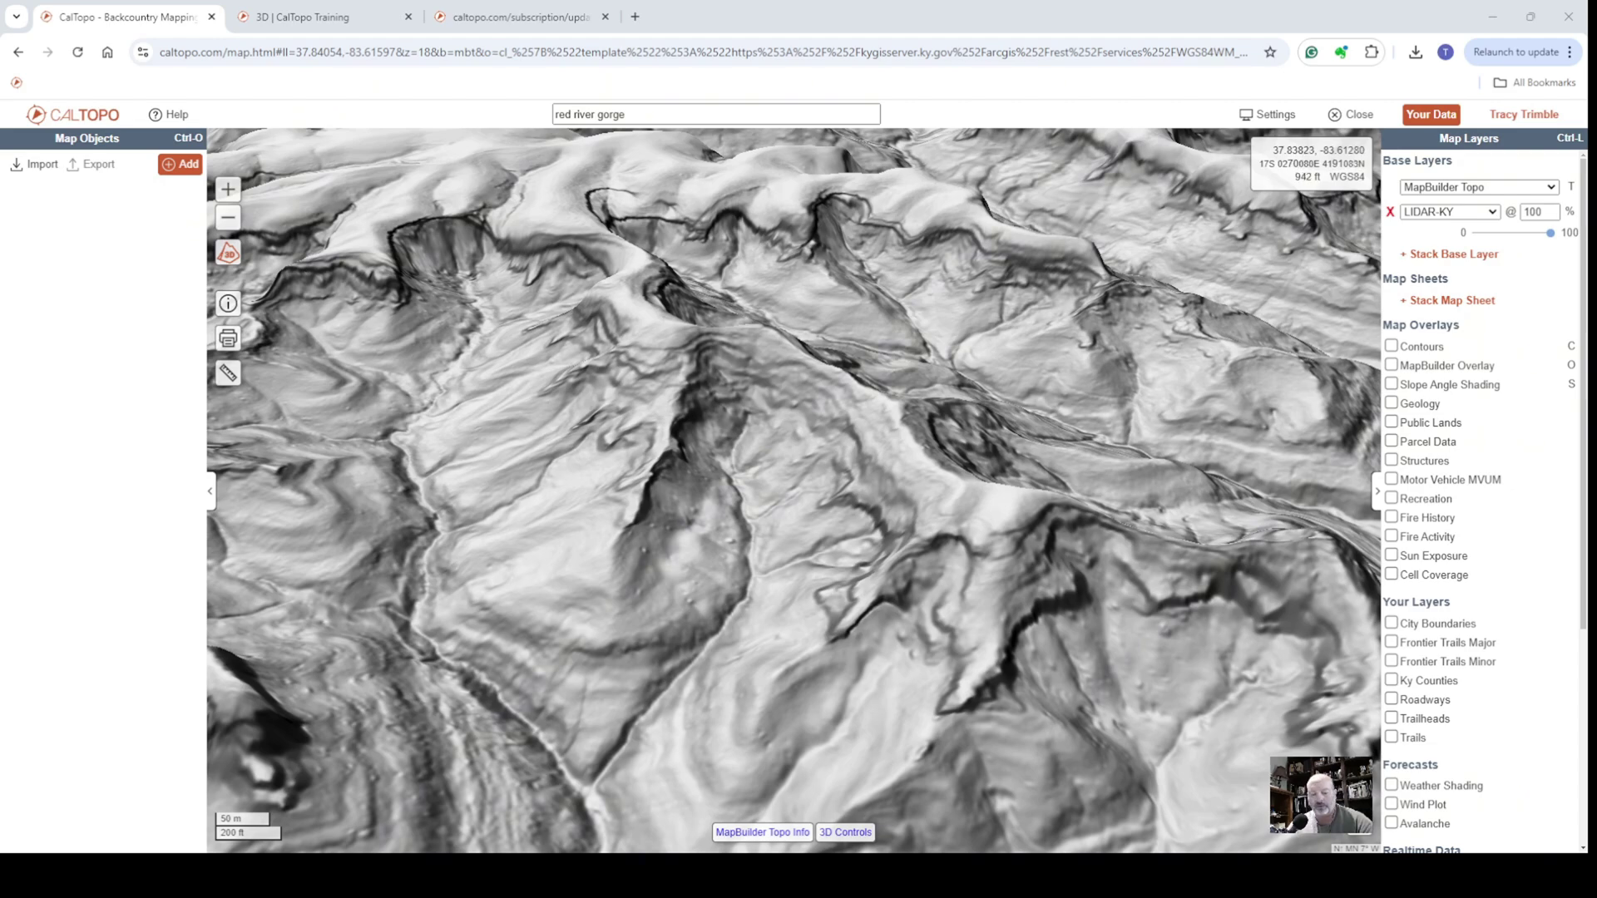
Step: Reduce the LIDAR-KY layer's opacity to 46% over the MapBuilder Topo base in the 3D view
{"action": "mouse_move", "coordinate": [1060, 587]}
{"action": "right_mouse_down"}
{"action": "mouse_move", "coordinate": [978, 637]}
{"action": "mouse_move", "coordinate": [969, 597]}
{"action": "mouse_move", "coordinate": [1035, 626]}
{"action": "mouse_move", "coordinate": [1073, 604]}
{"action": "right_mouse_up"}
{"action": "scroll", "coordinate": [969, 602], "scroll_direction": "up", "scroll_amount": 5}
{"action": "left_click_drag", "start_coordinate": [1023, 600], "coordinate": [948, 634]}
{"action": "right_click_drag", "start_coordinate": [950, 639], "coordinate": [1022, 512]}
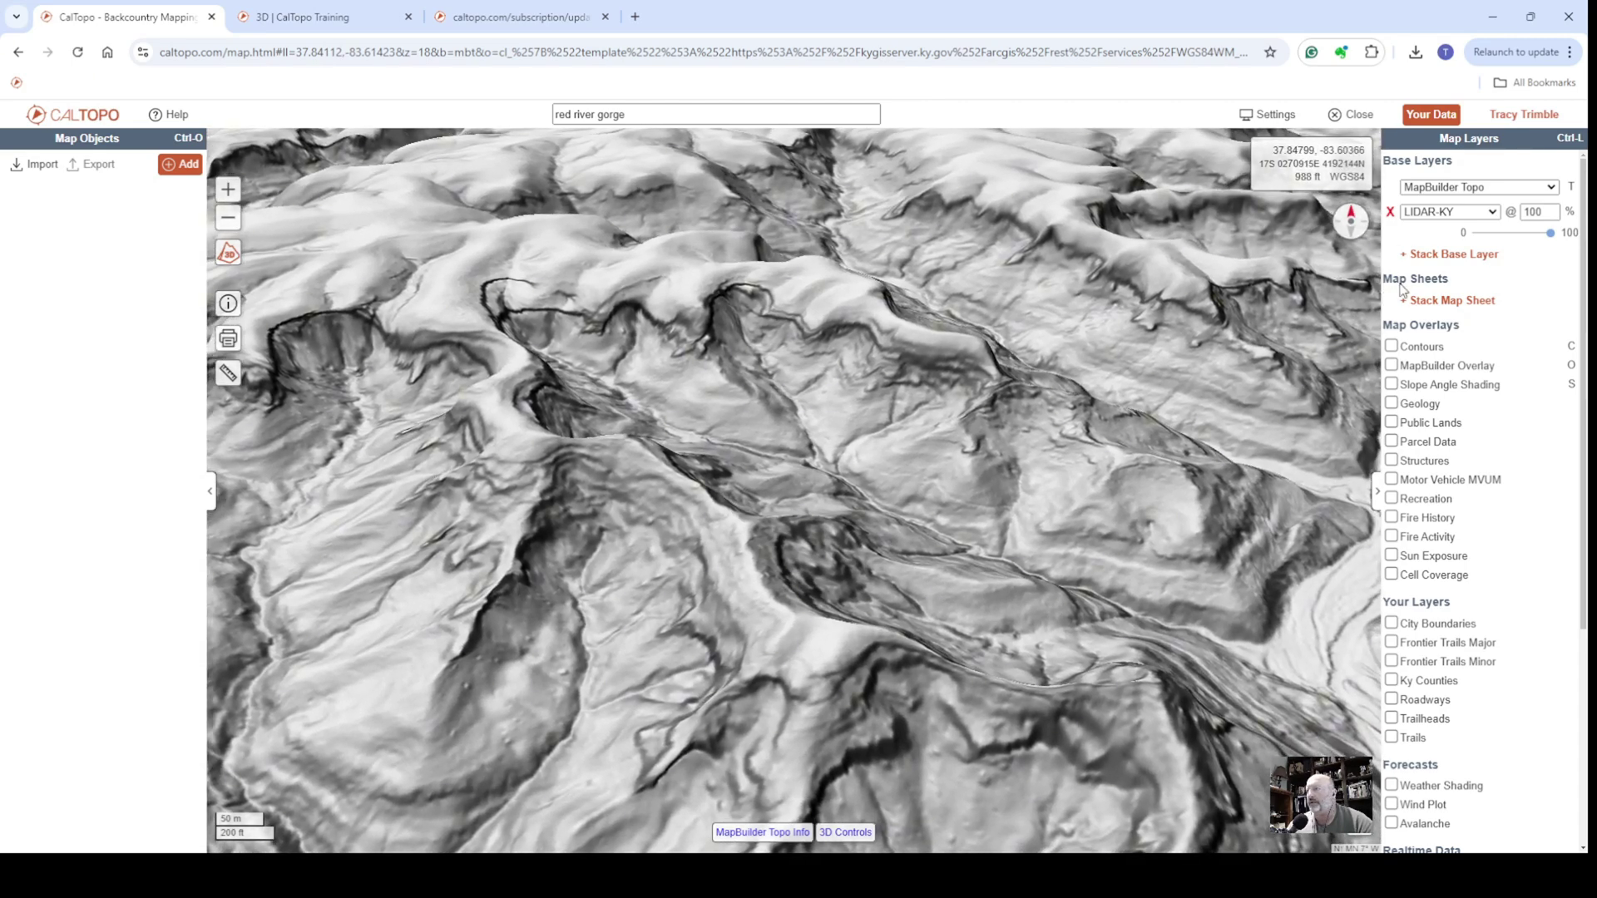
{"action": "left_click", "coordinate": [1511, 234]}
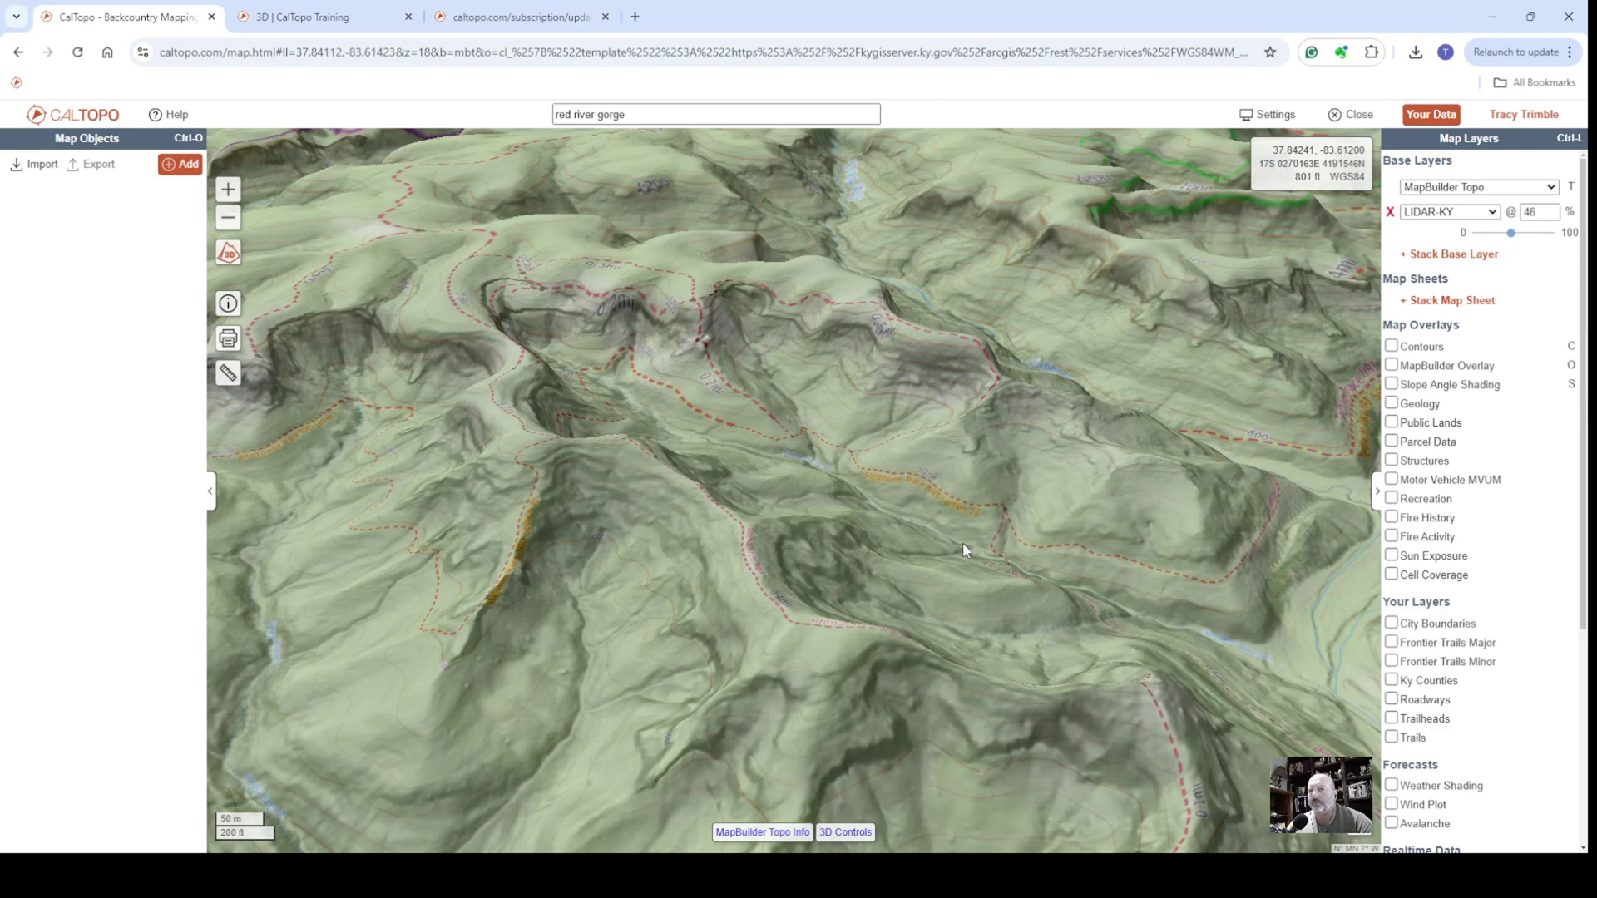
{"action": "right_click_drag", "start_coordinate": [963, 545], "coordinate": [900, 502]}
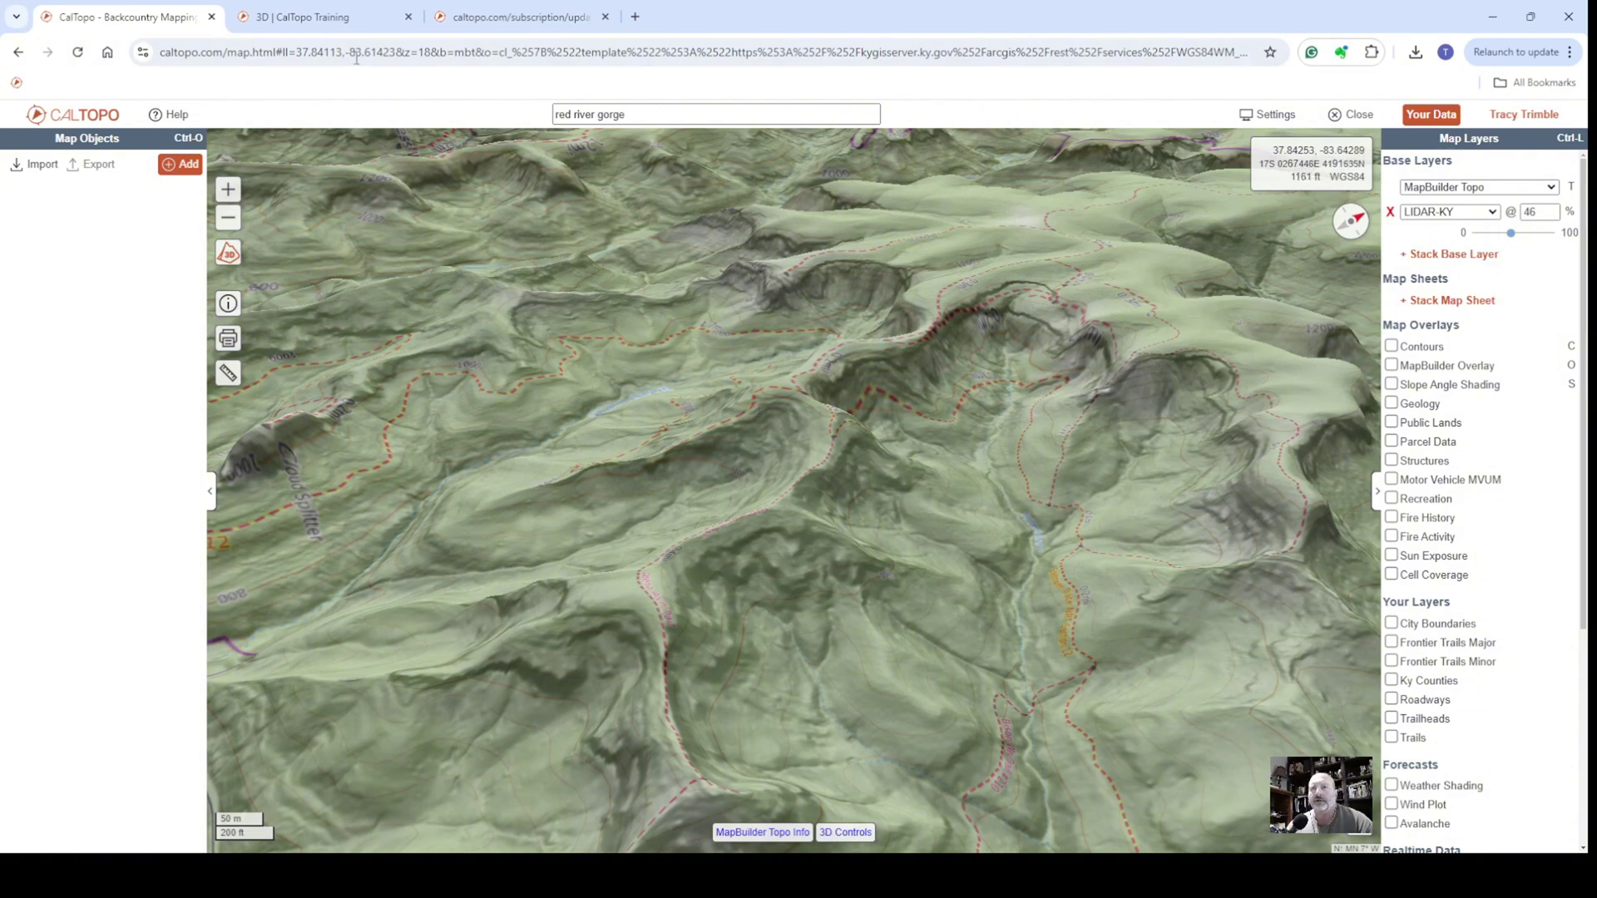
Step: Review the 3D training lesson, including its section on downloading 3D for offline use, and compare which subscription plans include 3D Visualization
{"action": "left_click", "coordinate": [349, 18]}
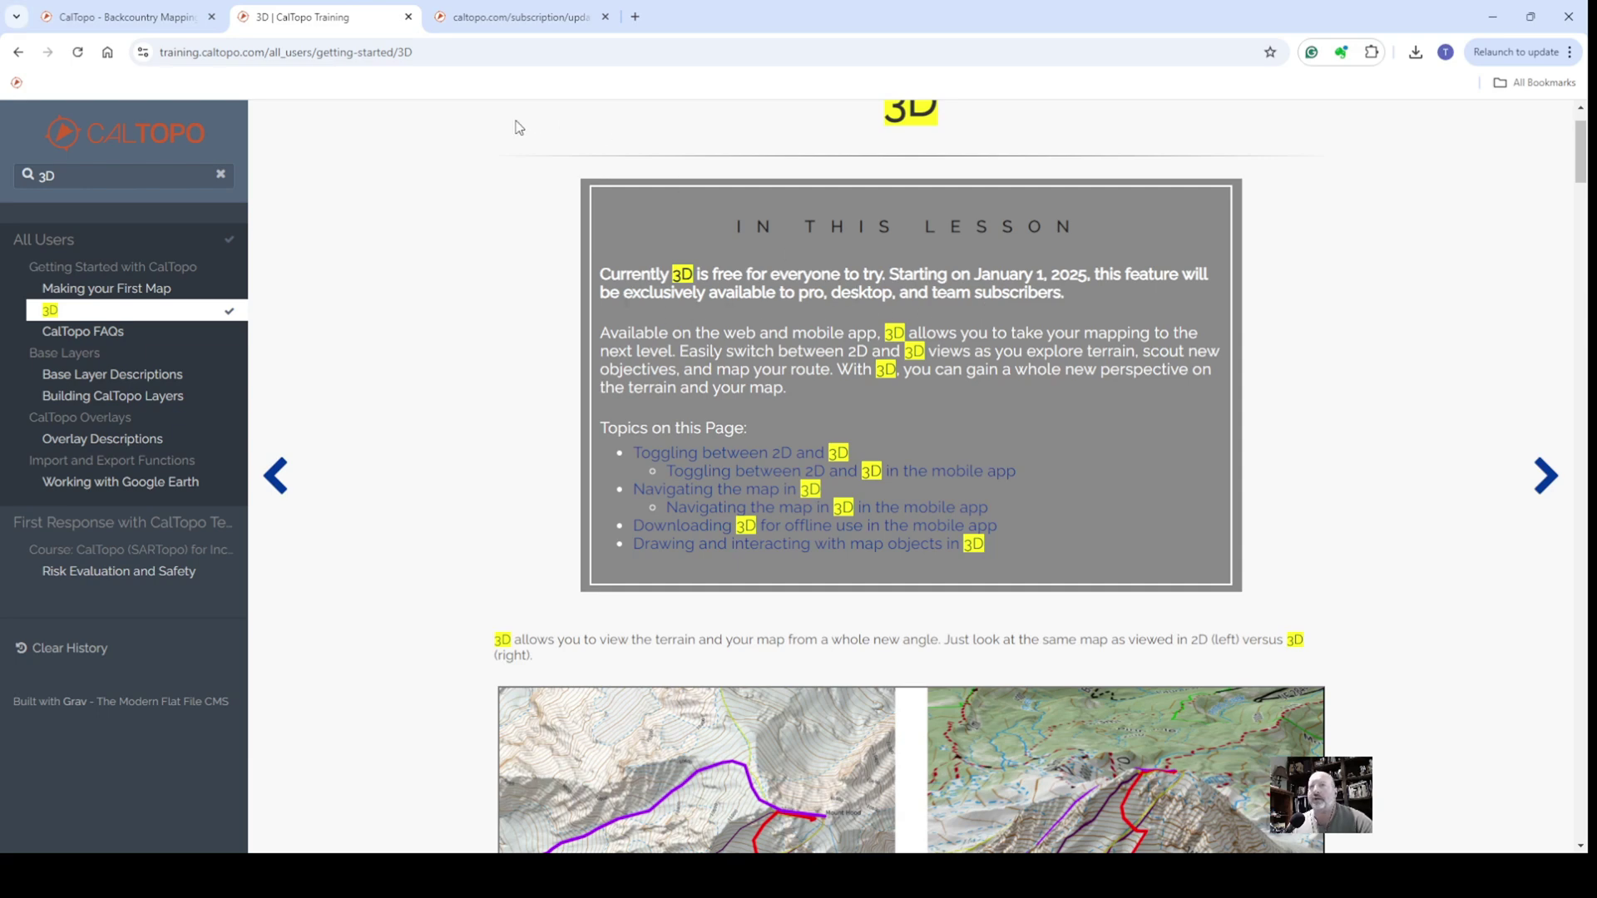
{"action": "left_click", "coordinate": [511, 18]}
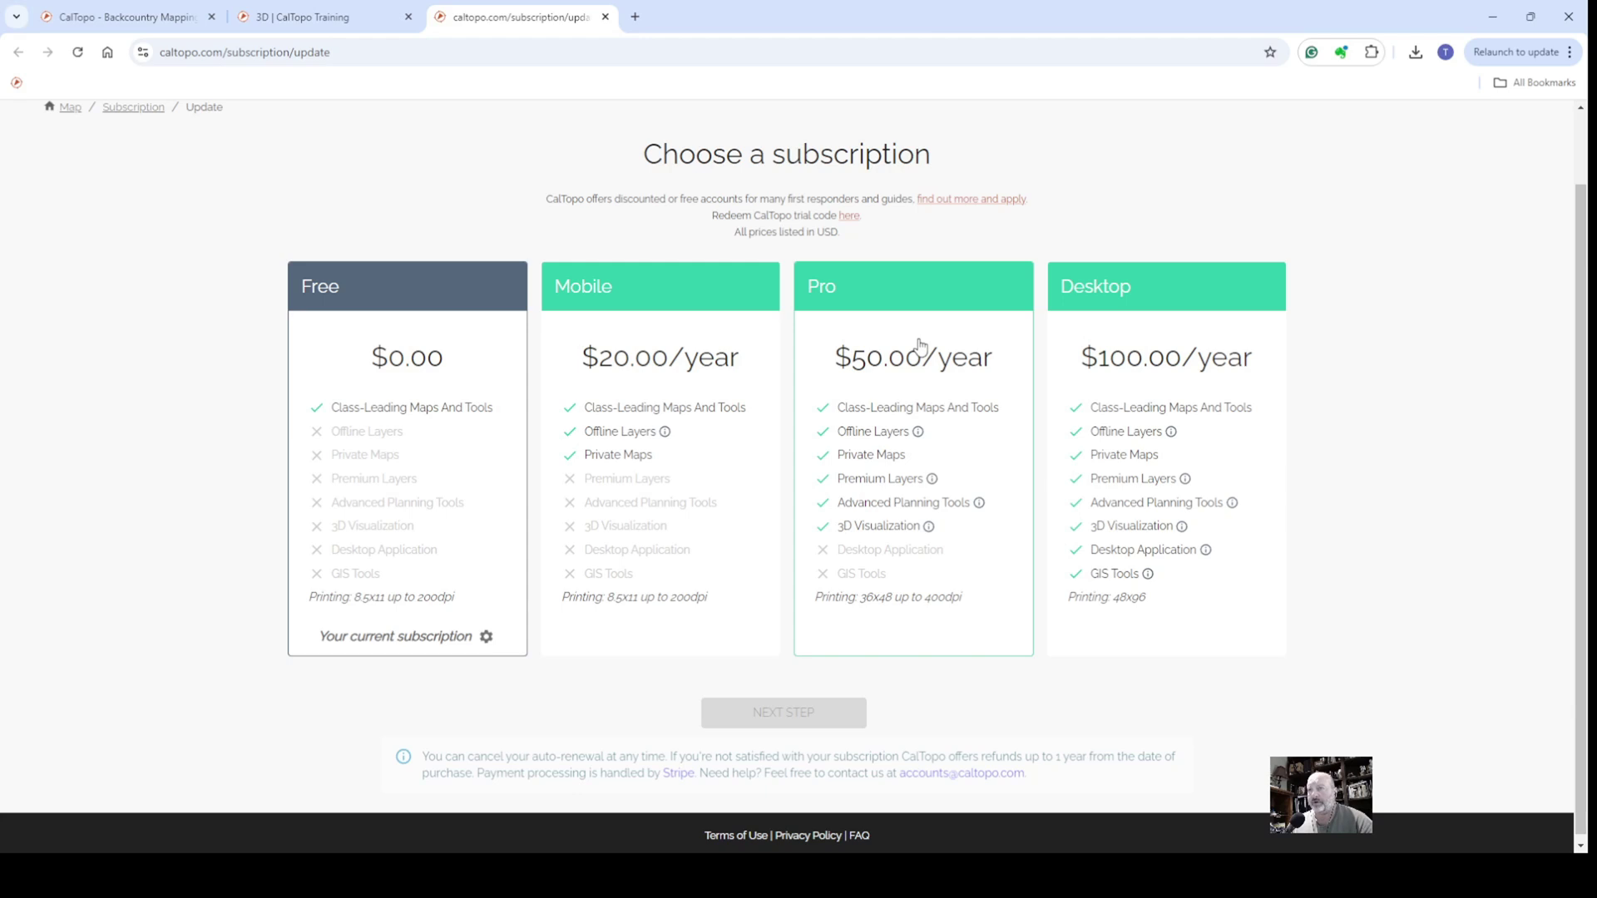
{"action": "left_click", "coordinate": [321, 17]}
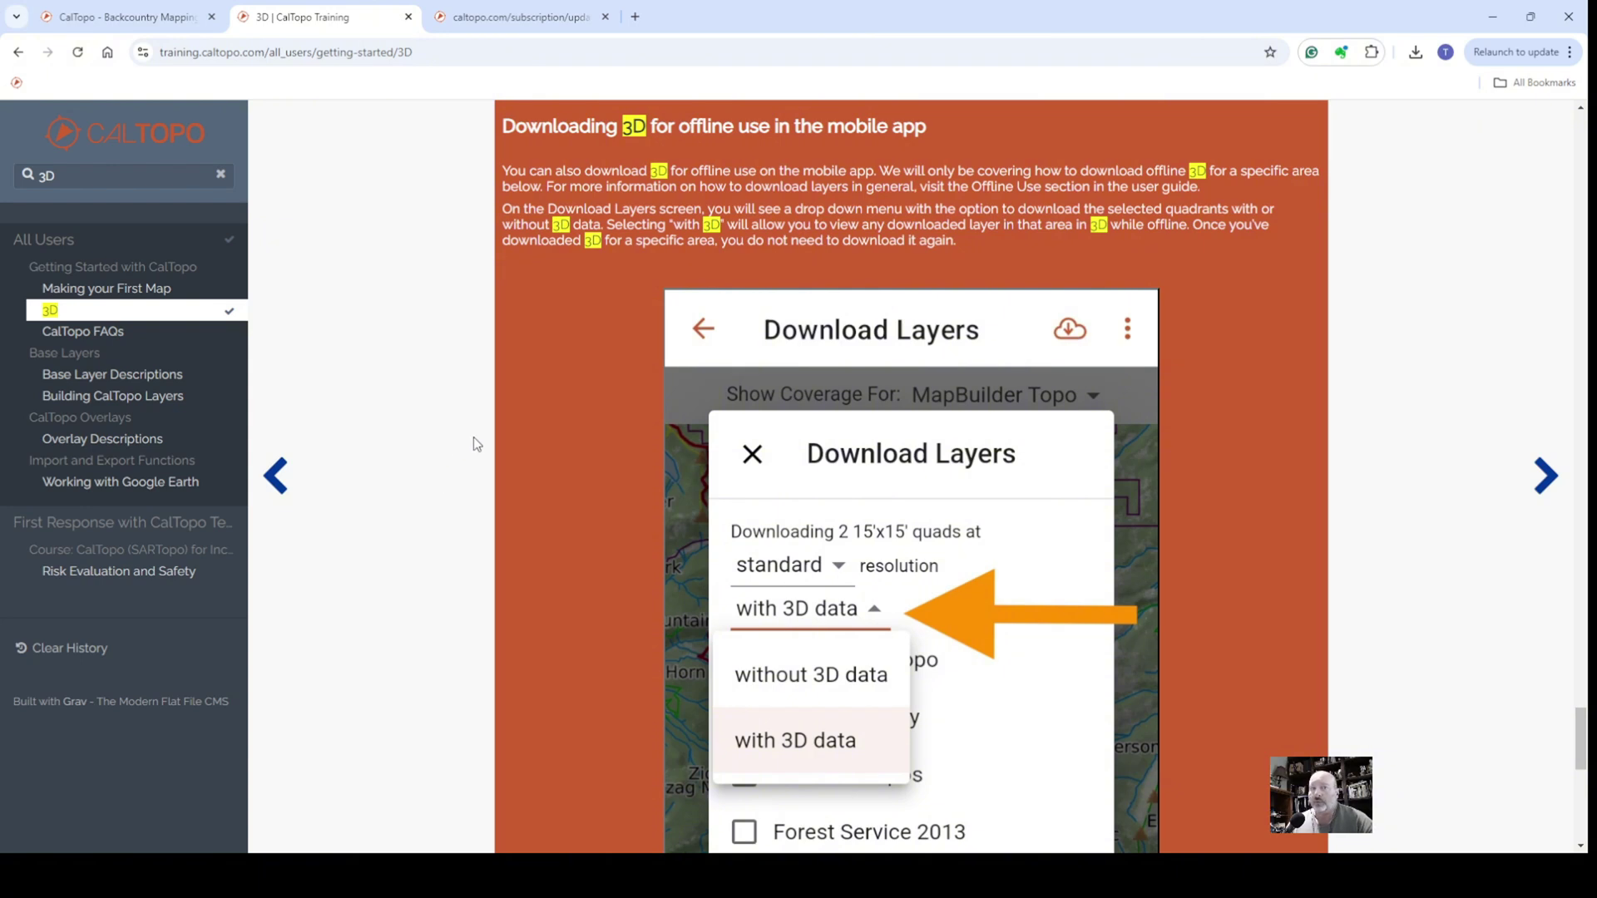
{"action": "scroll", "coordinate": [472, 437], "scroll_direction": "down", "scroll_amount": 3}
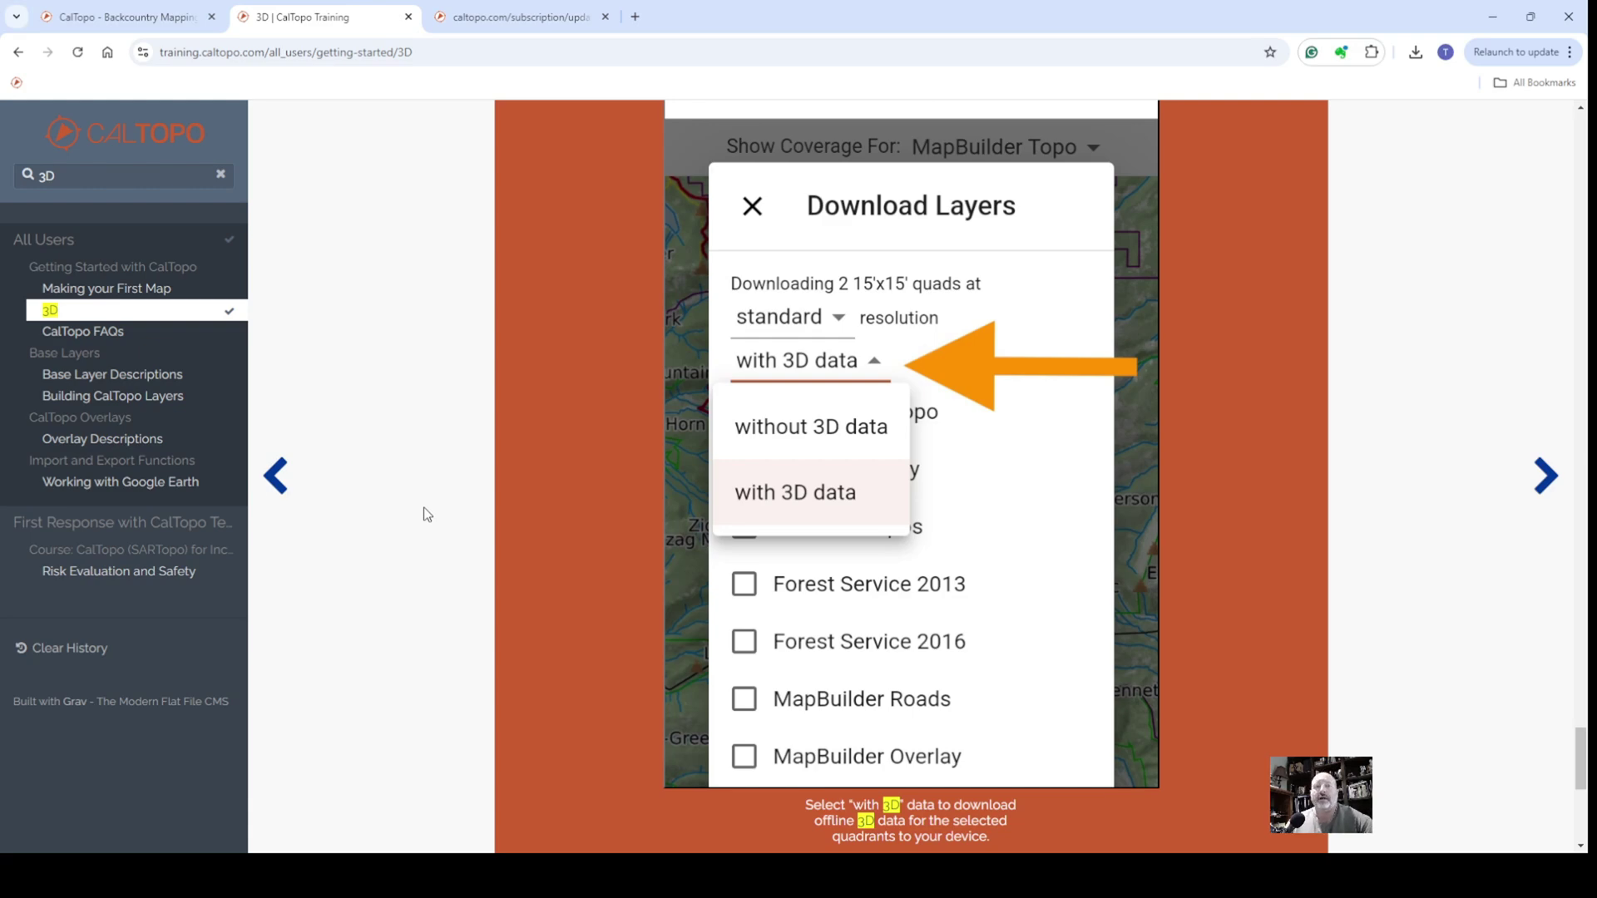
{"action": "scroll", "coordinate": [426, 524], "scroll_direction": "up", "scroll_amount": 7}
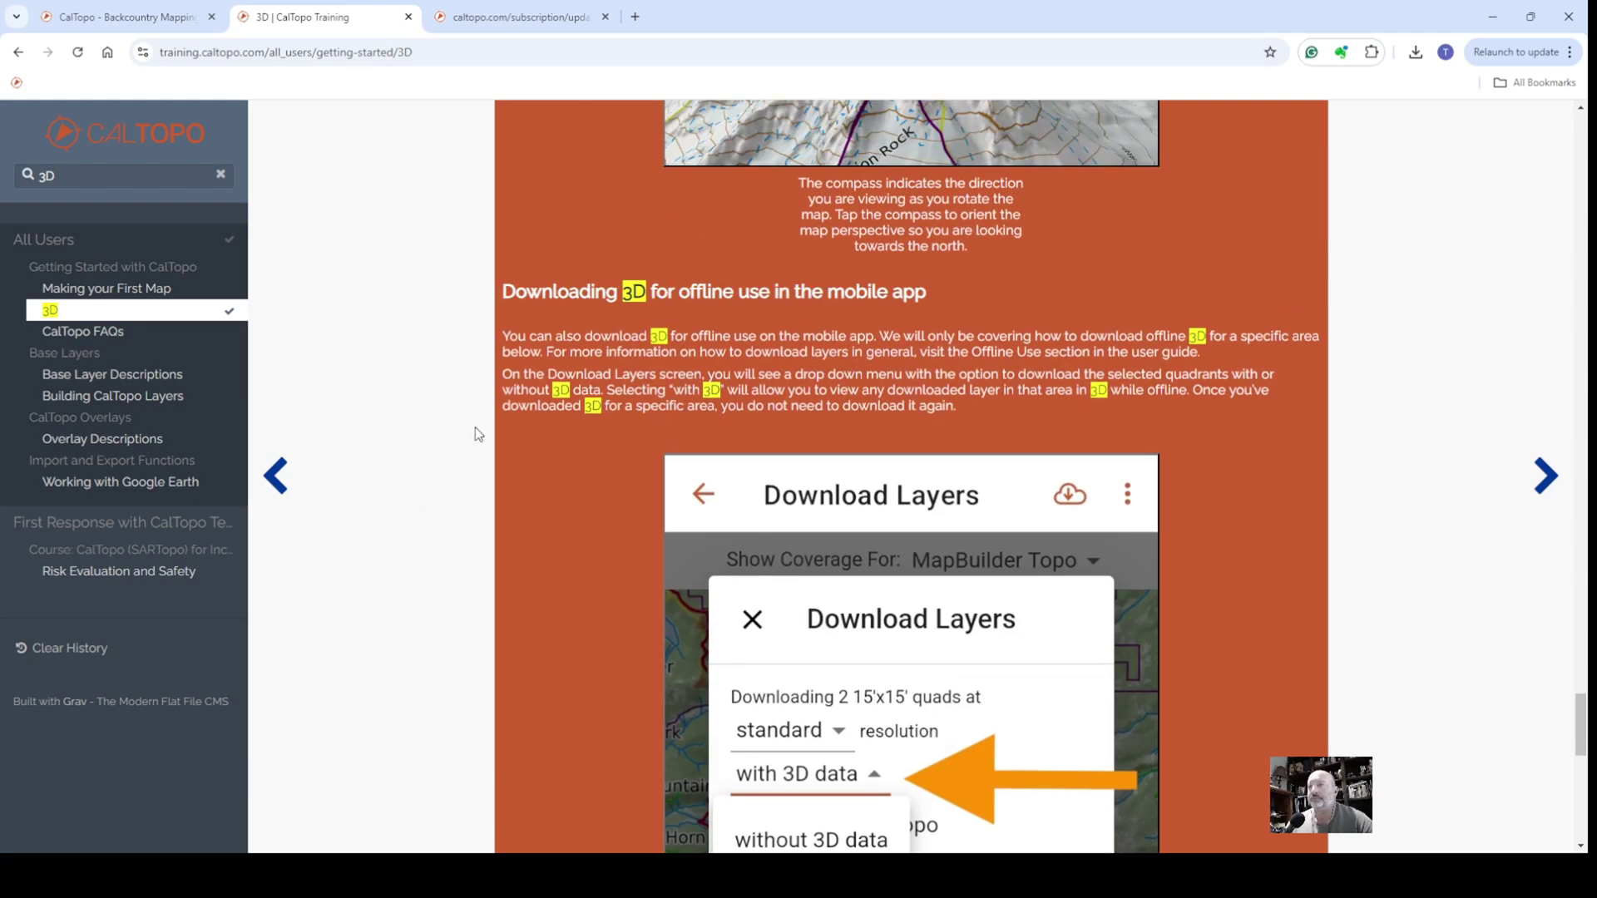
{"action": "scroll", "coordinate": [478, 432], "scroll_direction": "up", "scroll_amount": 9}
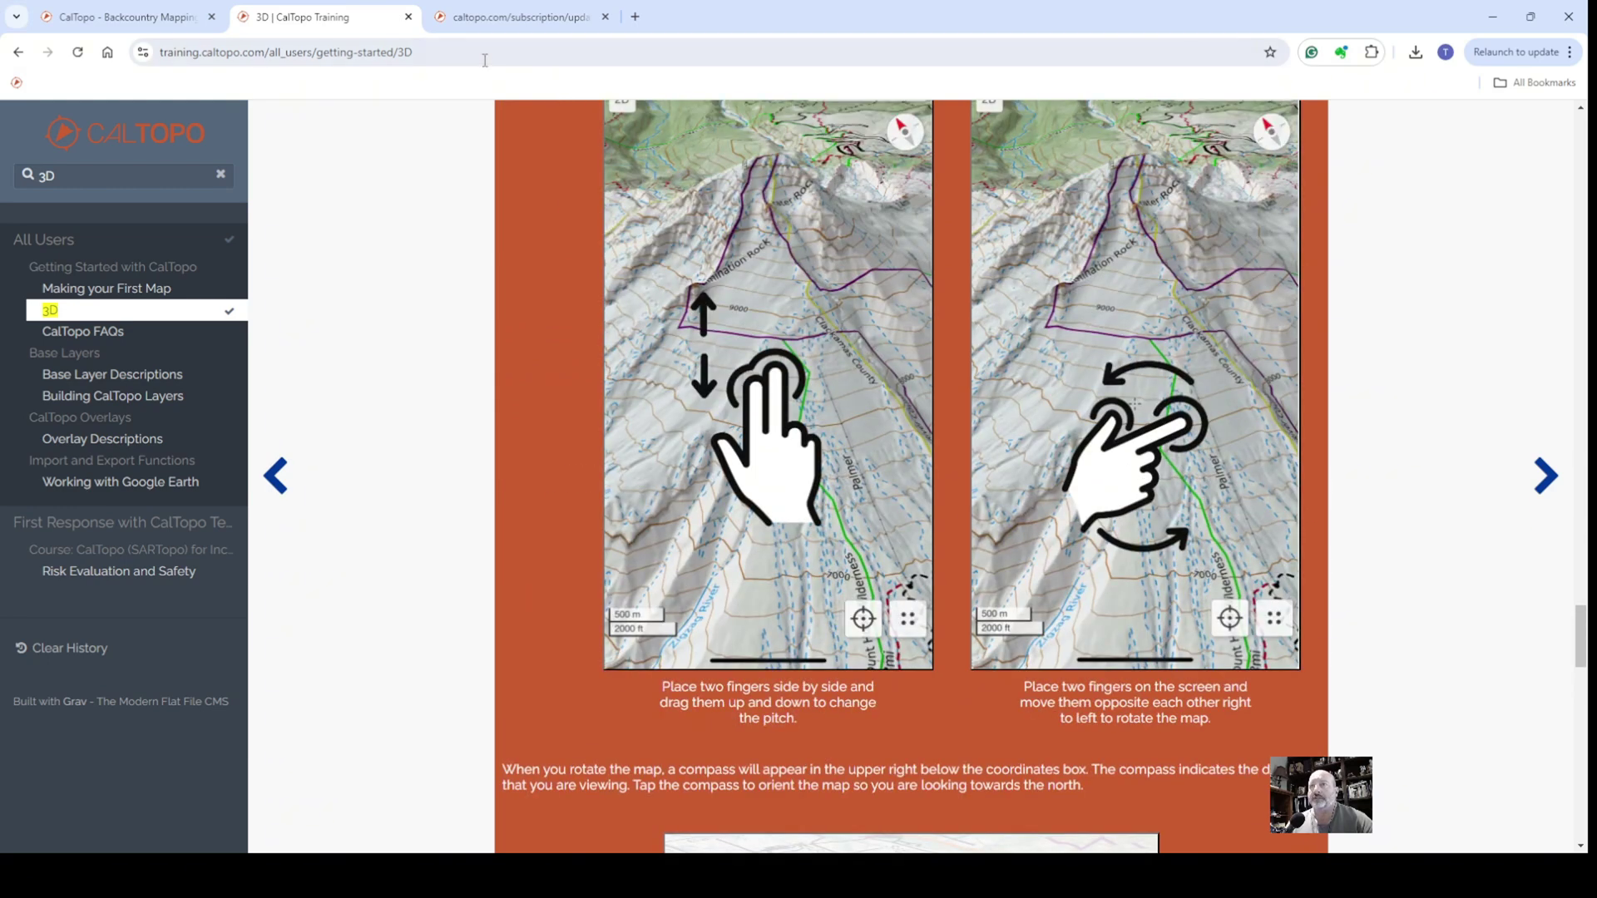
Step: Close the subscription page and the 3D training page to return to the map
{"action": "left_click", "coordinate": [490, 25]}
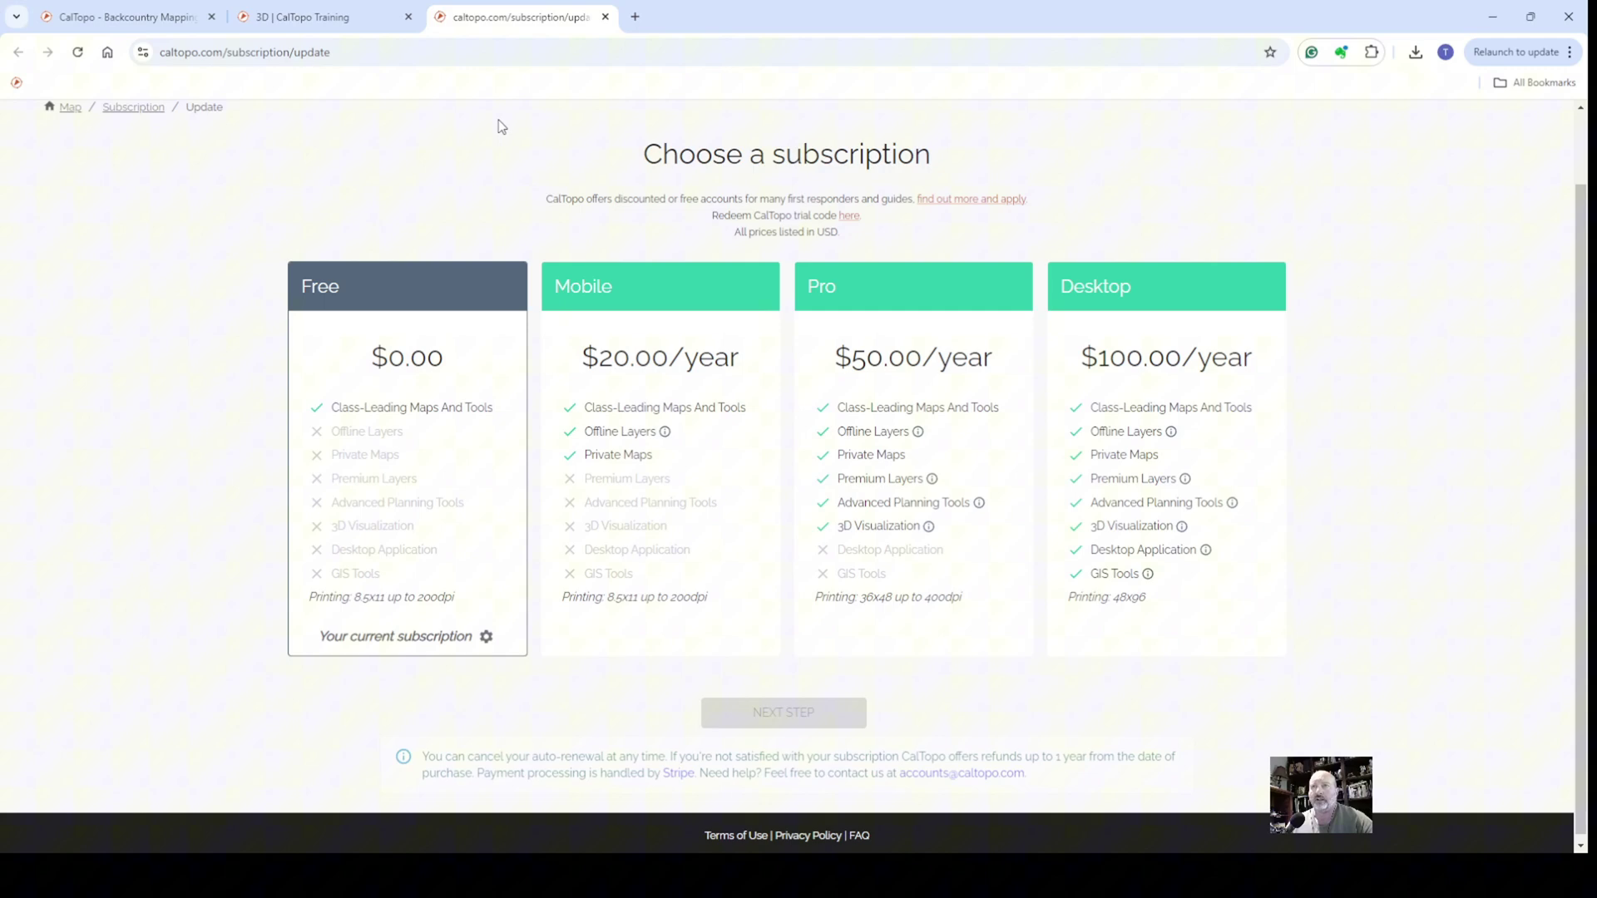
{"action": "left_click", "coordinate": [606, 17]}
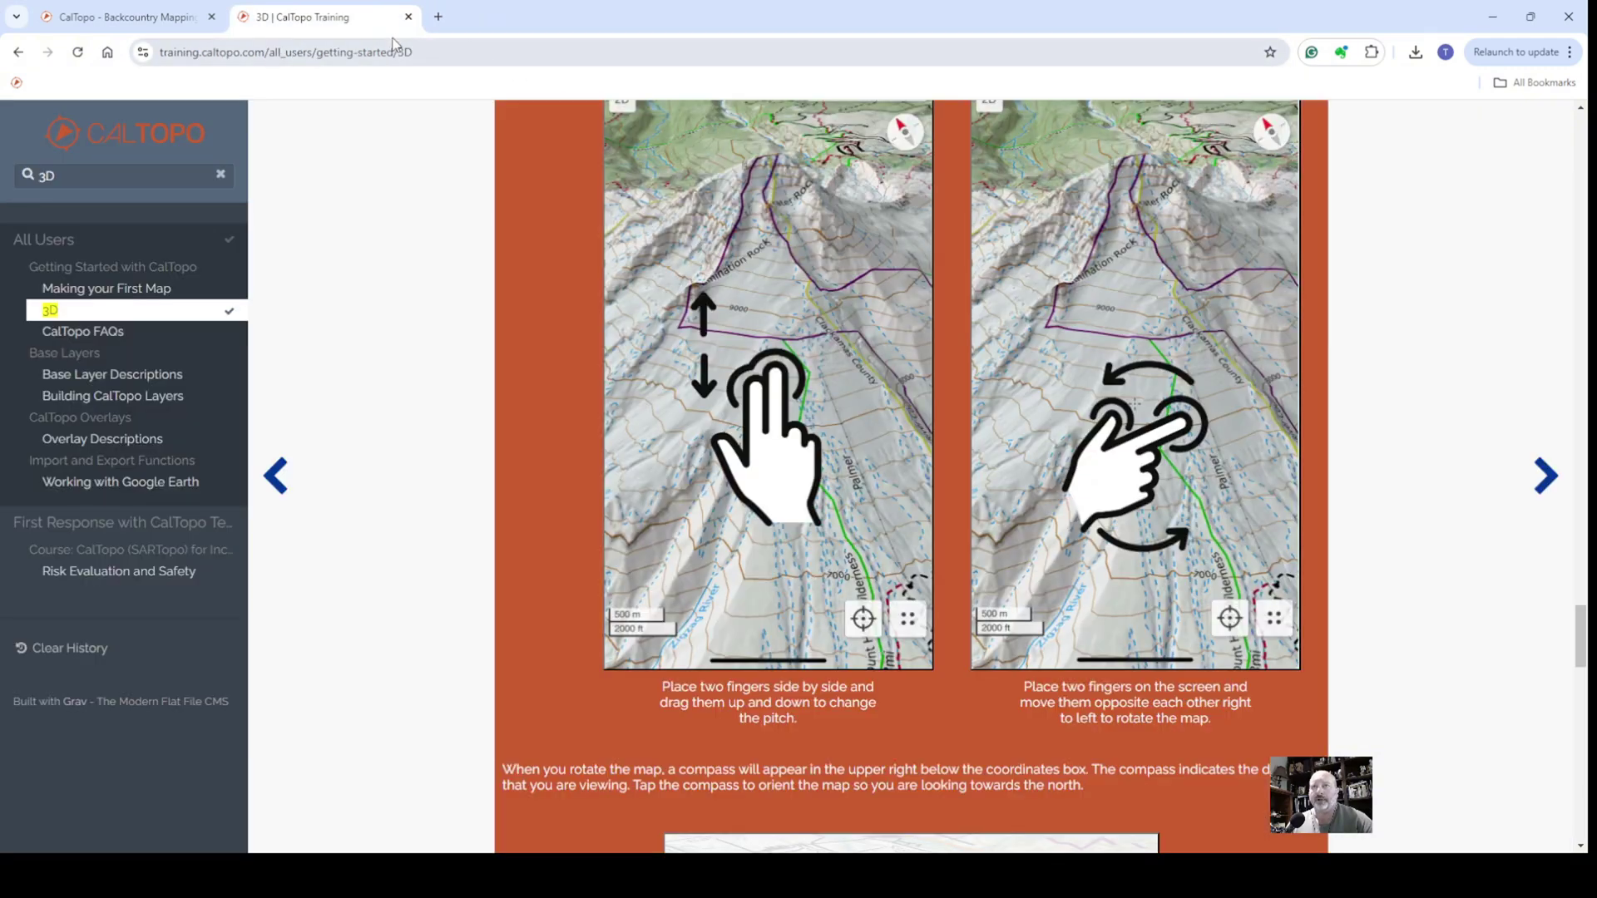
{"action": "left_click", "coordinate": [408, 17]}
Step: Switch the MapBuilder Topo map of the trail area northeast of Cloud Splitter from 2D to 3D
{"action": "left_click_drag", "start_coordinate": [889, 359], "coordinate": [882, 322]}
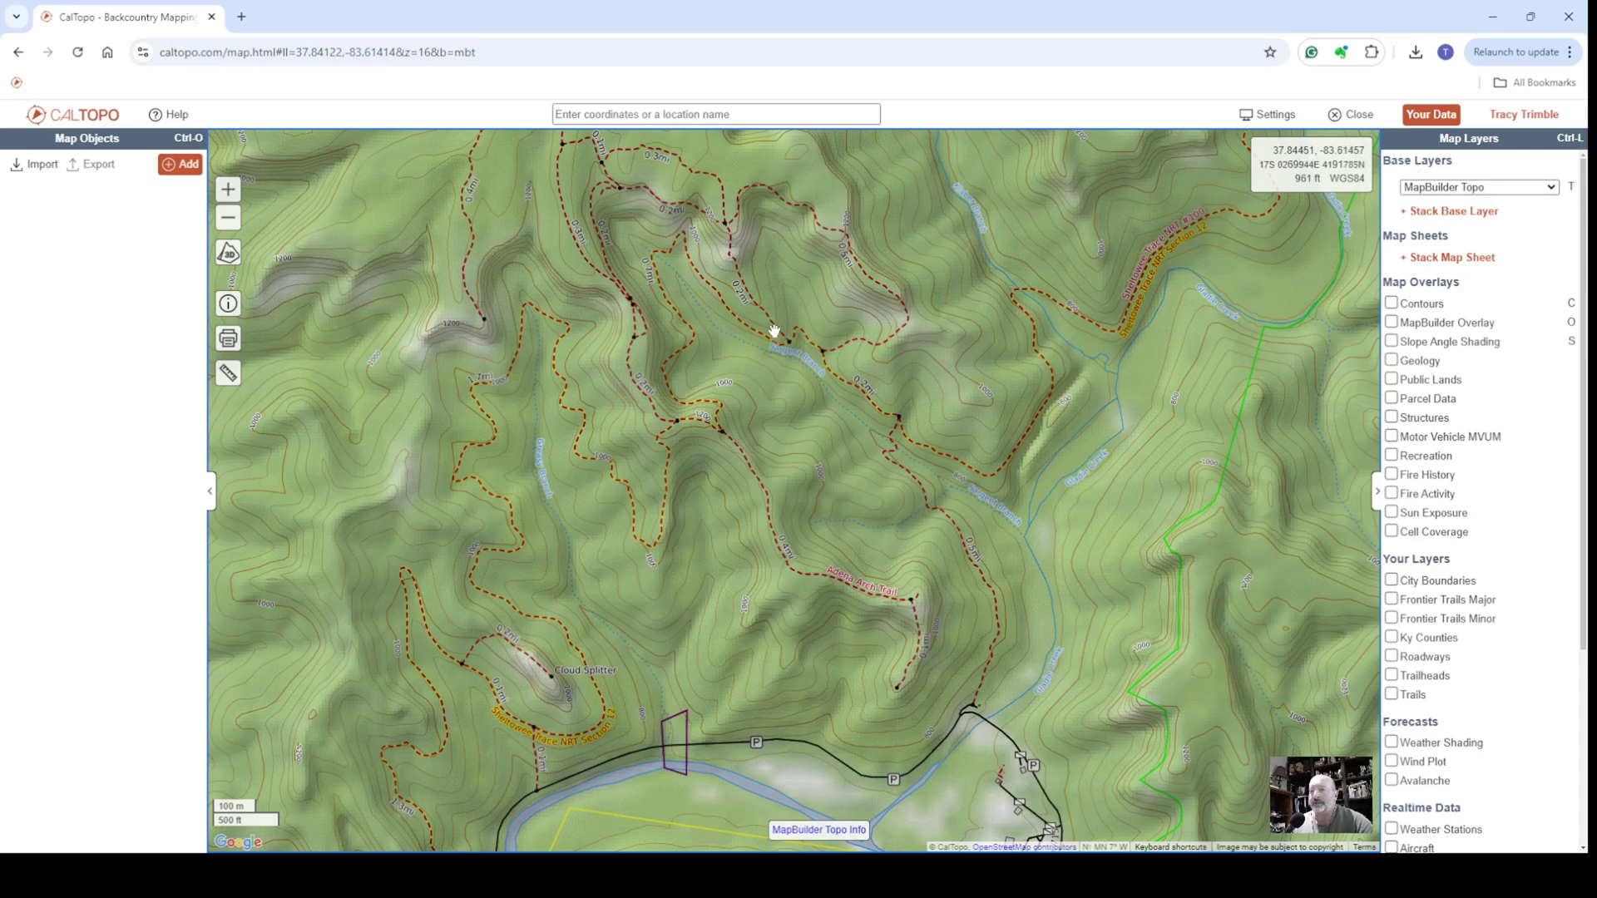
{"action": "left_click_drag", "start_coordinate": [774, 332], "coordinate": [816, 374]}
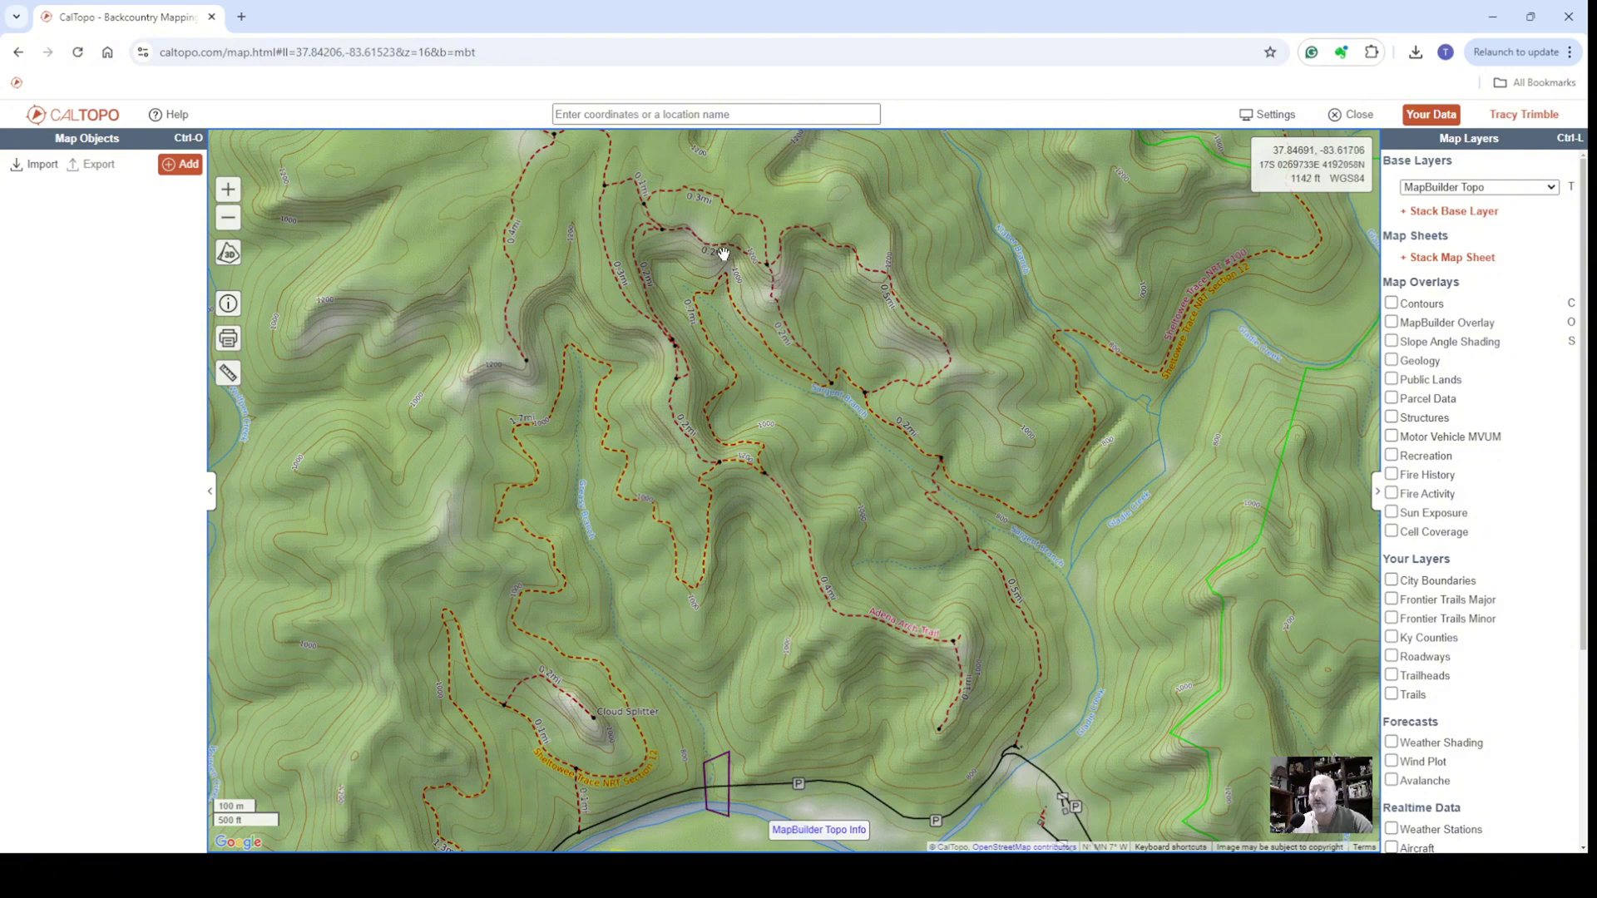
{"action": "mouse_move", "coordinate": [854, 518]}
{"action": "left_mouse_down"}
{"action": "mouse_move", "coordinate": [799, 474]}
{"action": "mouse_move", "coordinate": [831, 520]}
{"action": "left_mouse_up"}
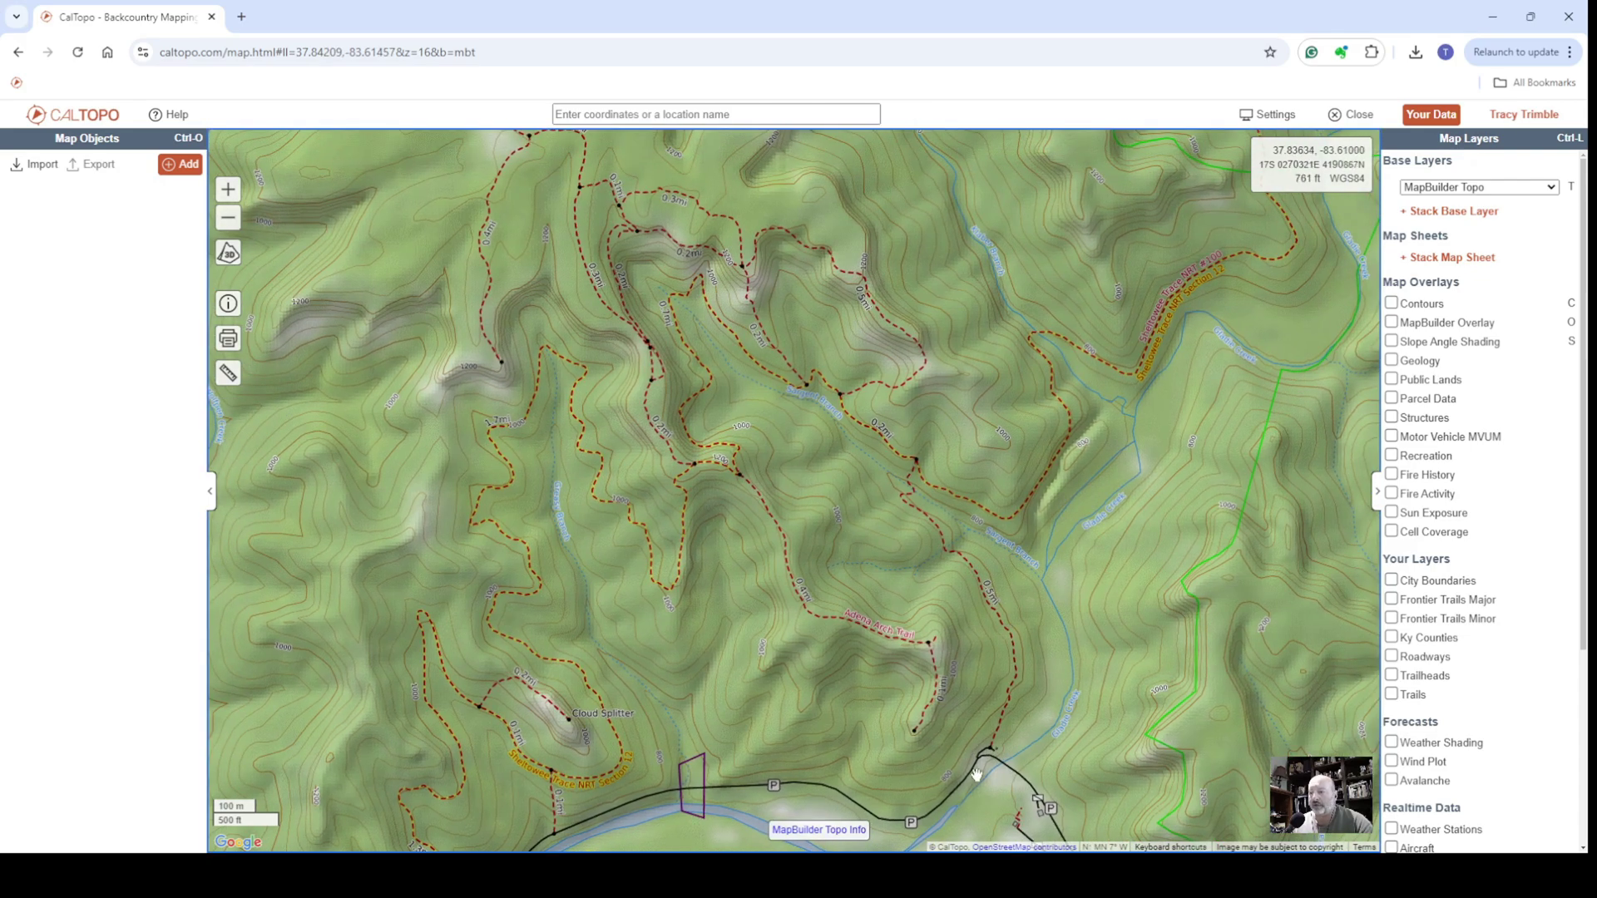
{"action": "left_click_drag", "start_coordinate": [1021, 758], "coordinate": [902, 620]}
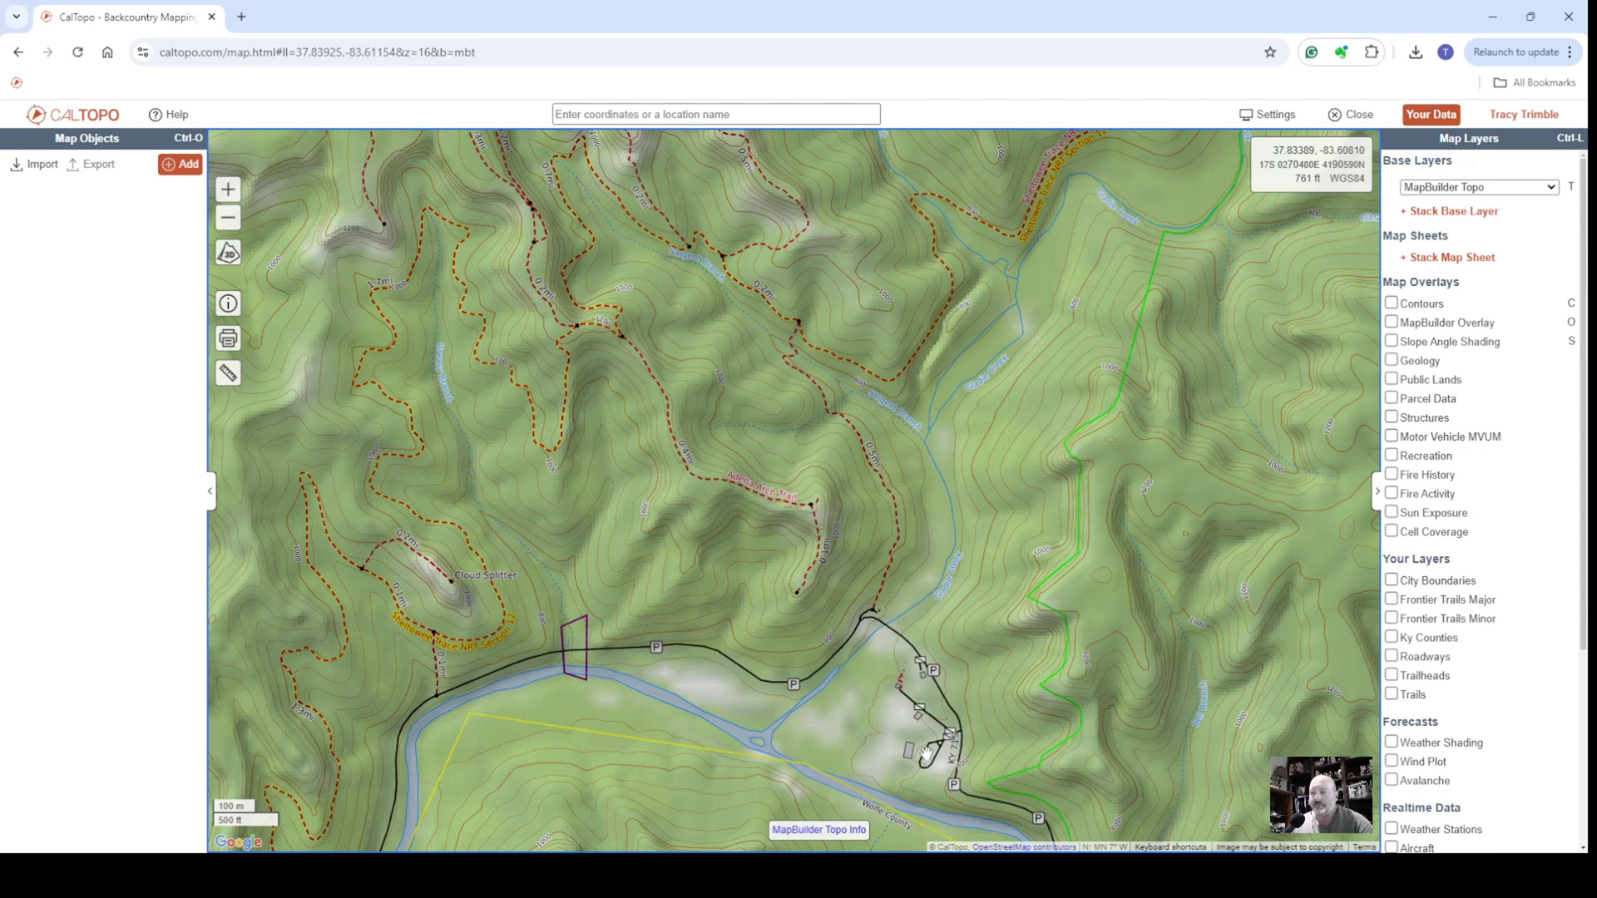
{"action": "left_click_drag", "start_coordinate": [923, 556], "coordinate": [991, 670]}
{"action": "left_click_drag", "start_coordinate": [786, 455], "coordinate": [810, 472]}
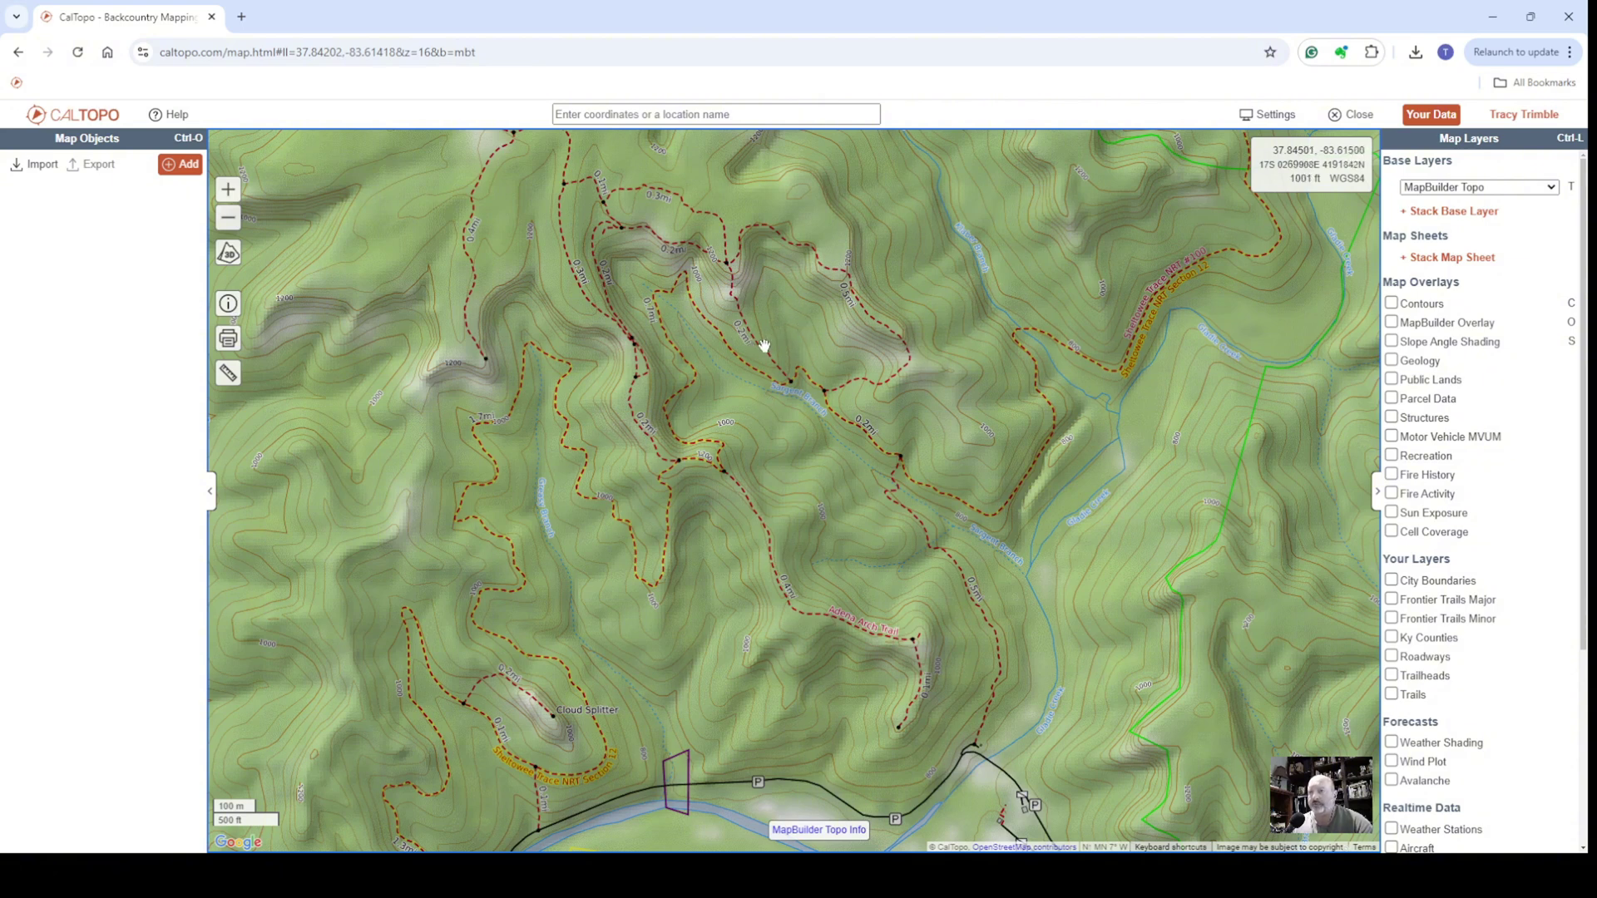
{"action": "left_click", "coordinate": [226, 258]}
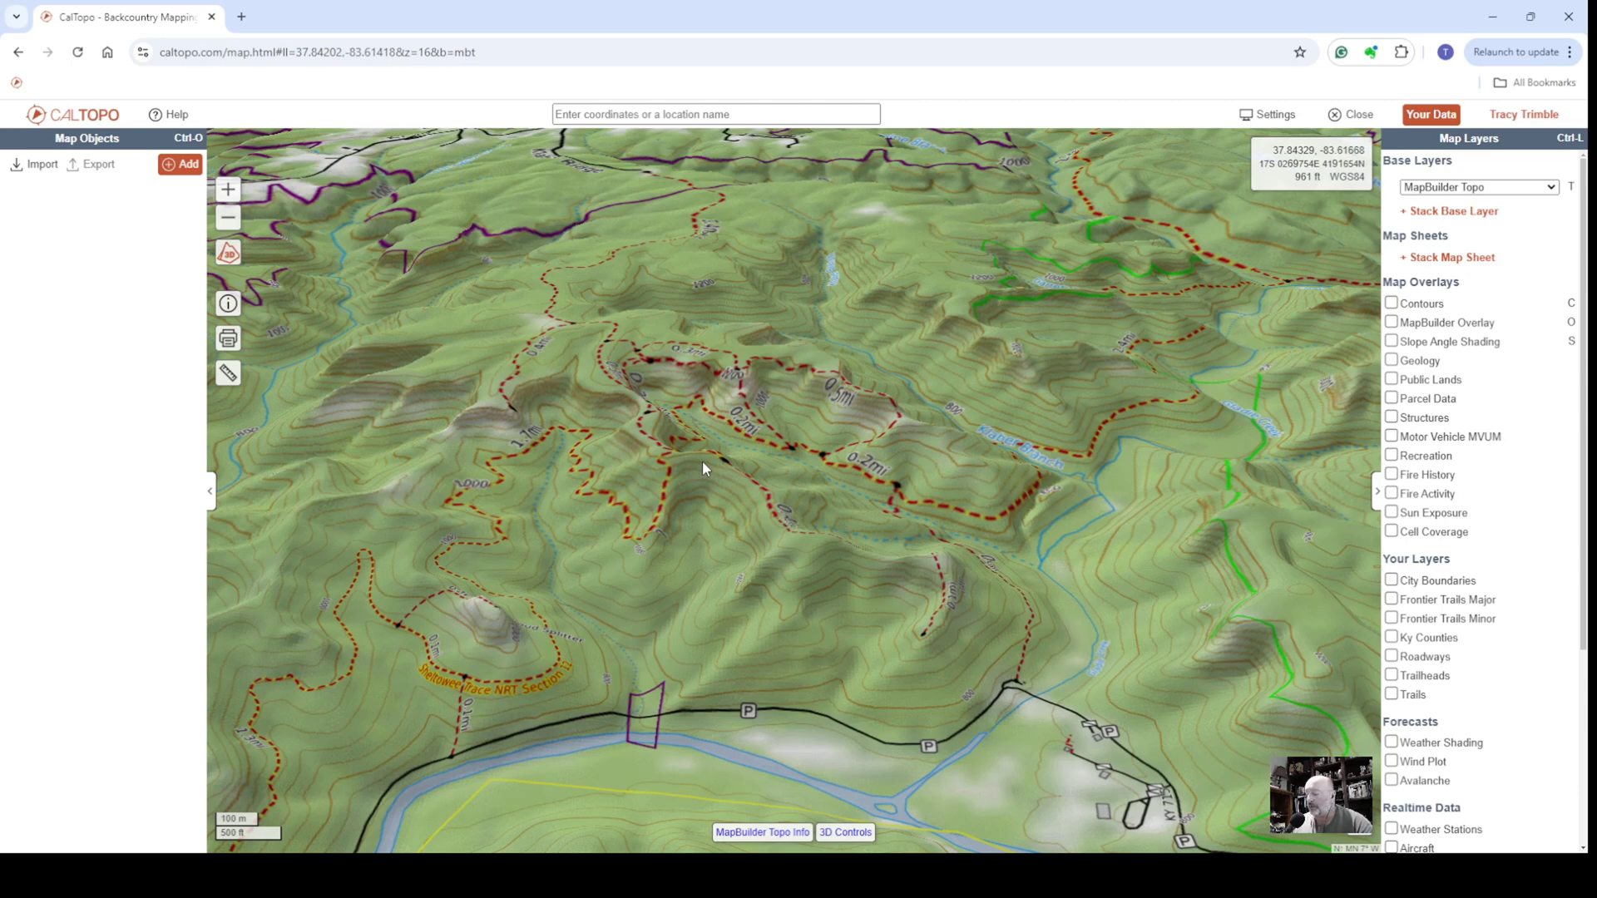
Step: Examine the terrain and trails around the Adena Arch Trail and Sheltowee Trace in 3D from several distances and directions
{"action": "scroll", "coordinate": [730, 460], "scroll_direction": "up", "scroll_amount": 2}
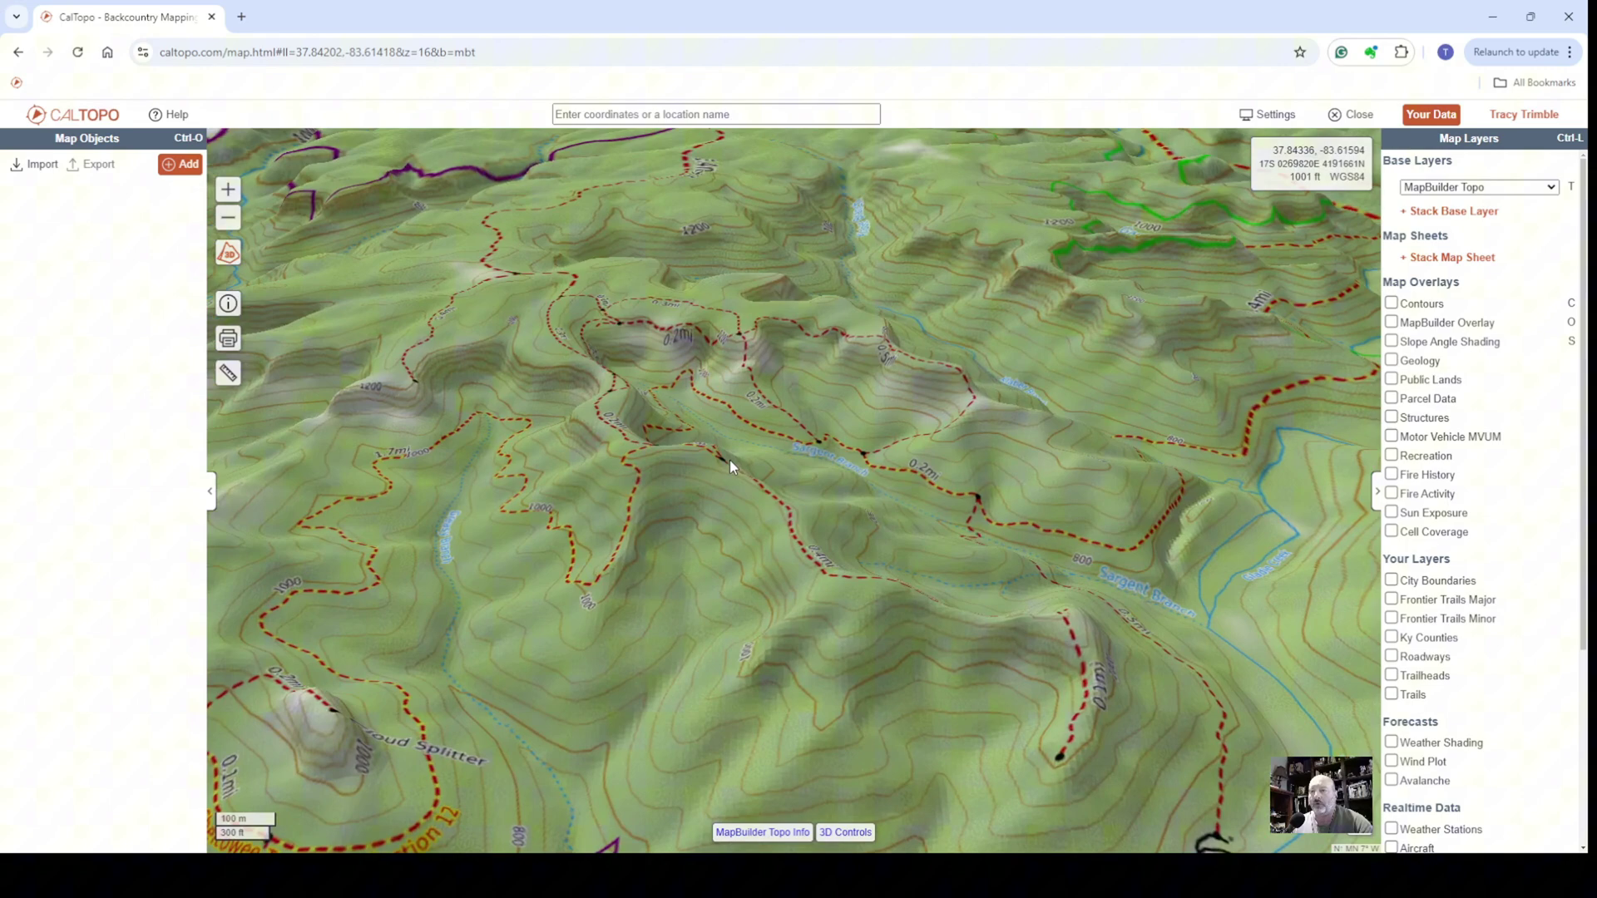
{"action": "scroll", "coordinate": [731, 461], "scroll_direction": "down", "scroll_amount": 2}
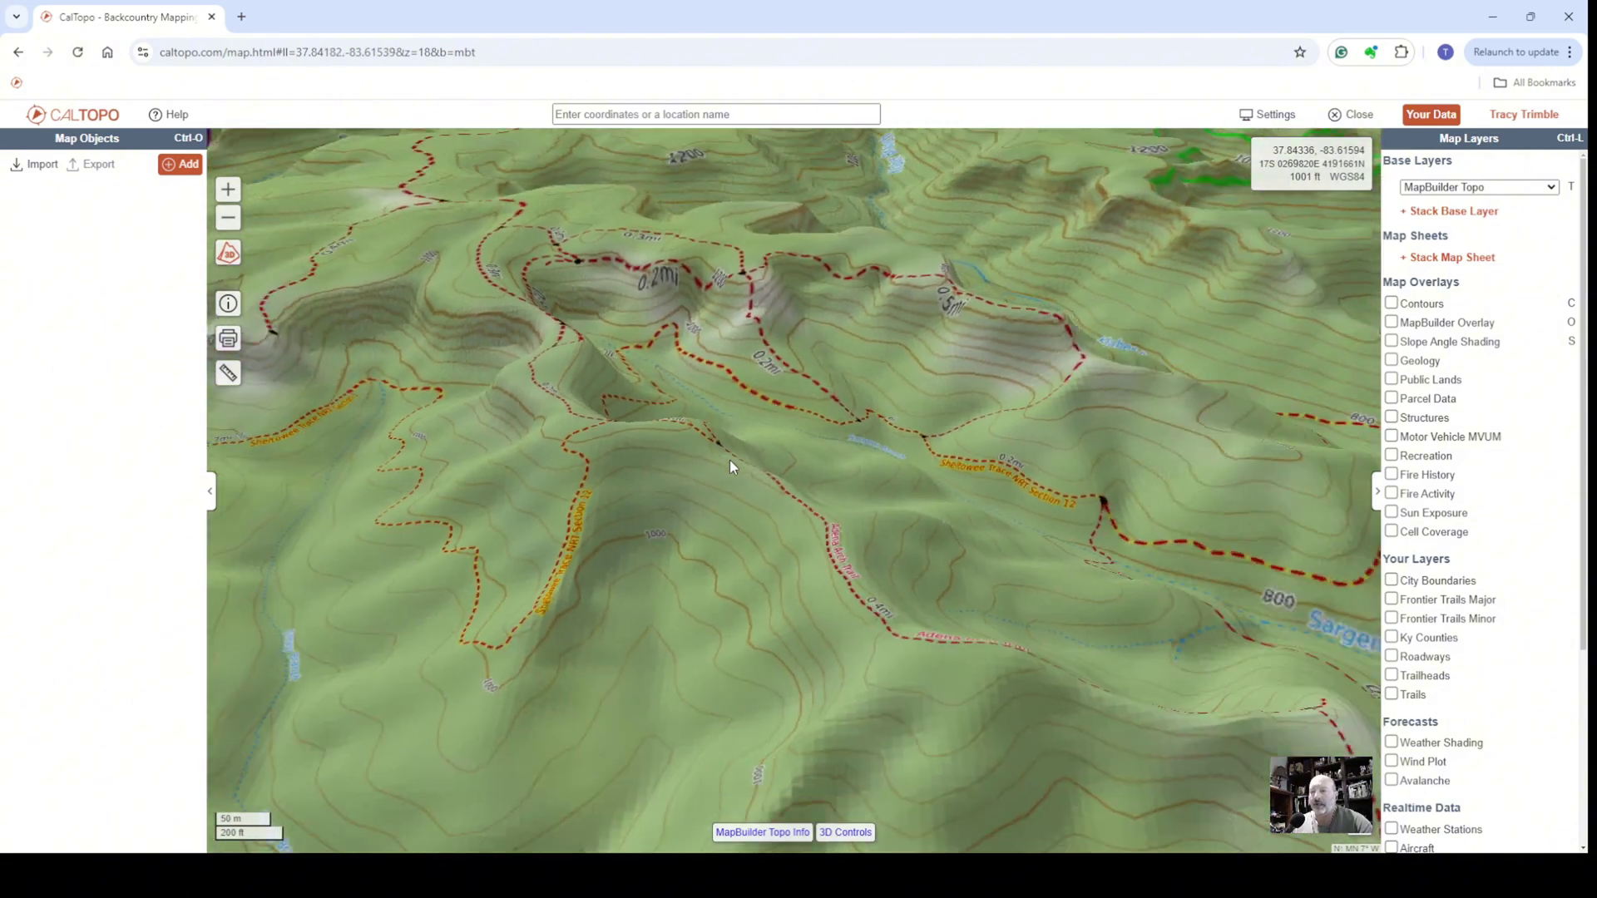
{"action": "scroll", "coordinate": [730, 460], "scroll_direction": "down", "scroll_amount": 2}
{"action": "scroll", "coordinate": [730, 461], "scroll_direction": "up", "scroll_amount": 3}
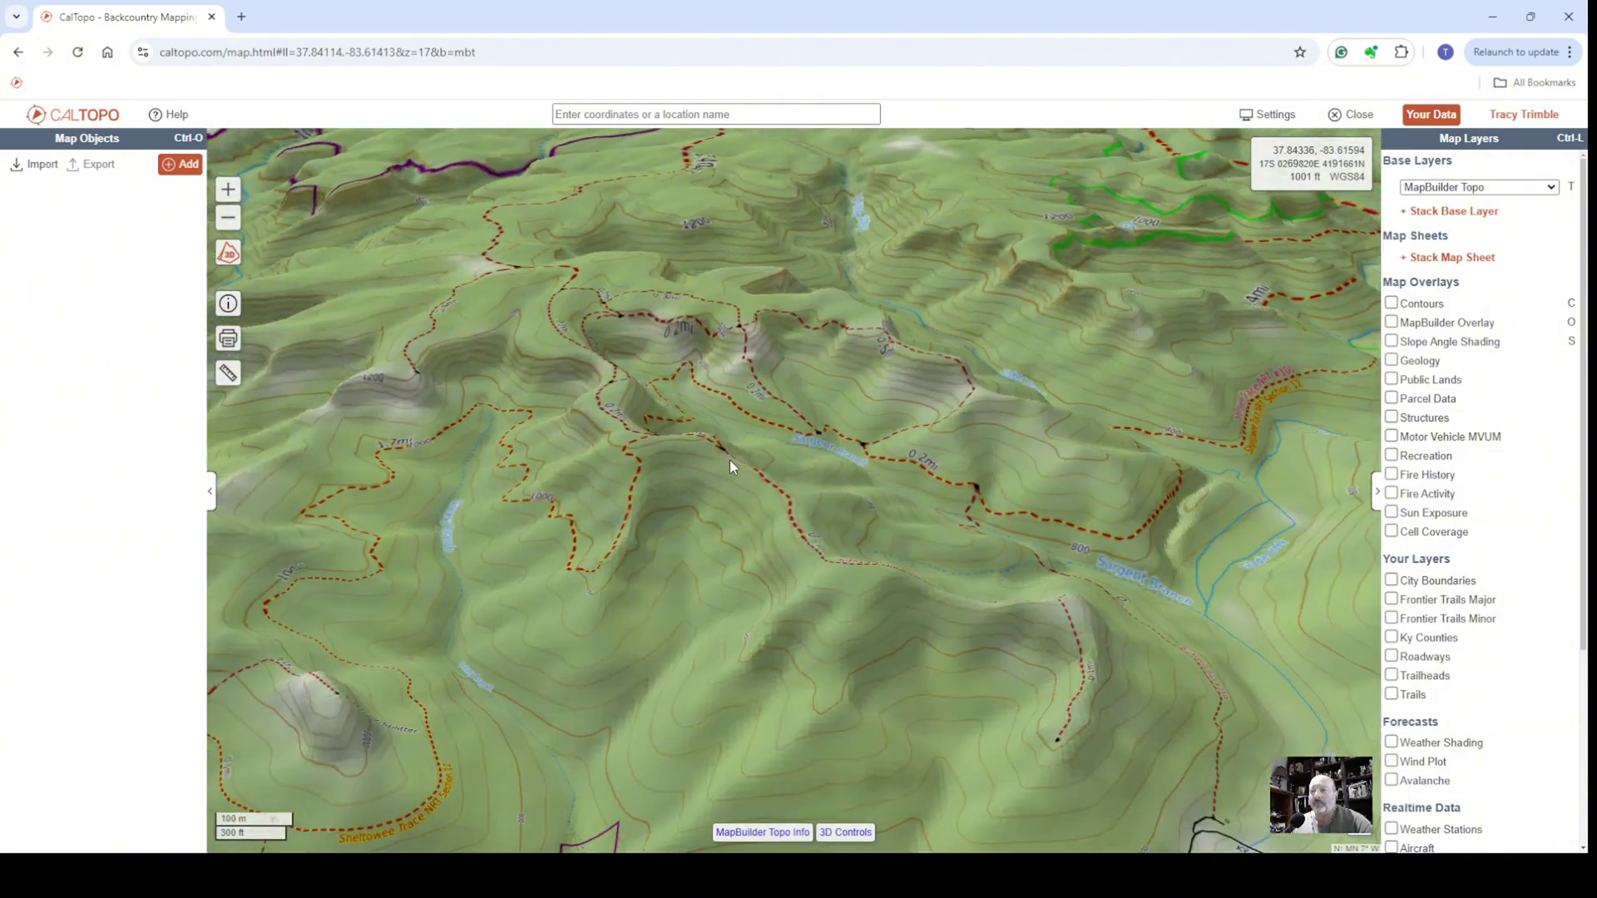
{"action": "scroll", "coordinate": [730, 461], "scroll_direction": "up", "scroll_amount": 1}
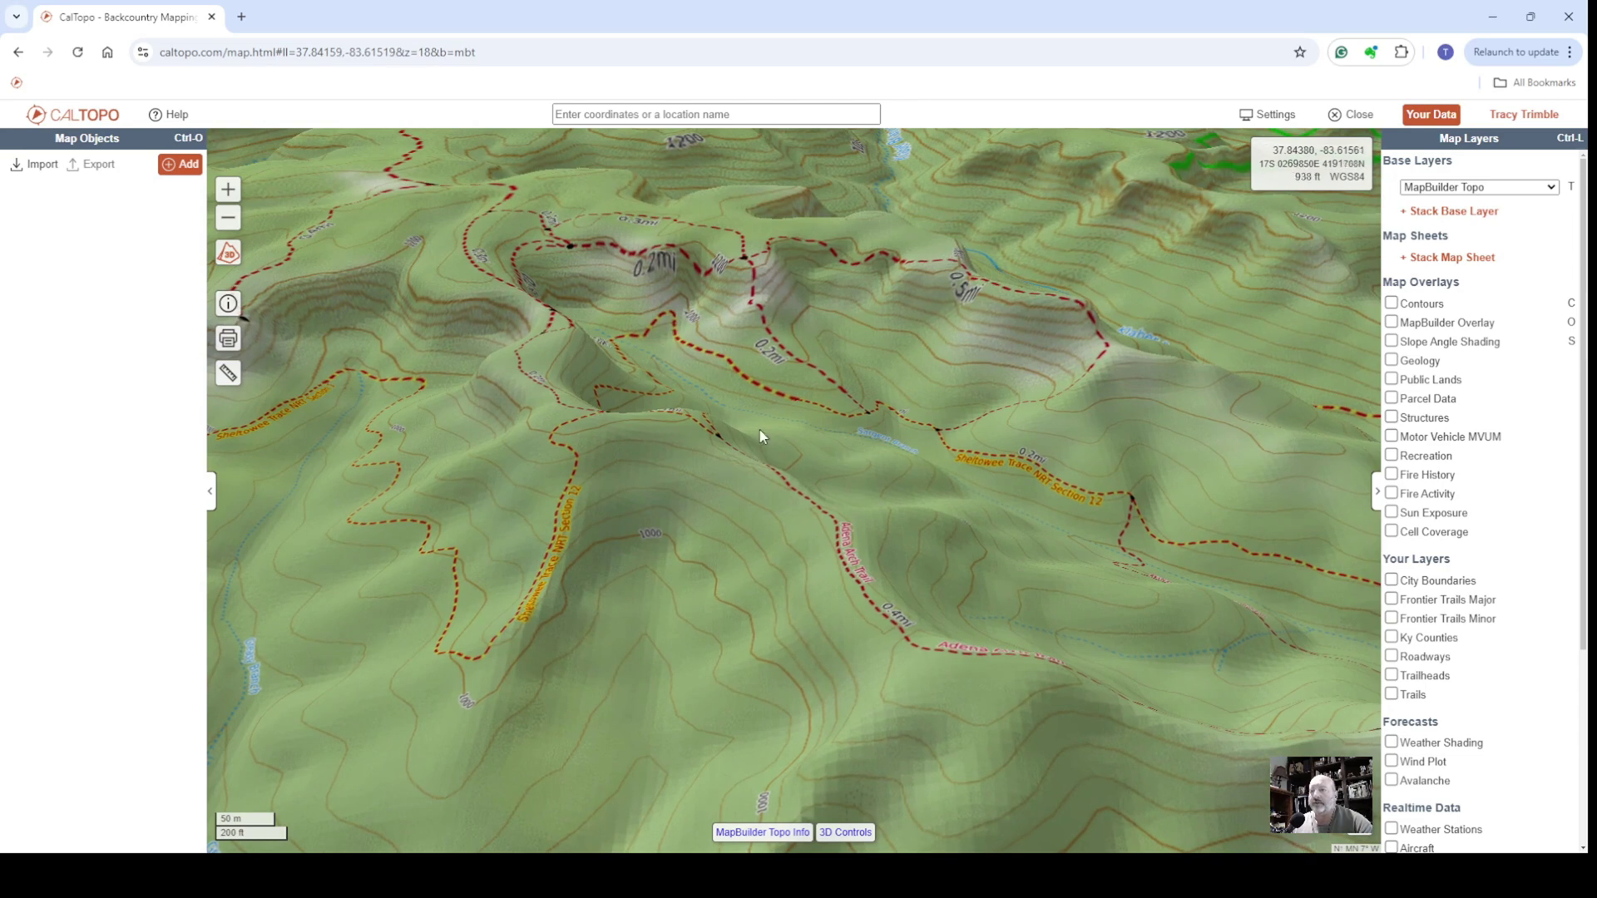
{"action": "scroll", "coordinate": [730, 467], "scroll_direction": "up", "scroll_amount": 1}
{"action": "left_click_drag", "start_coordinate": [731, 468], "coordinate": [827, 404]}
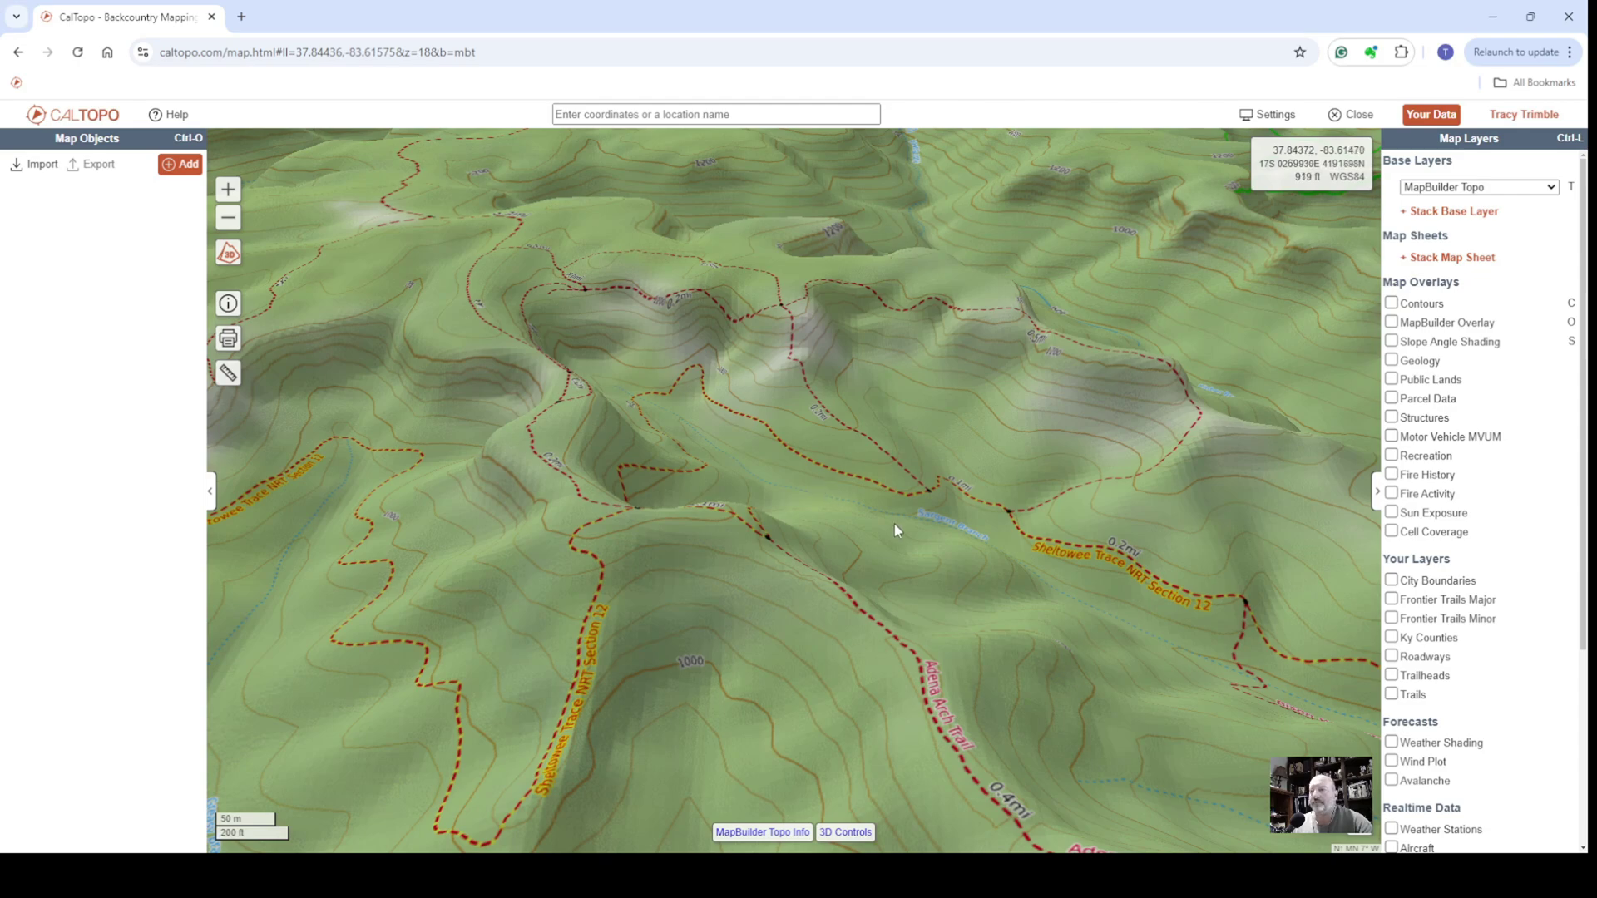
{"action": "right_click_drag", "start_coordinate": [894, 524], "coordinate": [782, 543]}
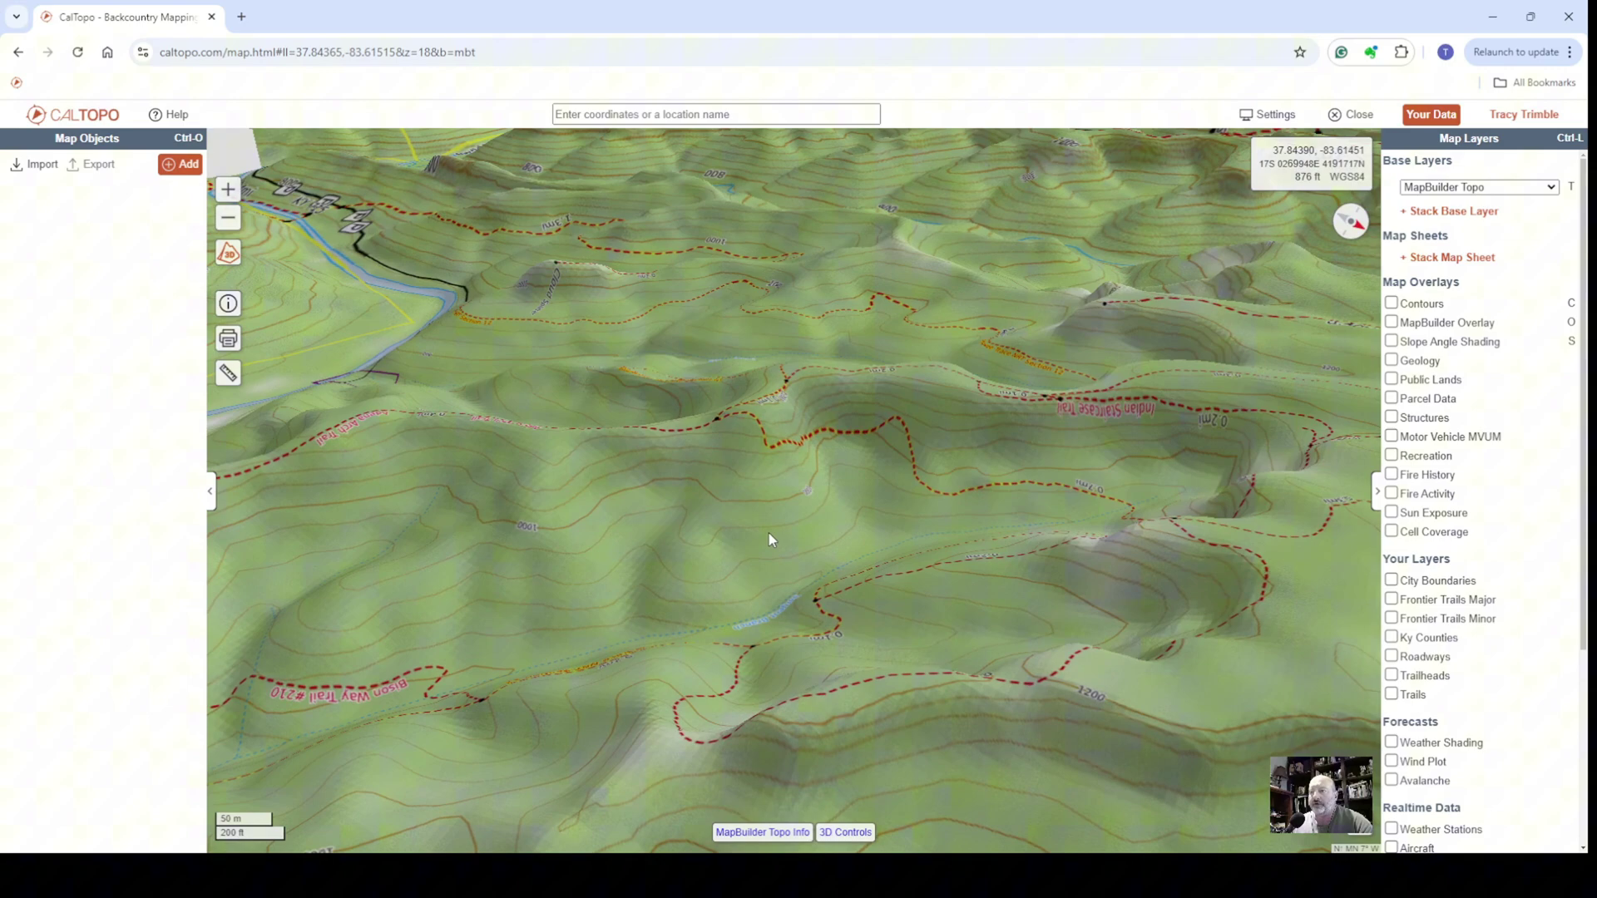
{"action": "right_click_drag", "start_coordinate": [769, 532], "coordinate": [813, 460]}
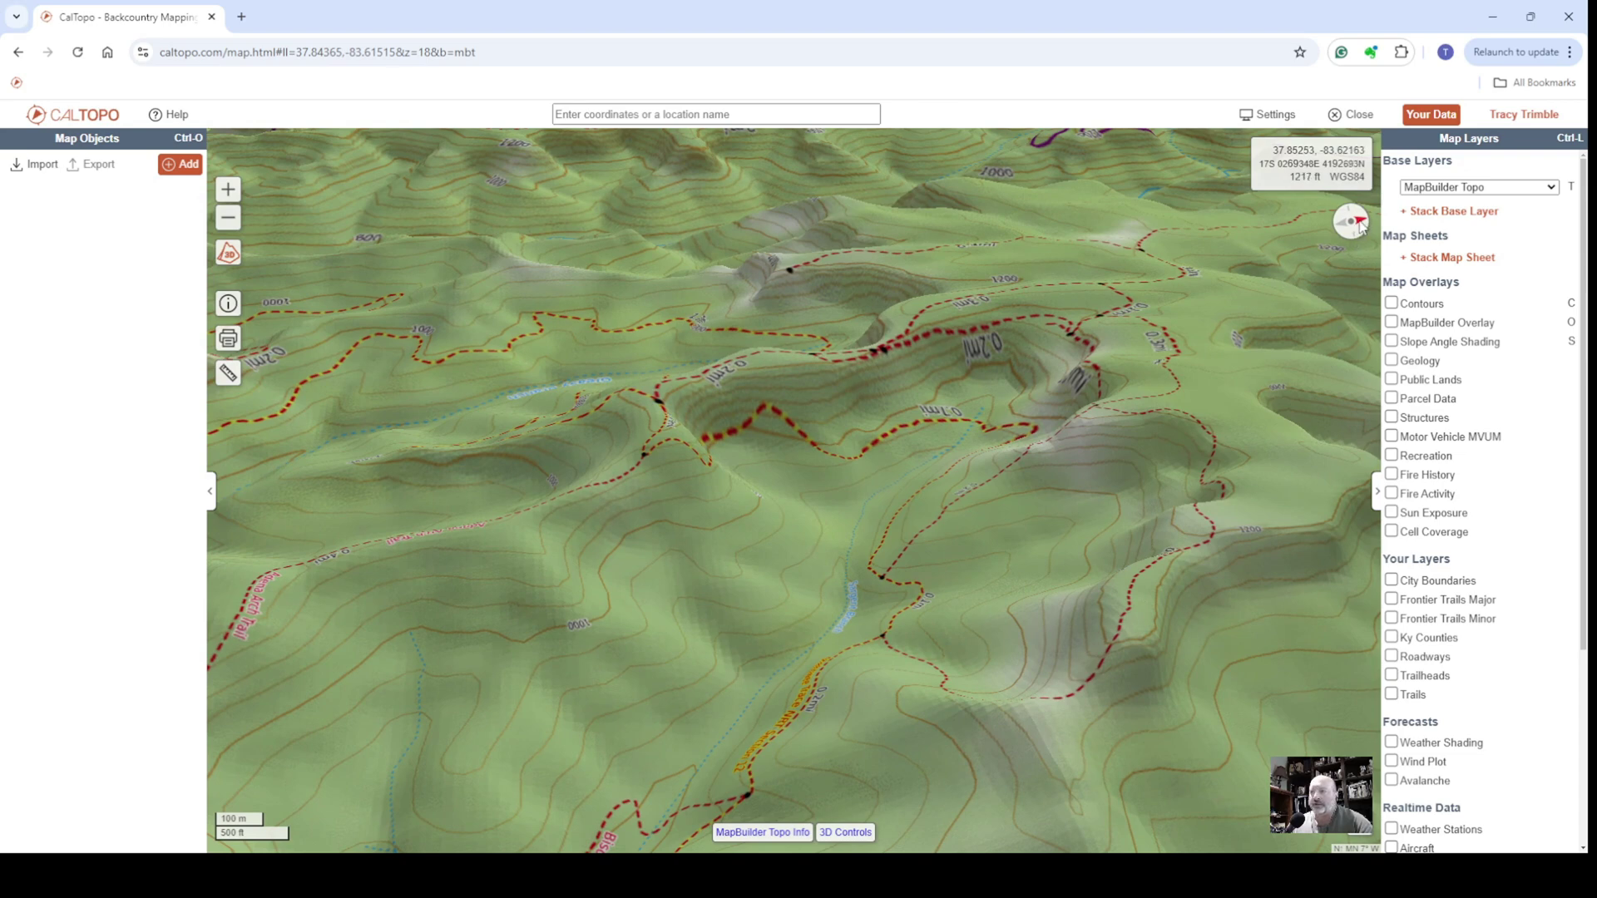
{"action": "right_click_drag", "start_coordinate": [789, 616], "coordinate": [843, 559]}
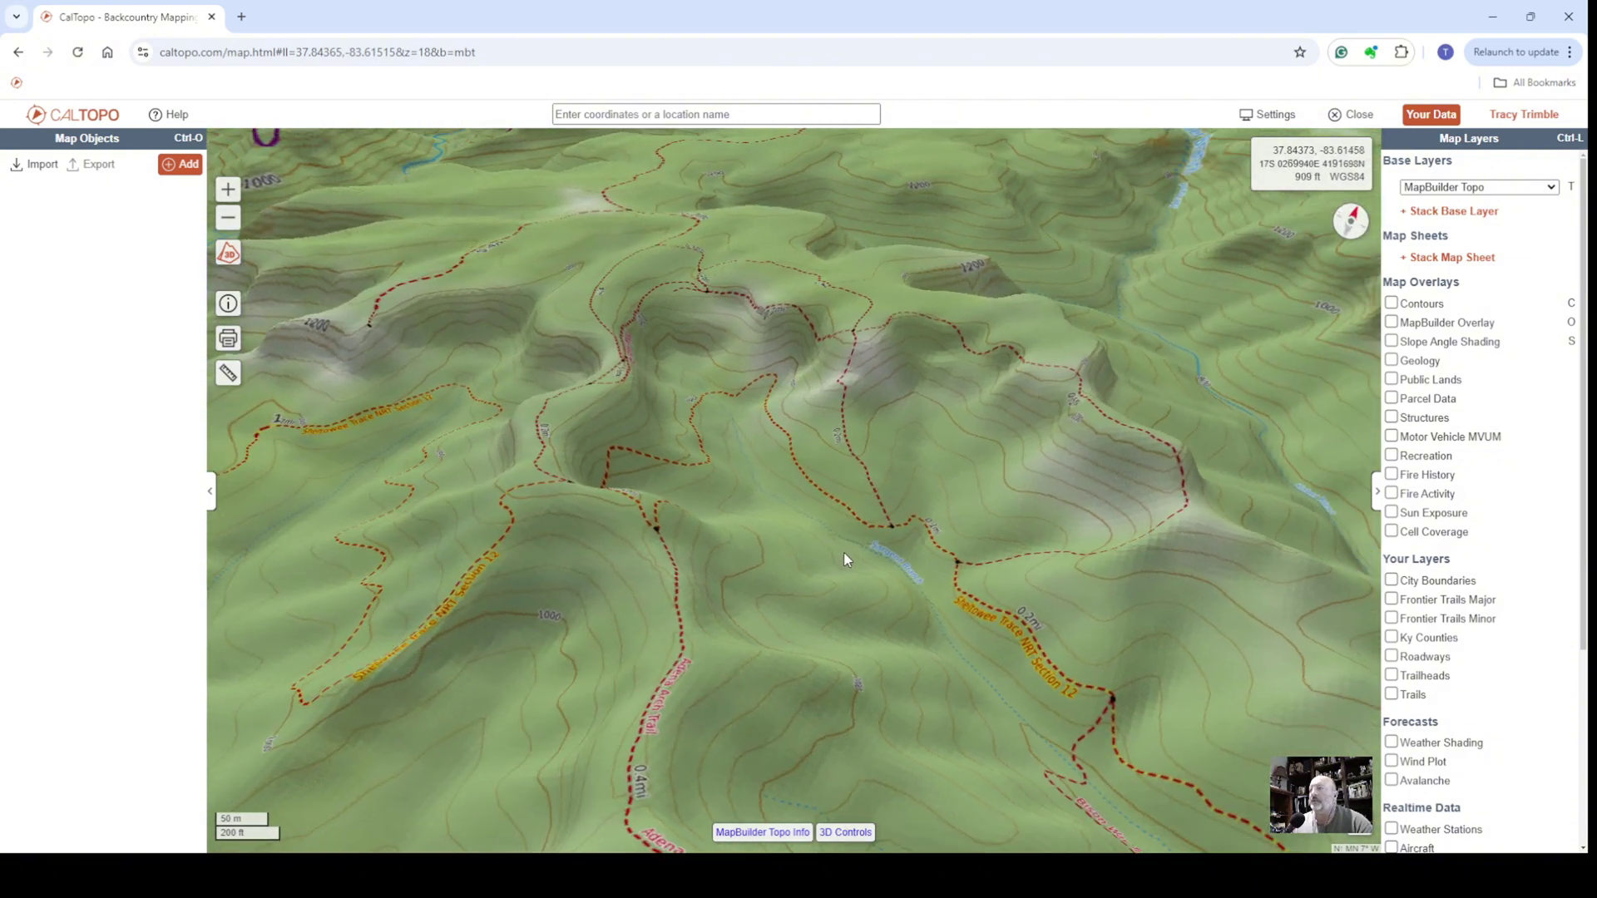
Step: Stack the LIDAR-KY layer on the MapBuilder Topo base and set its opacity to 100%
{"action": "left_click", "coordinate": [1453, 212]}
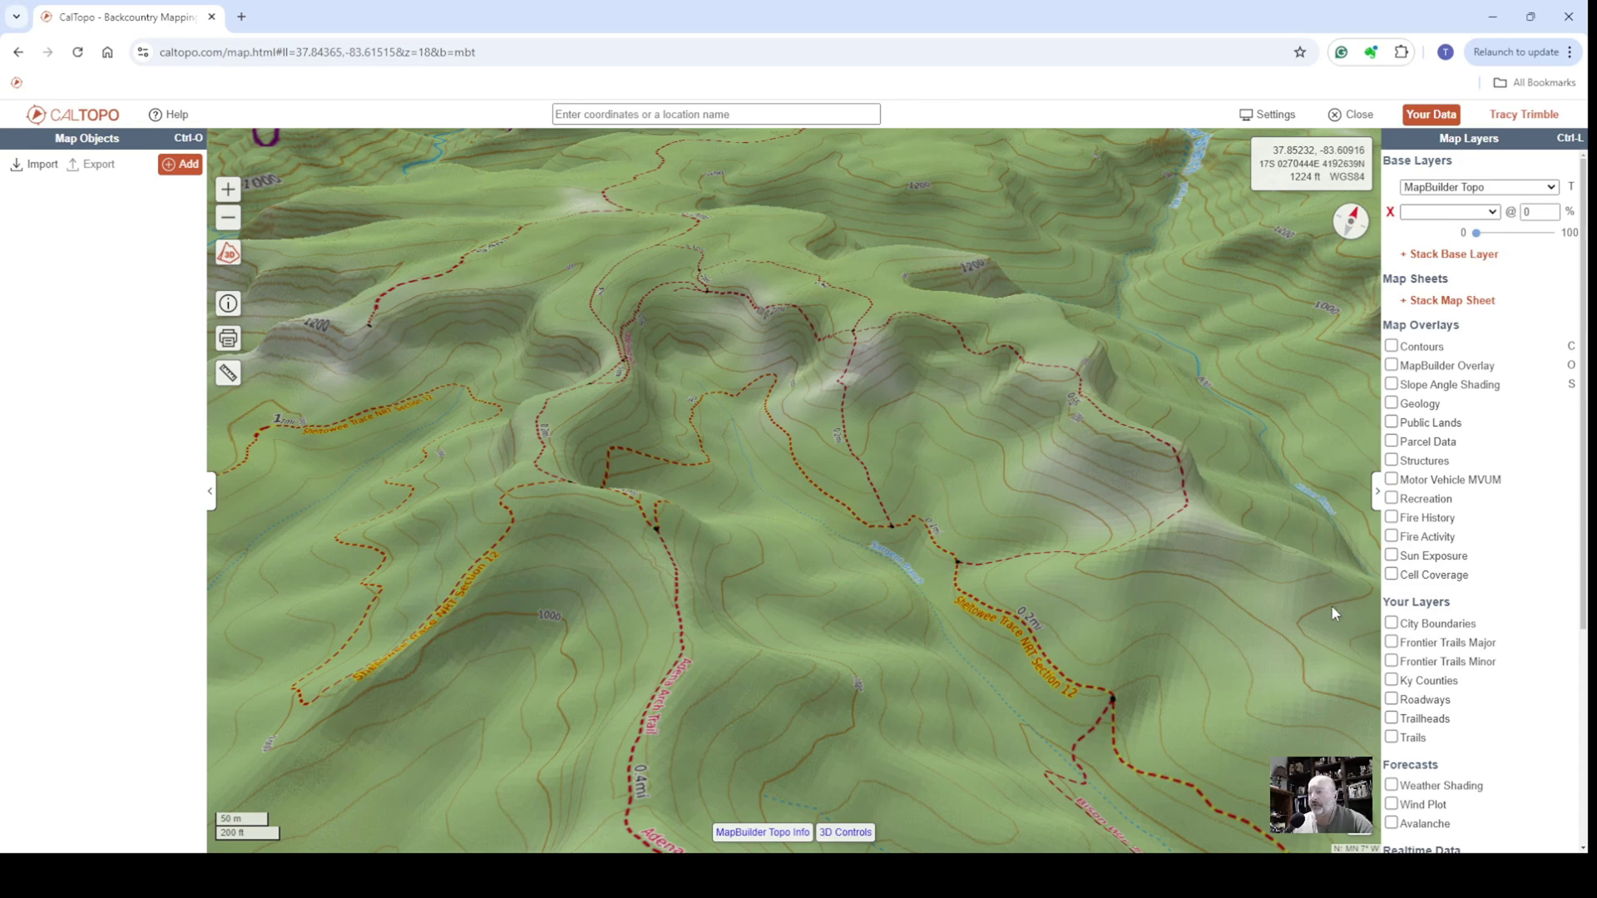
{"action": "left_click", "coordinate": [1335, 581]}
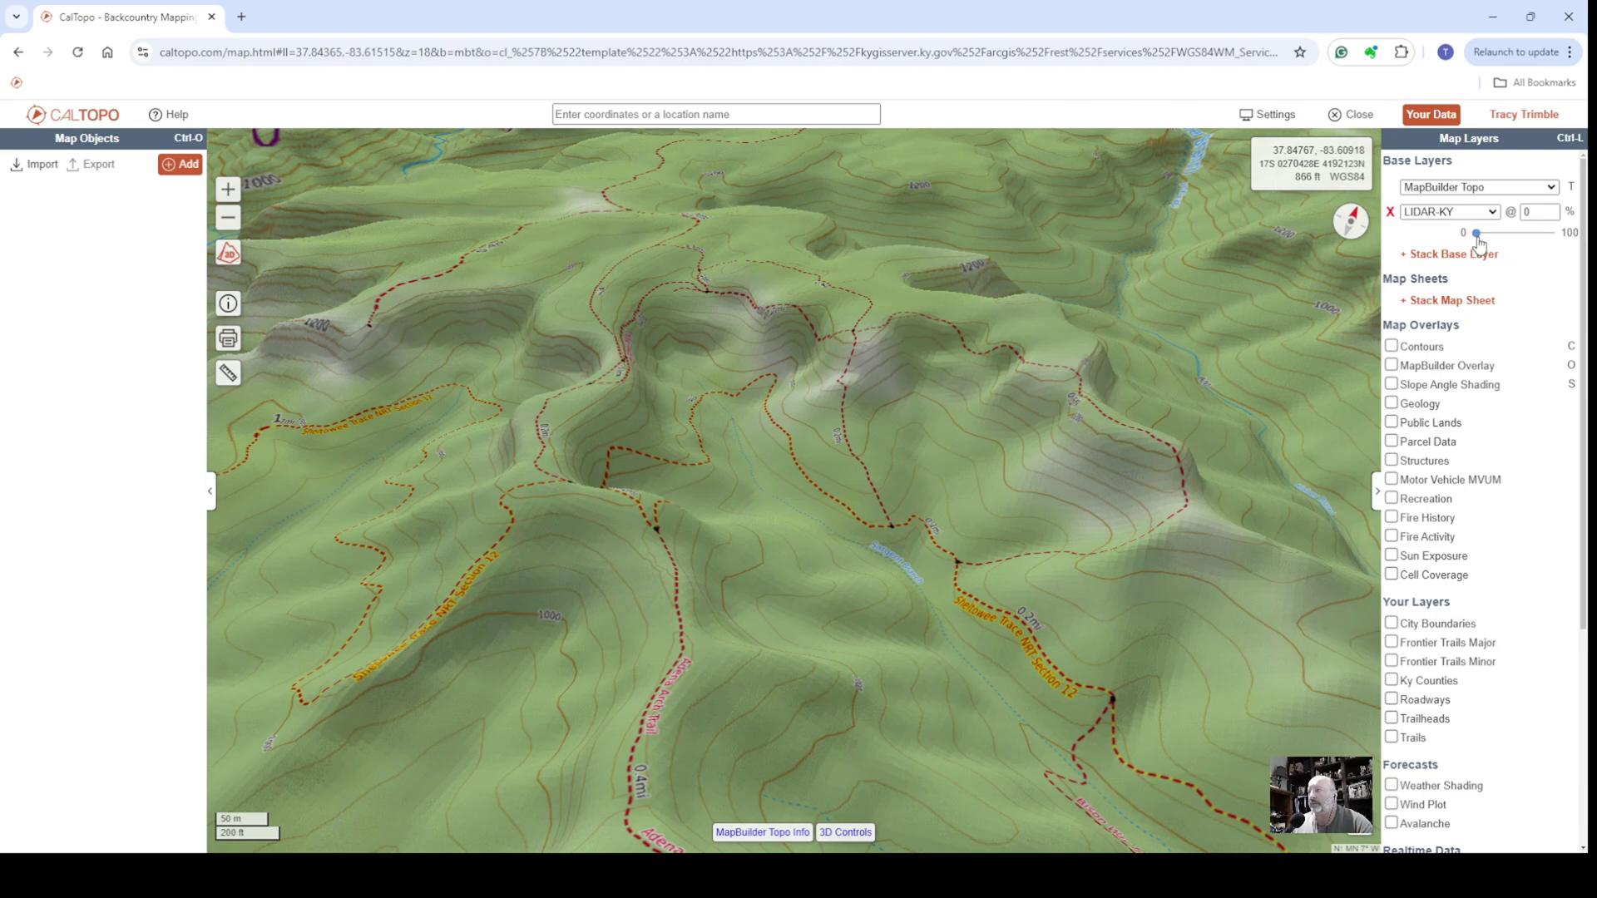
{"action": "left_click_drag", "start_coordinate": [1478, 242], "coordinate": [1564, 242]}
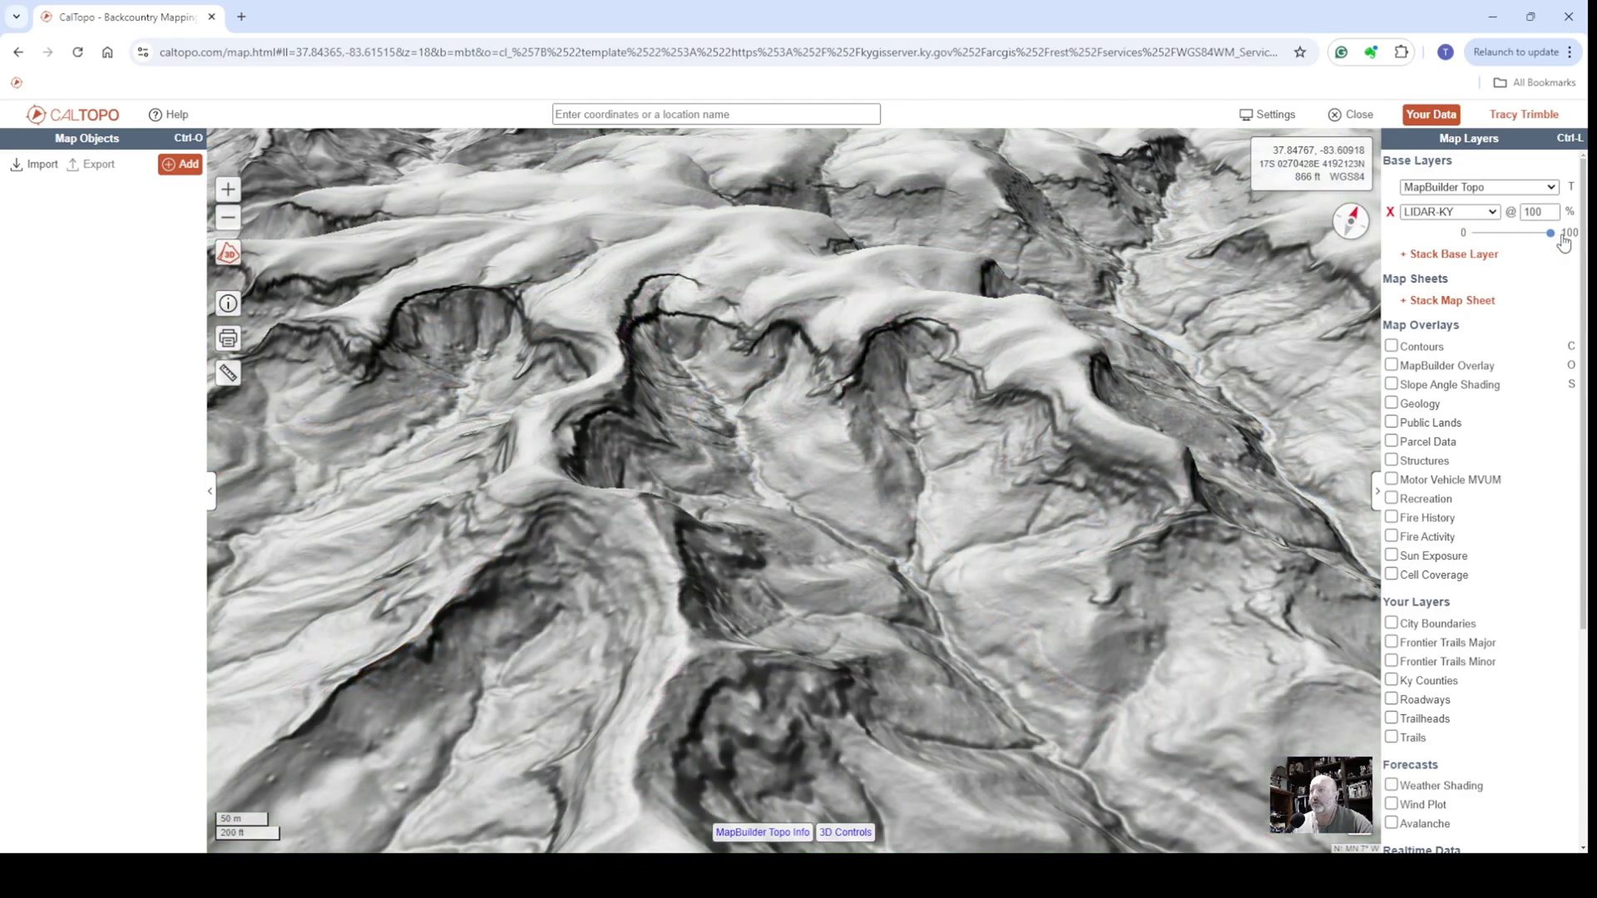
{"action": "mouse_move", "coordinate": [835, 481]}
{"action": "right_mouse_down"}
{"action": "mouse_move", "coordinate": [861, 484]}
{"action": "mouse_move", "coordinate": [851, 472]}
{"action": "right_mouse_up"}
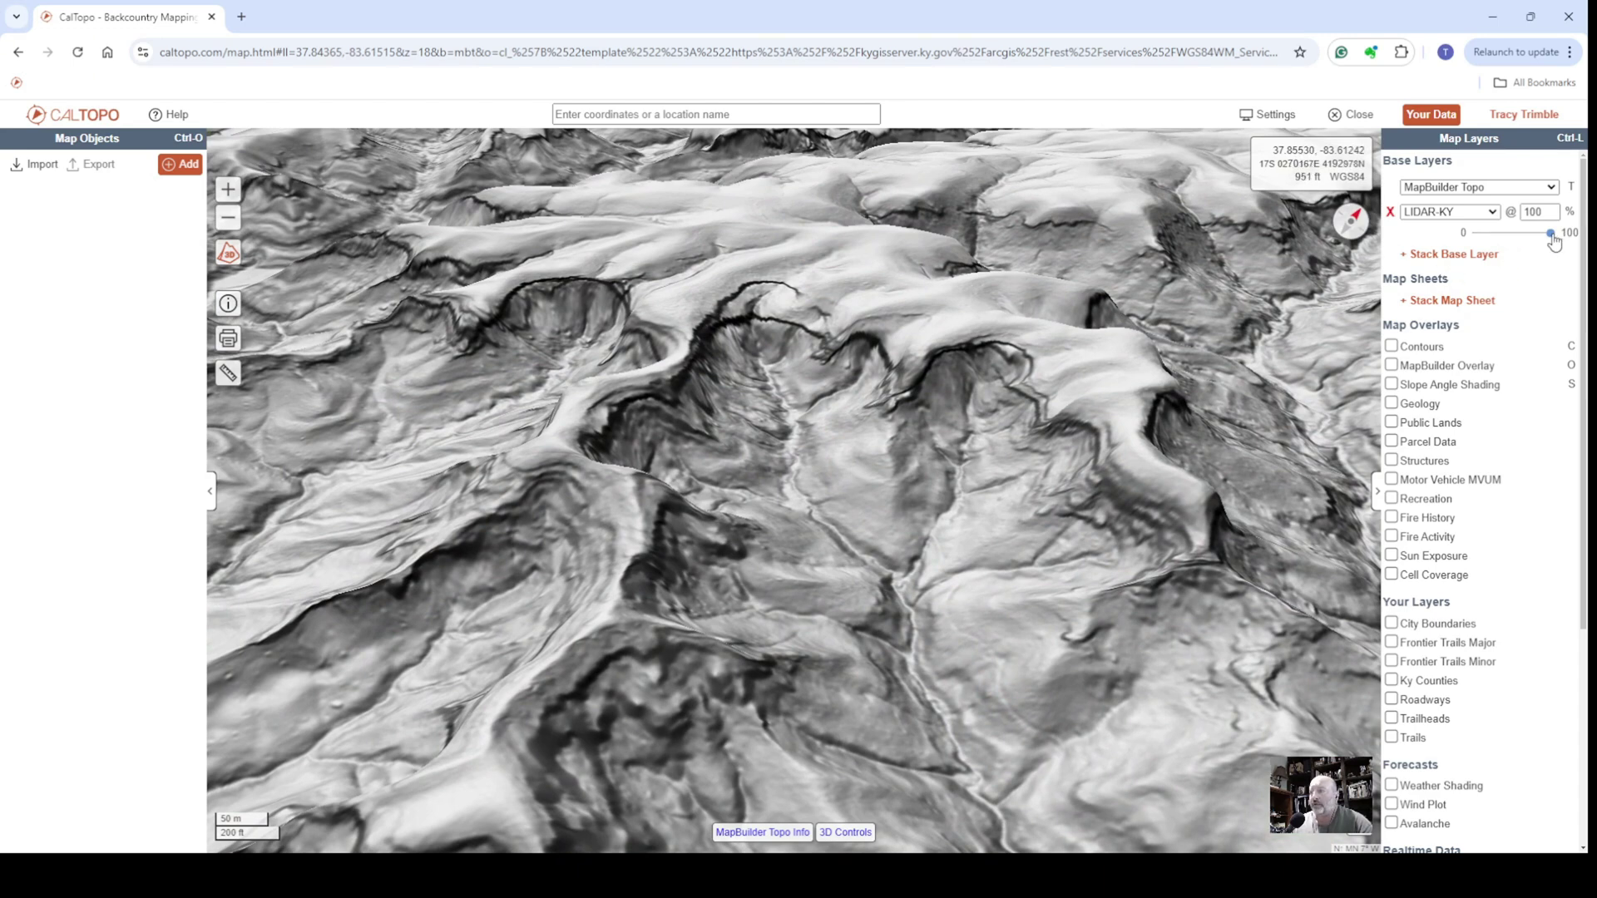
{"action": "mouse_move", "coordinate": [1551, 240]}
{"action": "left_mouse_down"}
{"action": "mouse_move", "coordinate": [1468, 238]}
{"action": "mouse_move", "coordinate": [1571, 240]}
{"action": "left_mouse_up"}
Step: Set the LIDAR-KY layer's opacity to 63% and inspect the trails along the cliff lines up close
{"action": "right_click_drag", "start_coordinate": [984, 540], "coordinate": [1078, 403]}
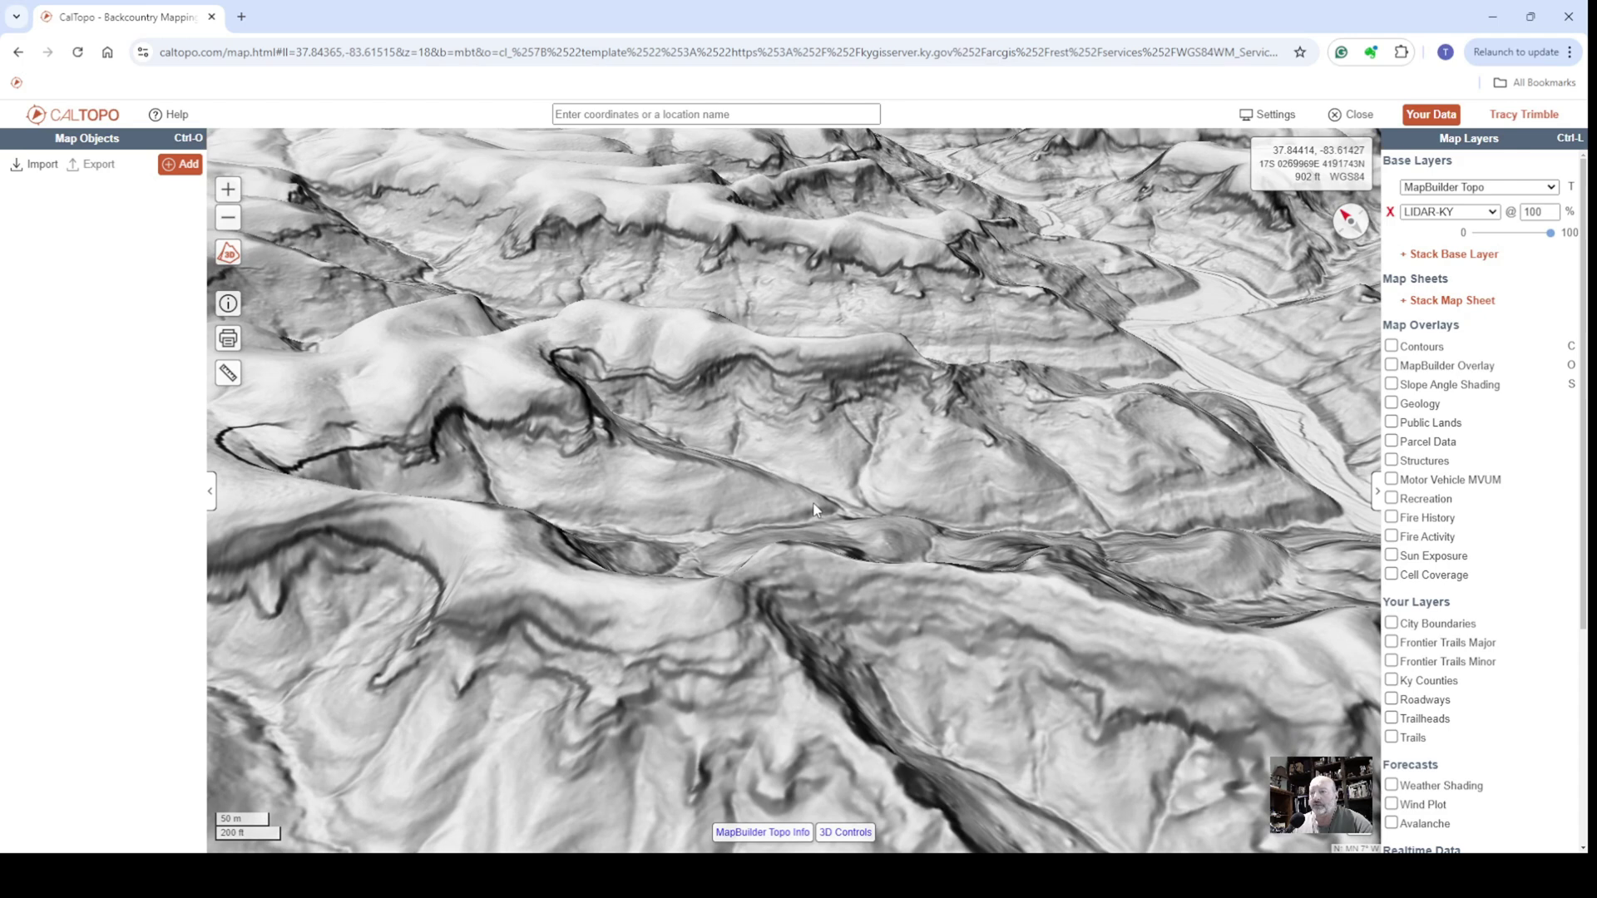
{"action": "scroll", "coordinate": [814, 509], "scroll_direction": "down", "scroll_amount": 3}
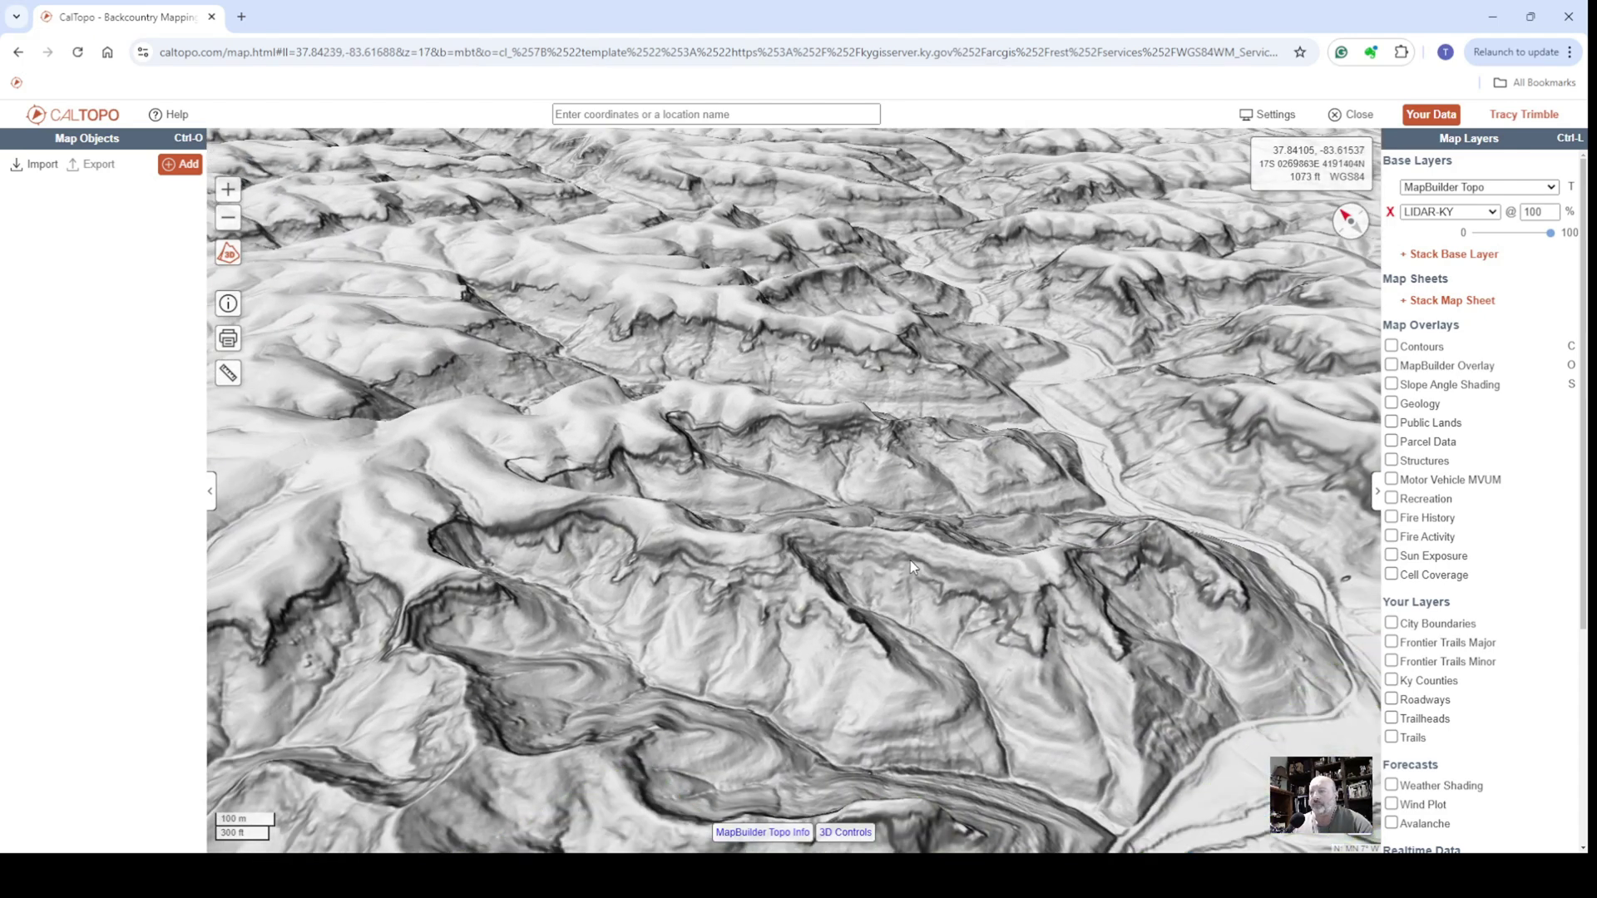
{"action": "right_click_drag", "start_coordinate": [864, 512], "coordinate": [722, 481]}
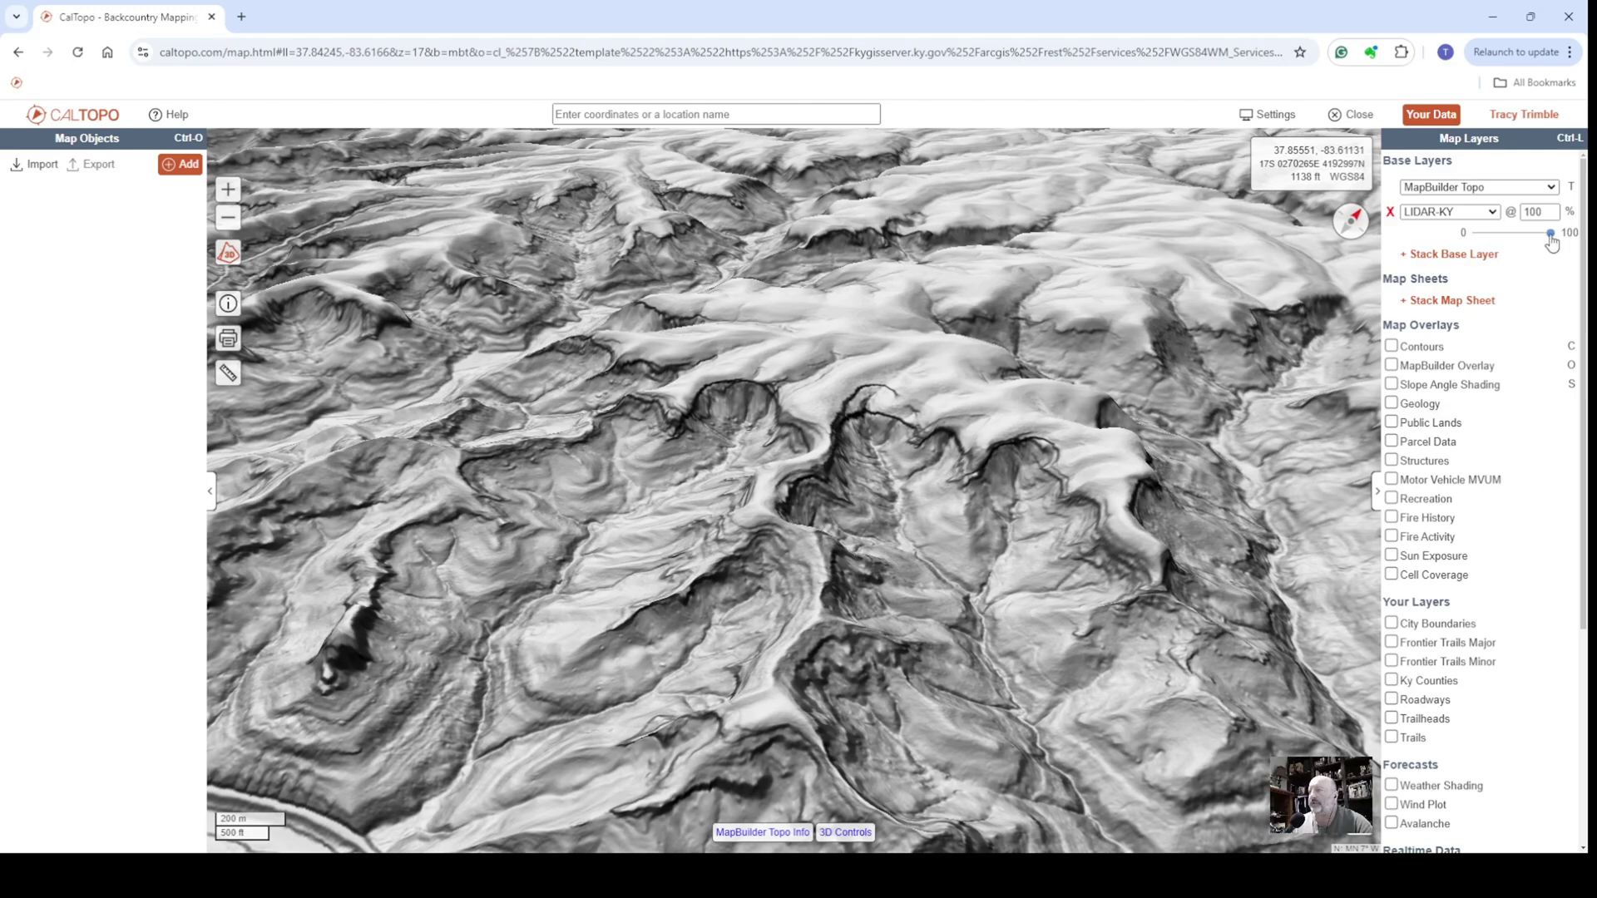
{"action": "left_click_drag", "start_coordinate": [1539, 241], "coordinate": [1530, 240]}
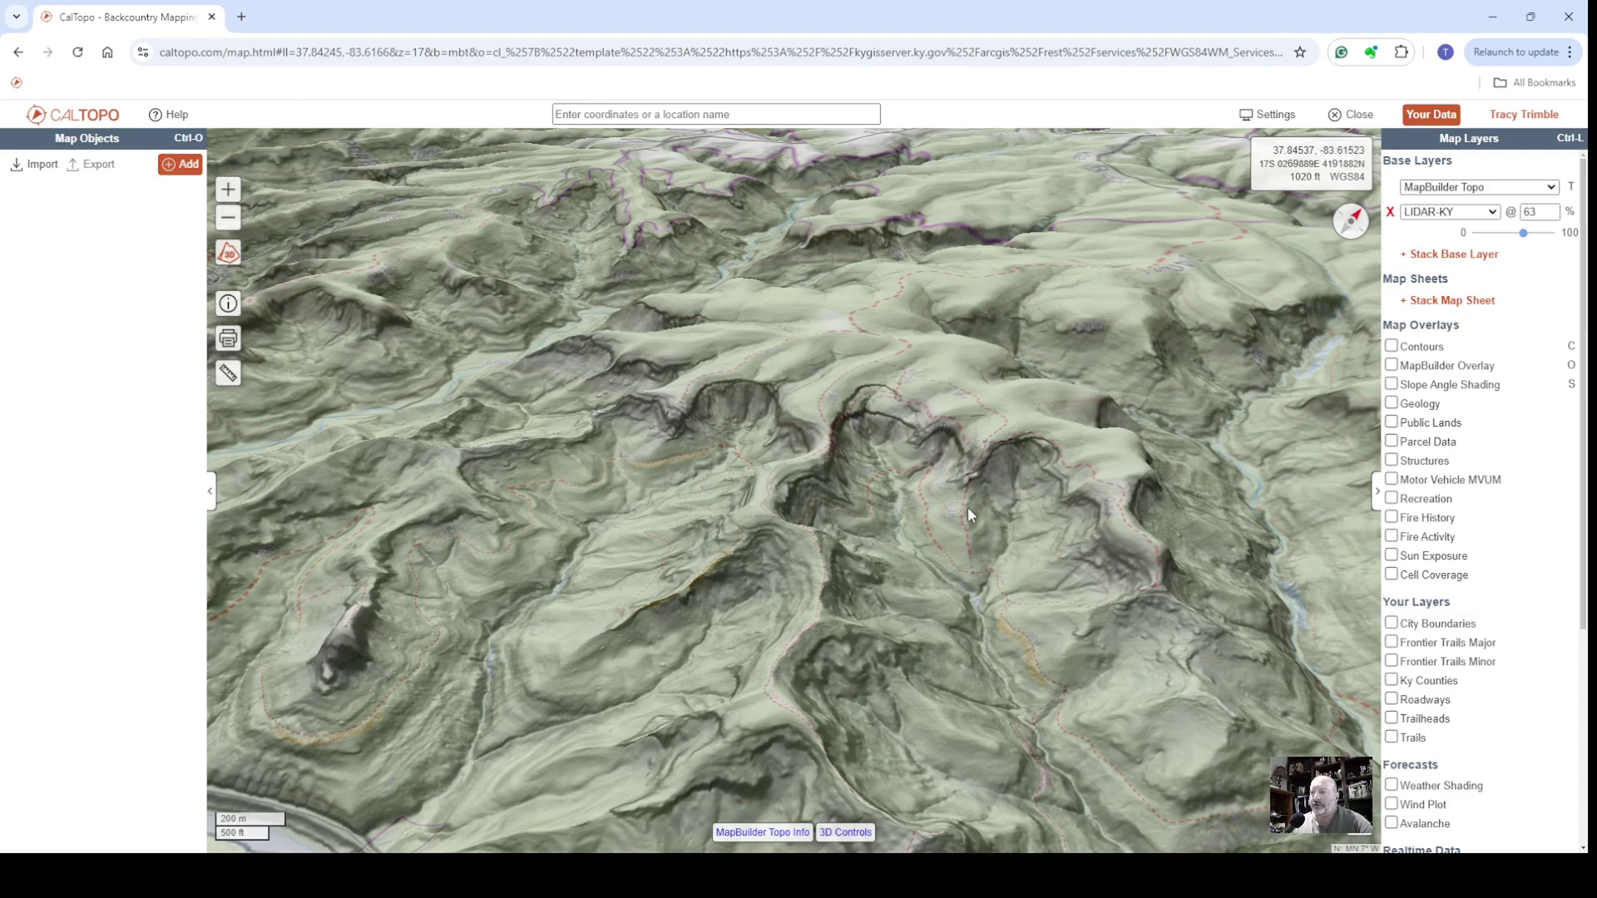
{"action": "scroll", "coordinate": [940, 524], "scroll_direction": "up", "scroll_amount": 2}
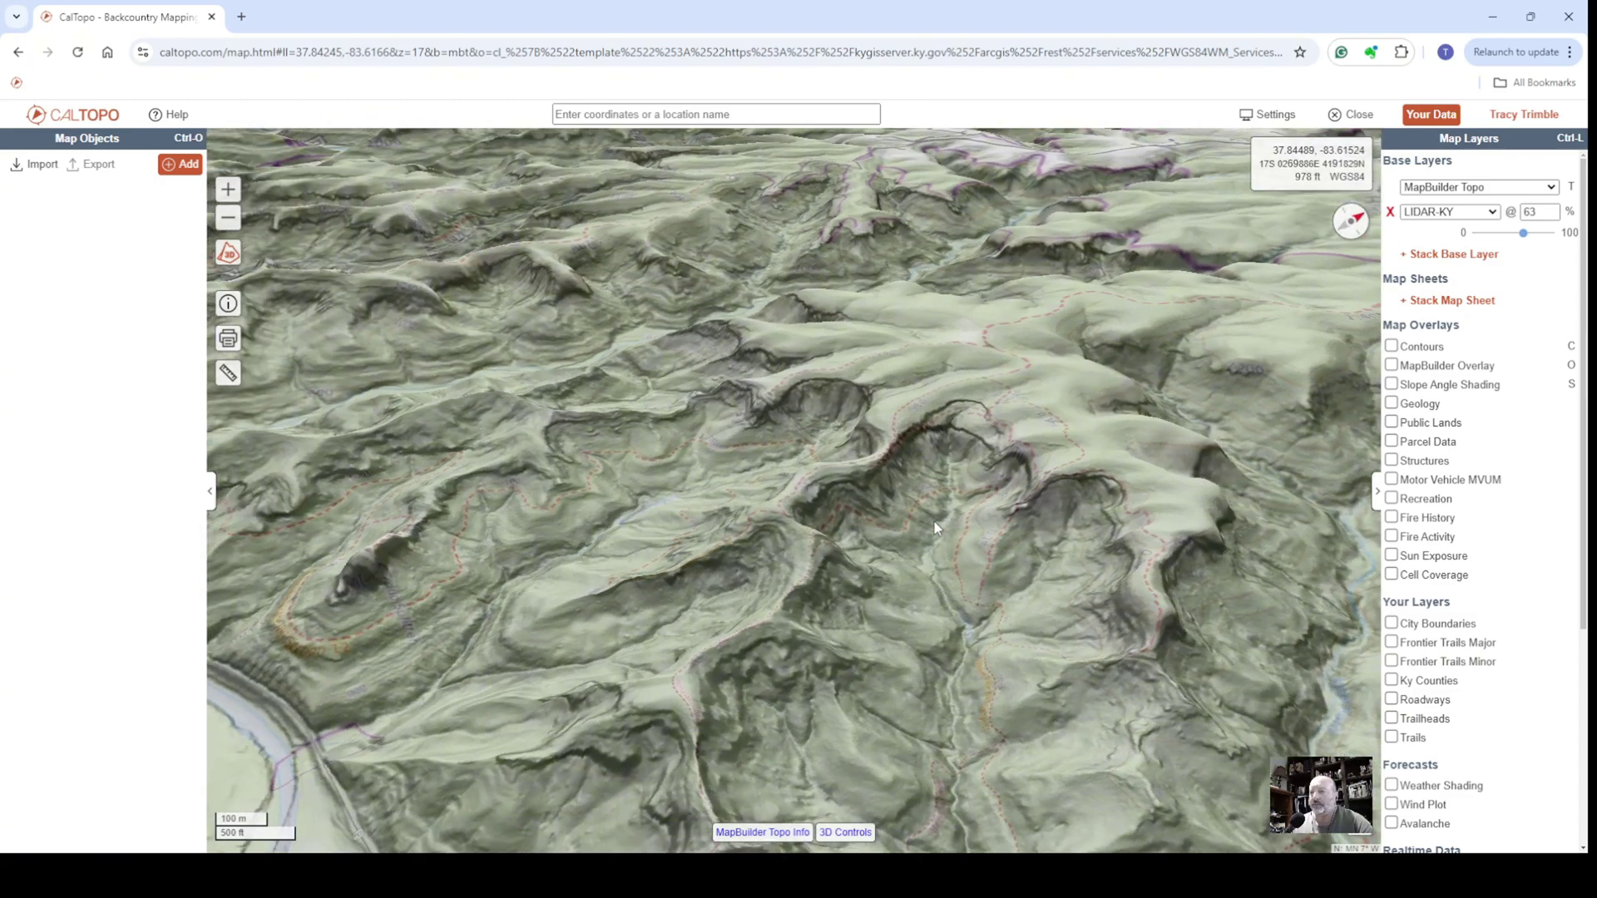
{"action": "scroll", "coordinate": [1013, 529], "scroll_direction": "up", "scroll_amount": 2}
{"action": "scroll", "coordinate": [1013, 528], "scroll_direction": "up", "scroll_amount": 2}
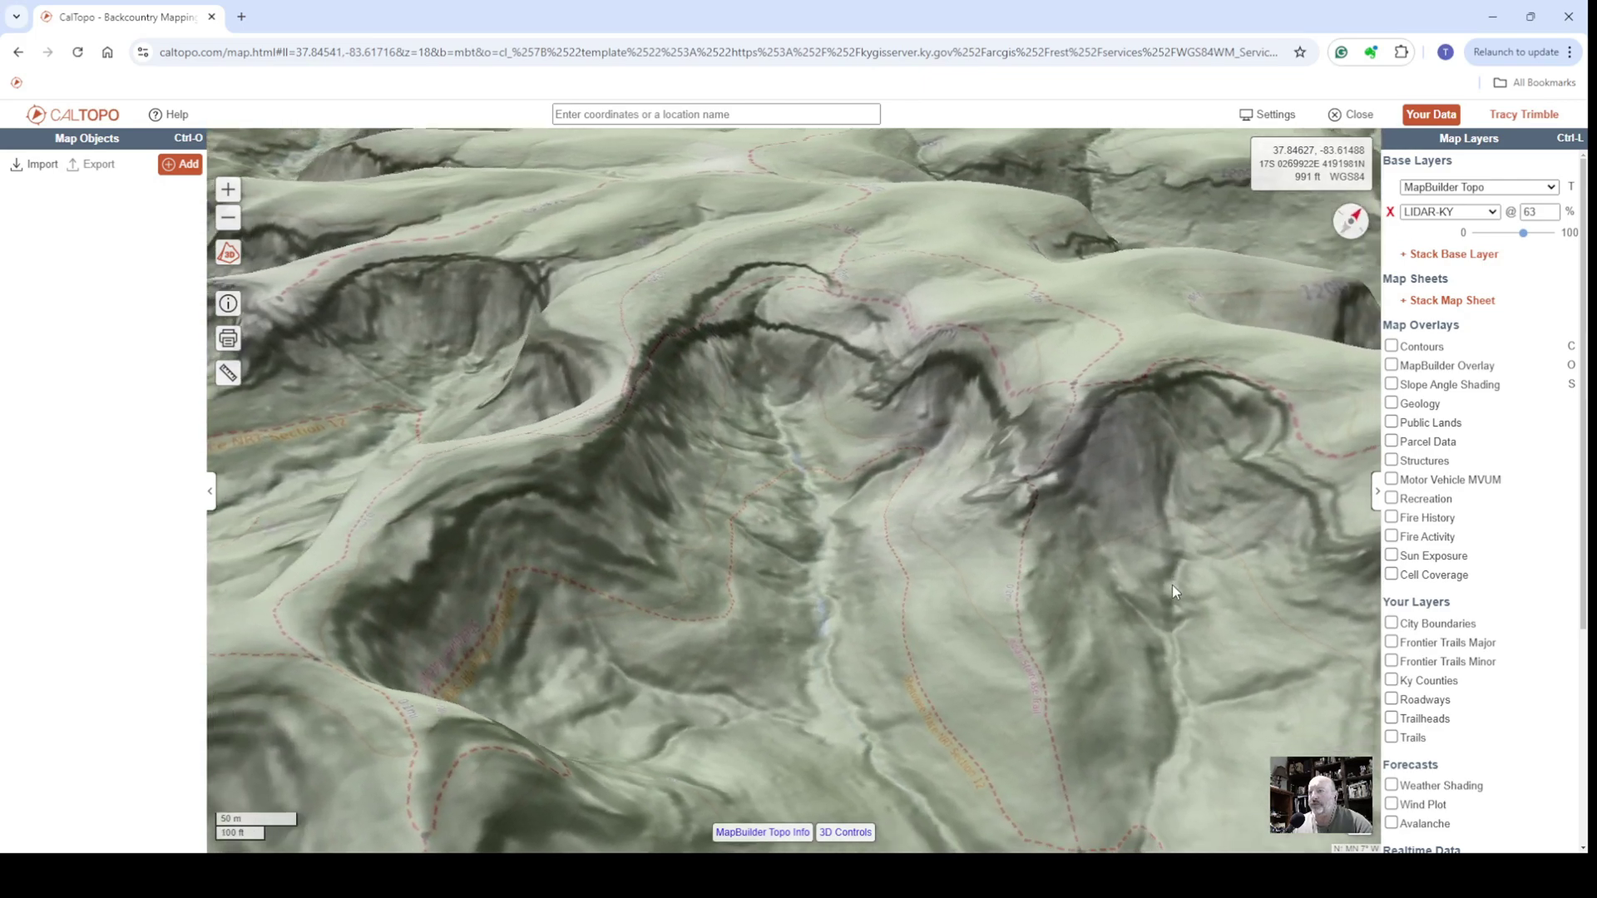
Step: Examine the LIDAR-shaded cliffs, ridges and trails in 3D from several directions, close up and farther out
{"action": "right_click_drag", "start_coordinate": [1172, 585], "coordinate": [1111, 574]}
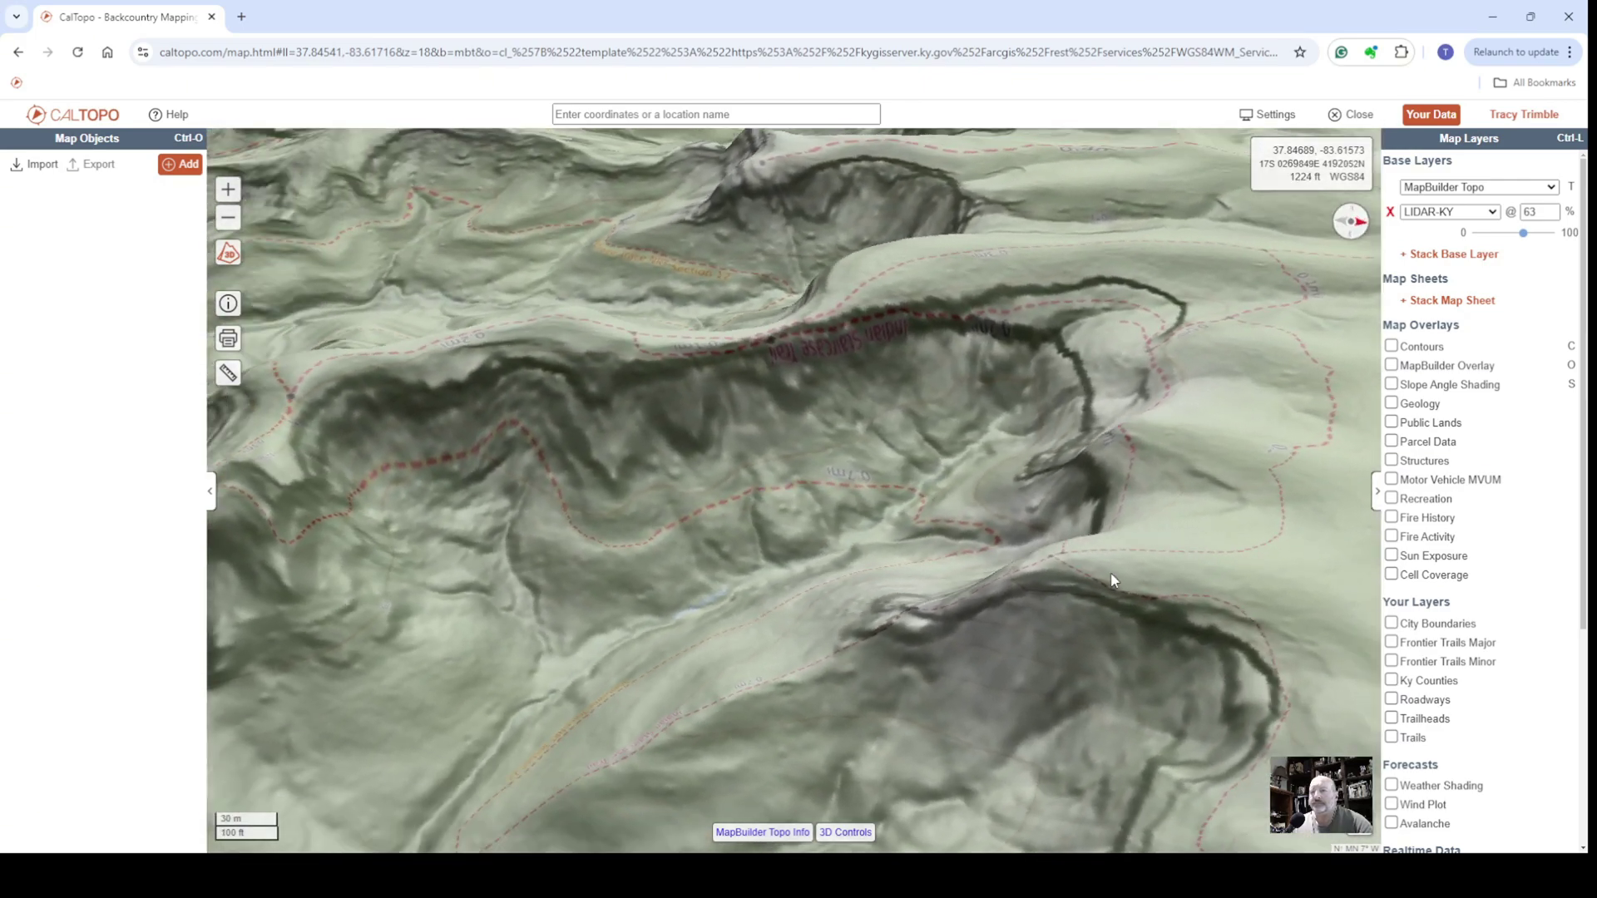
{"action": "scroll", "coordinate": [780, 568], "scroll_direction": "down", "scroll_amount": 4}
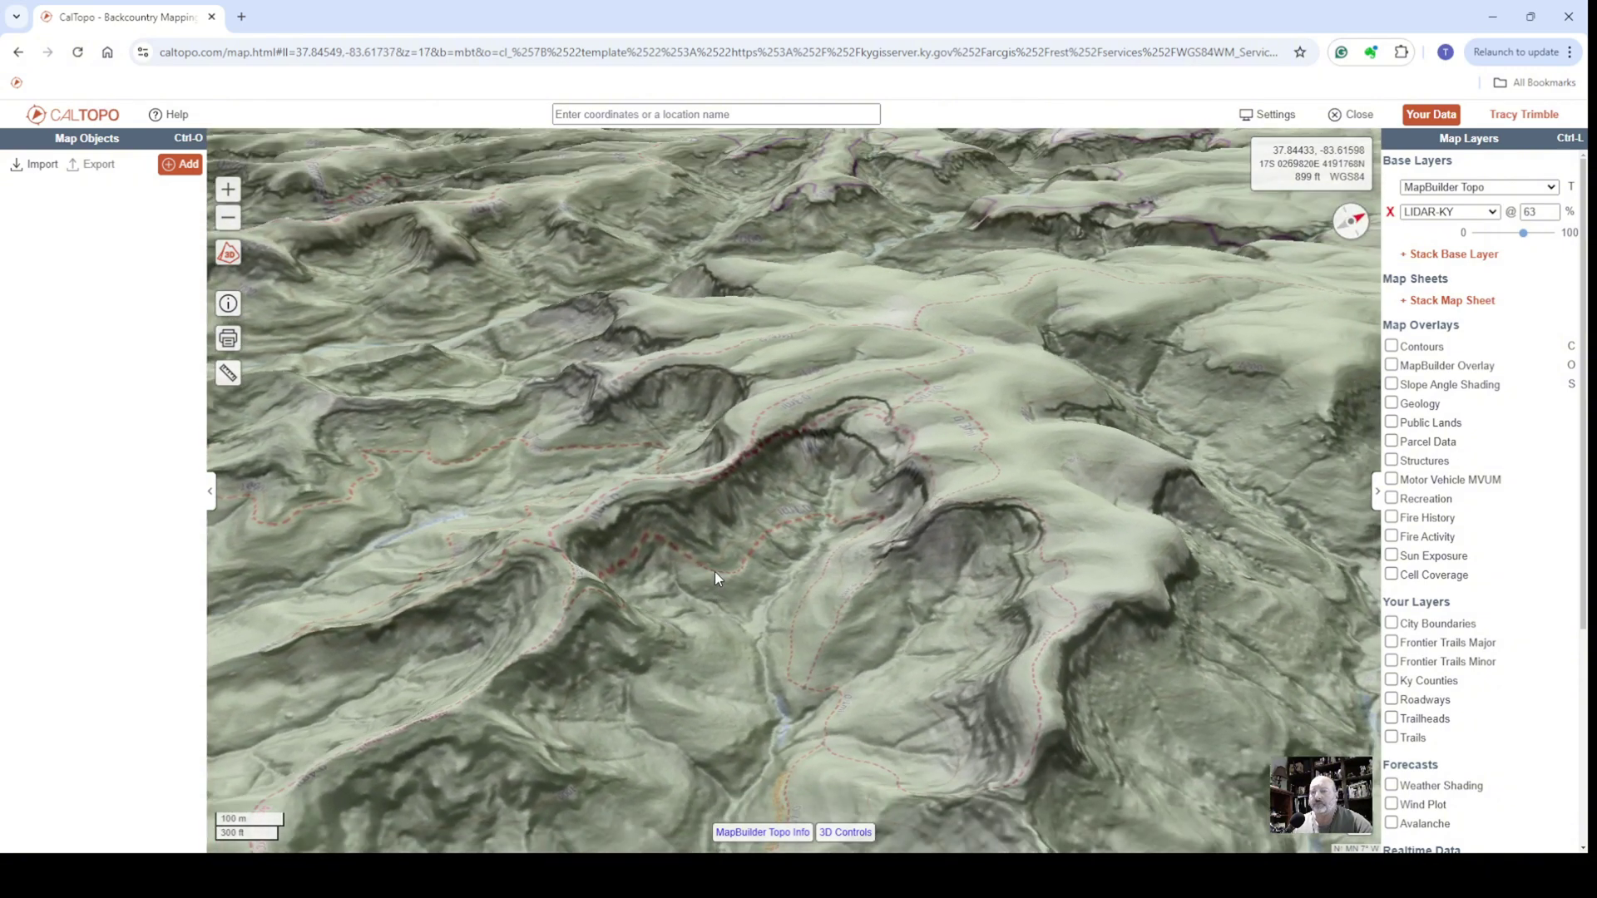
{"action": "right_click_drag", "start_coordinate": [715, 572], "coordinate": [772, 552]}
{"action": "left_click_drag", "start_coordinate": [624, 612], "coordinate": [762, 503]}
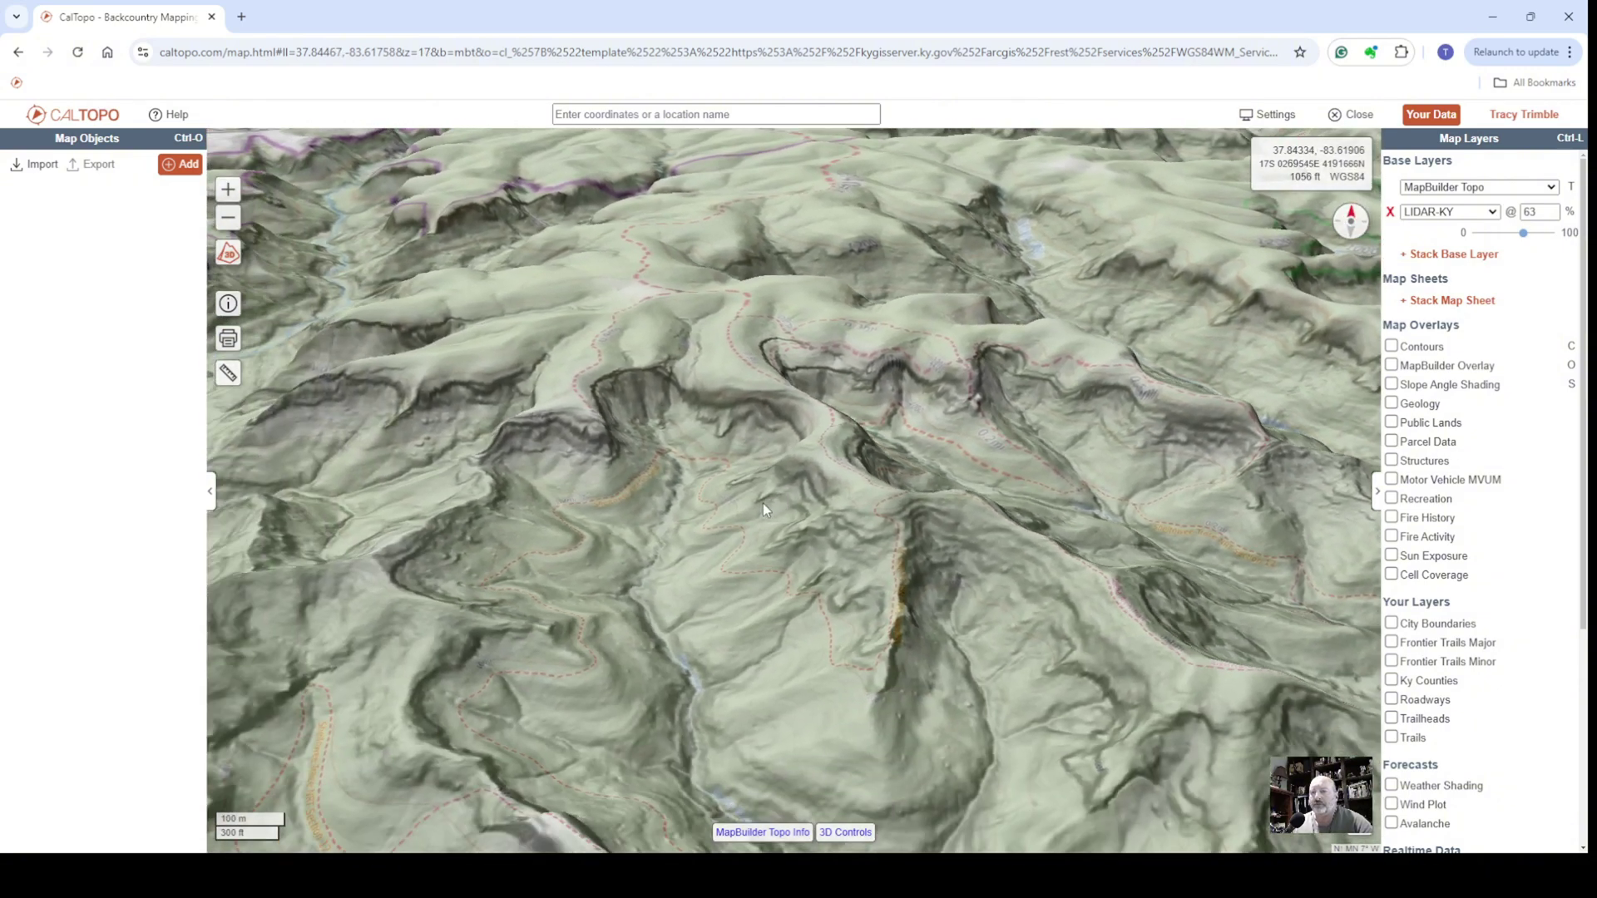
{"action": "left_click_drag", "start_coordinate": [735, 622], "coordinate": [745, 546]}
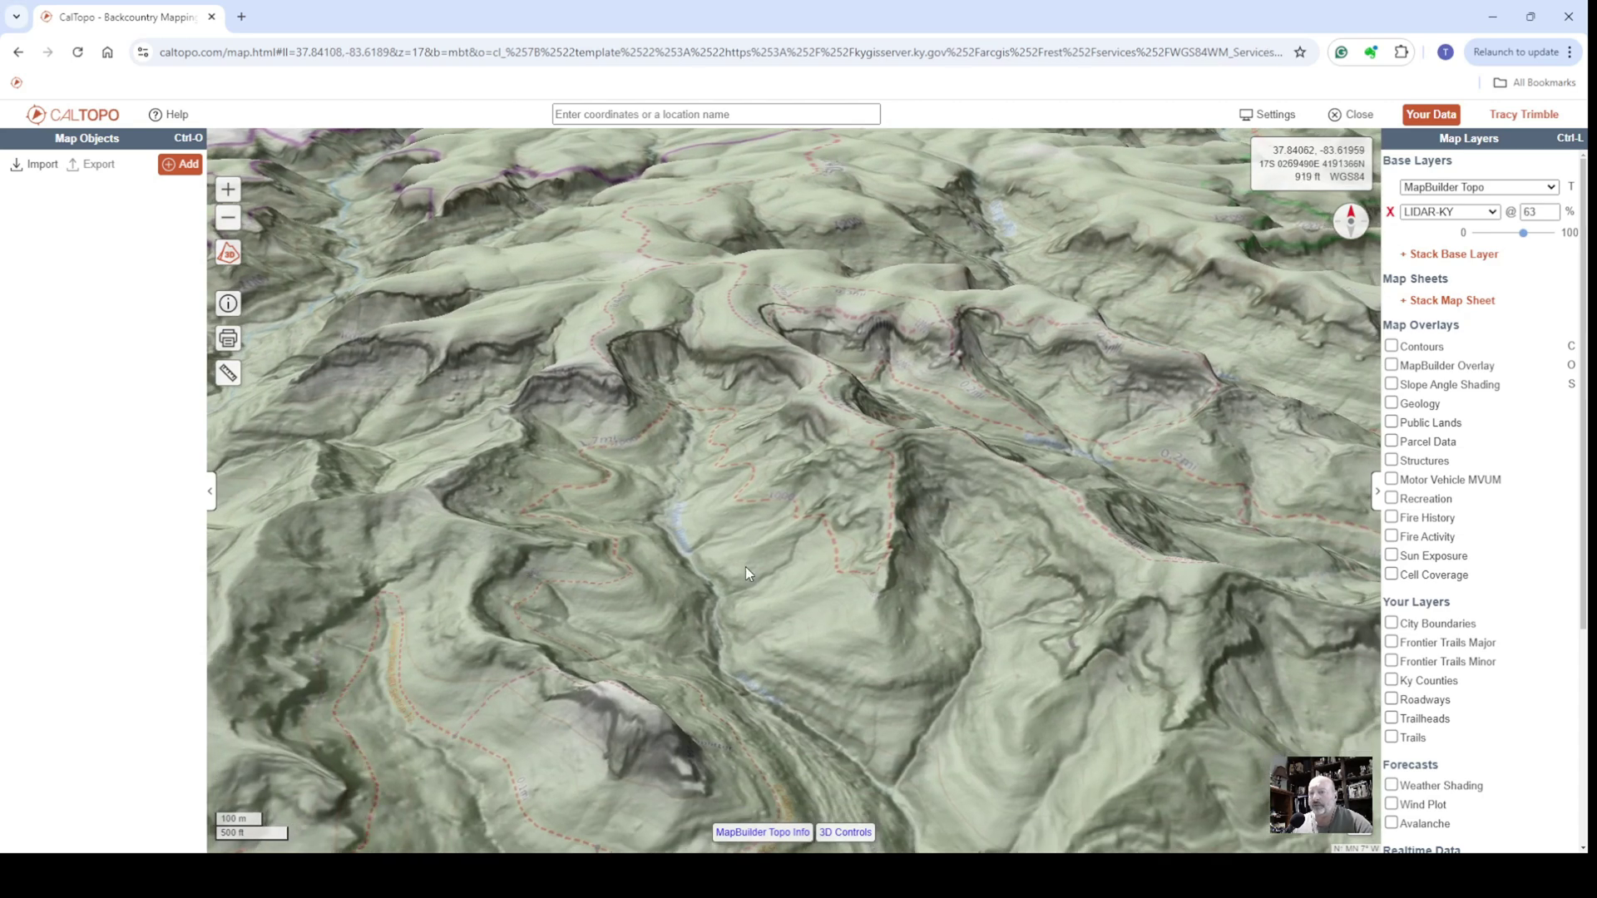
{"action": "scroll", "coordinate": [741, 570], "scroll_direction": "down", "scroll_amount": 1}
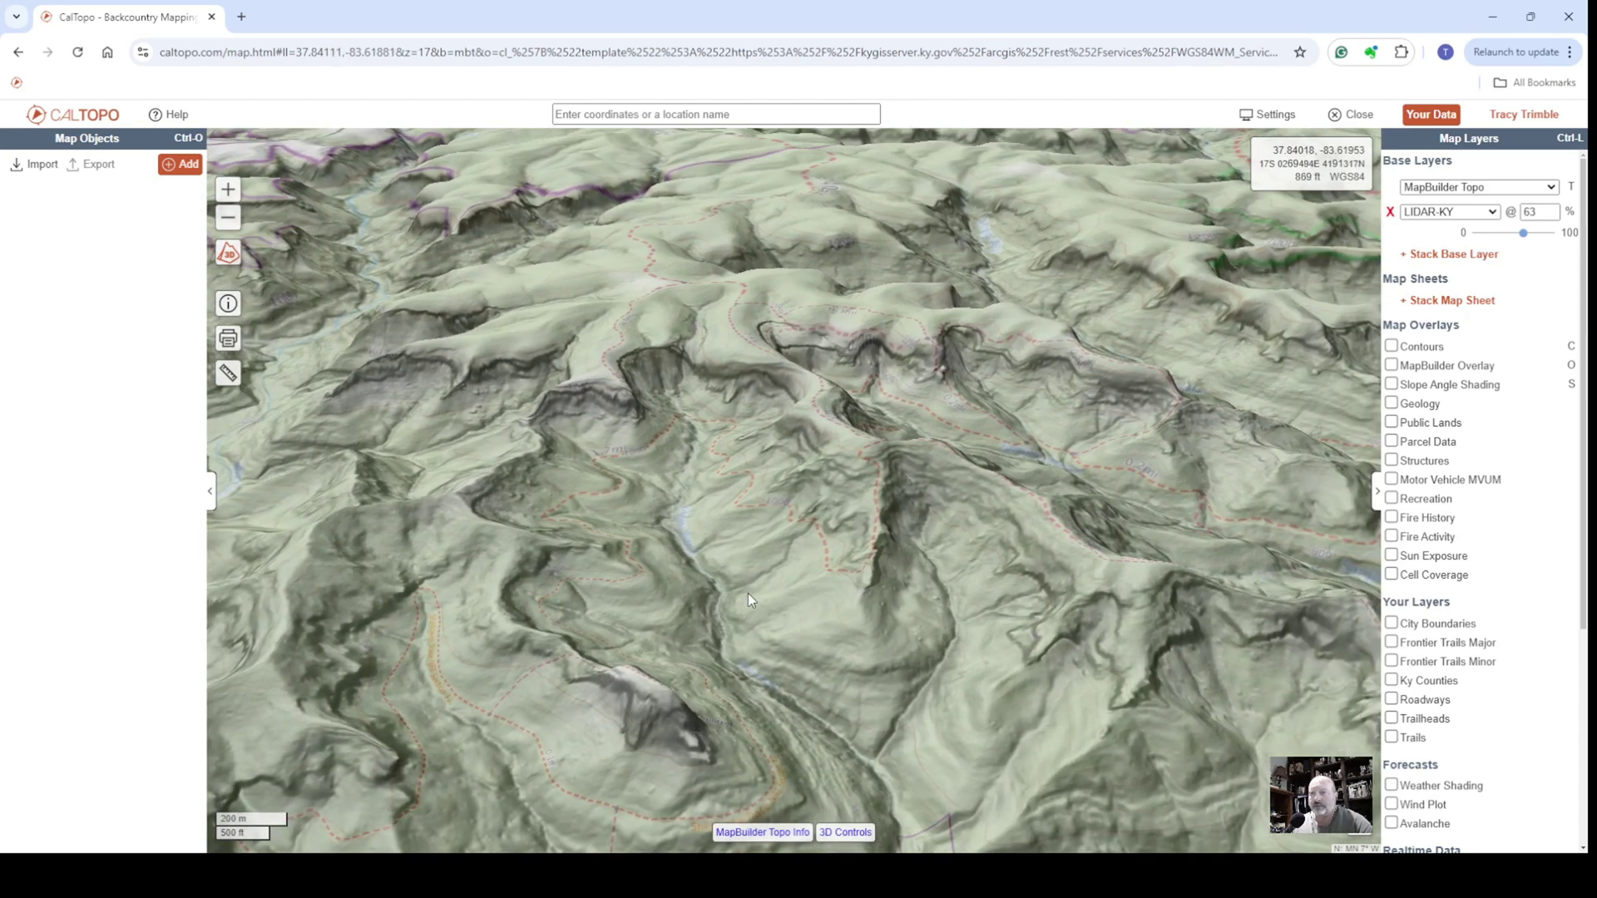
{"action": "left_click_drag", "start_coordinate": [762, 603], "coordinate": [672, 599]}
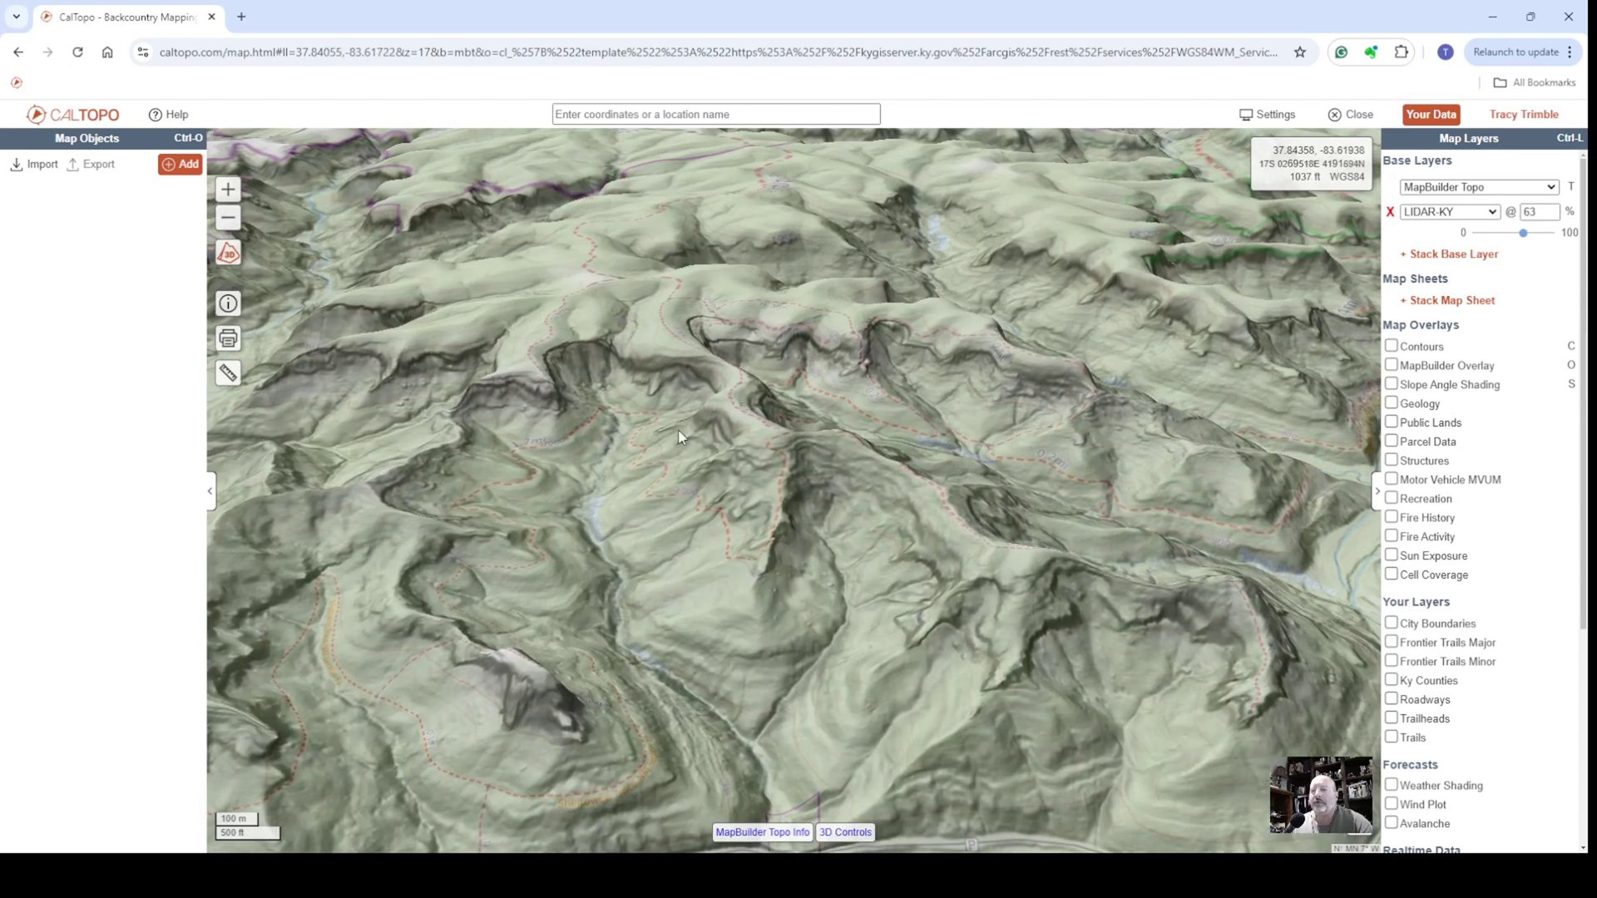
Step: Switch the map back to 2D and set the LIDAR-KY layer's opacity to 65%
{"action": "left_click", "coordinate": [225, 258]}
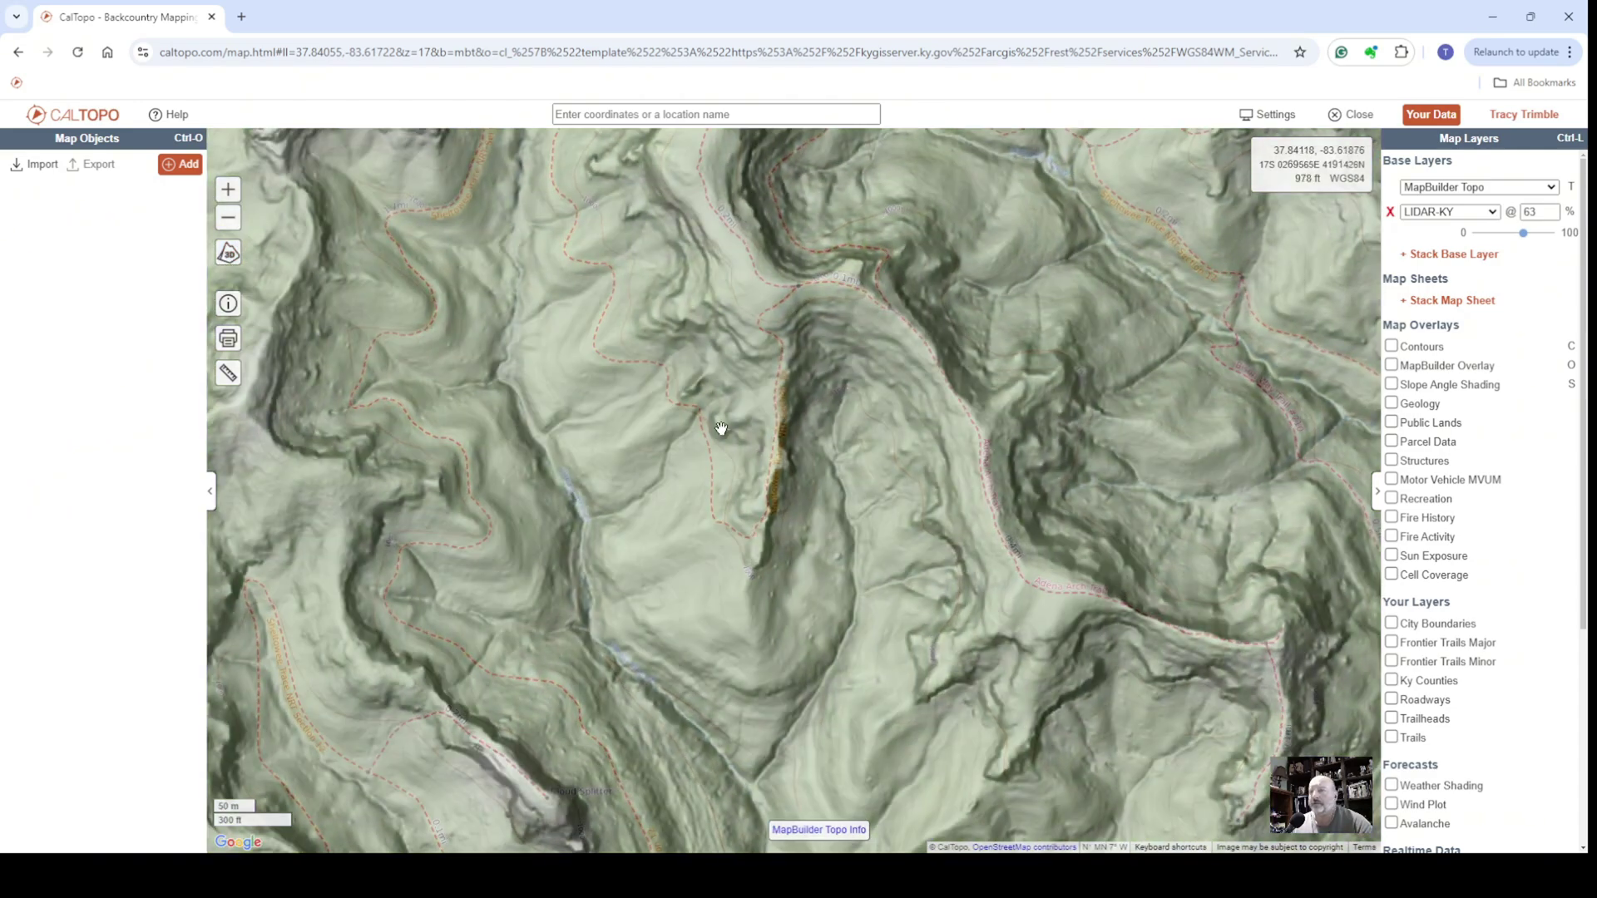
{"action": "scroll", "coordinate": [845, 521], "scroll_direction": "down", "scroll_amount": 2}
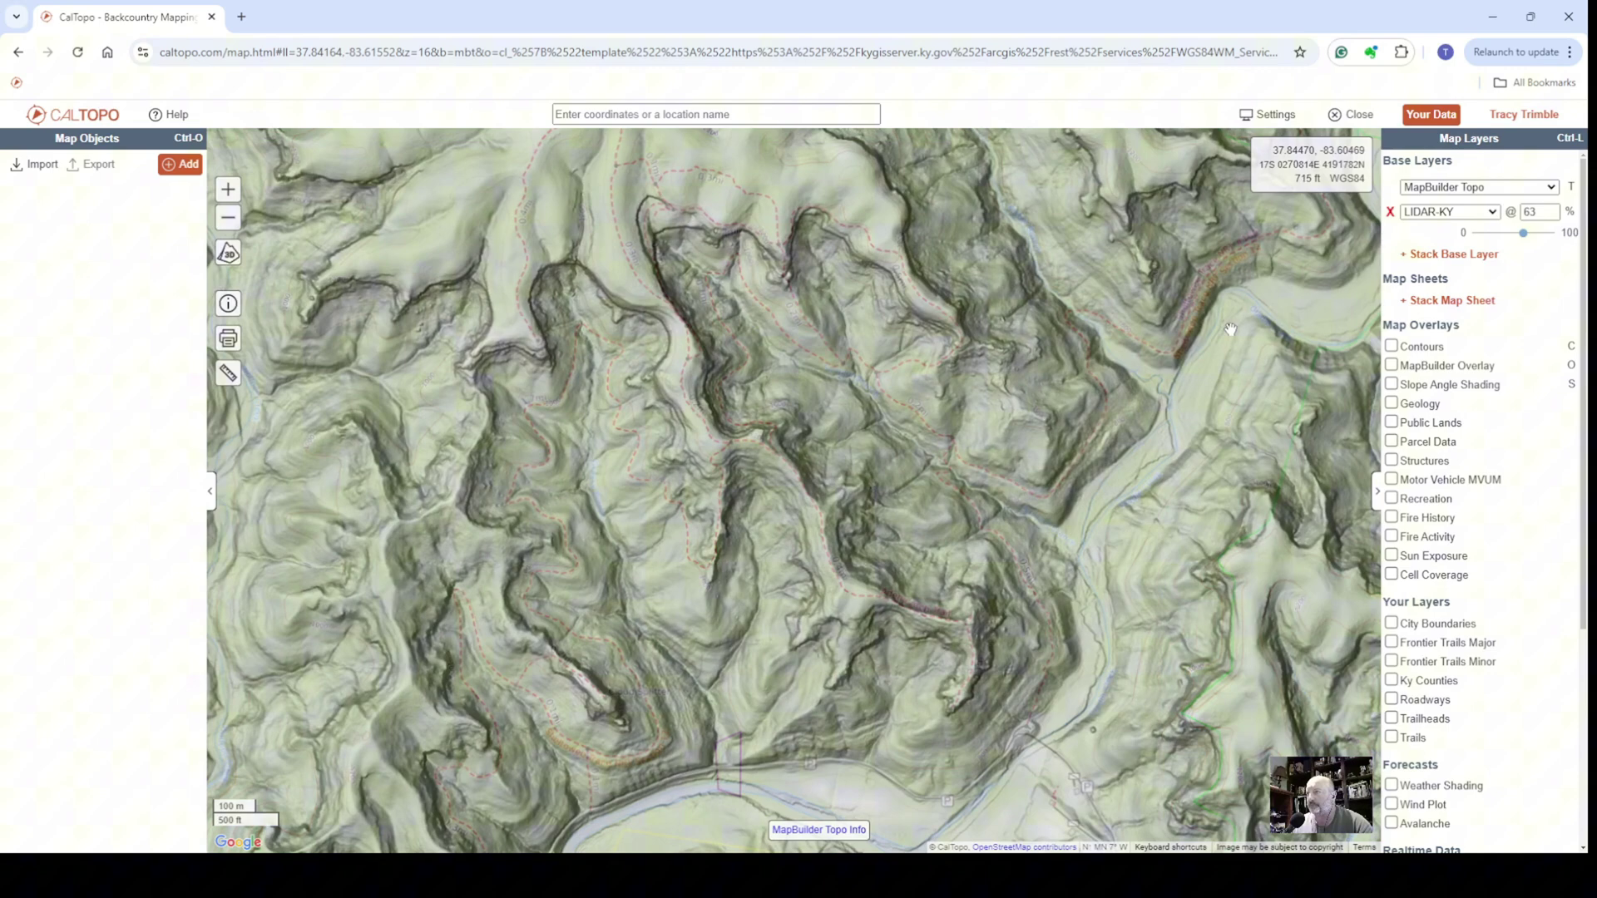
{"action": "mouse_move", "coordinate": [1526, 235]}
{"action": "left_mouse_down"}
{"action": "mouse_move", "coordinate": [1552, 235]}
{"action": "mouse_move", "coordinate": [1480, 234]}
{"action": "mouse_move", "coordinate": [1527, 239]}
{"action": "left_mouse_up"}
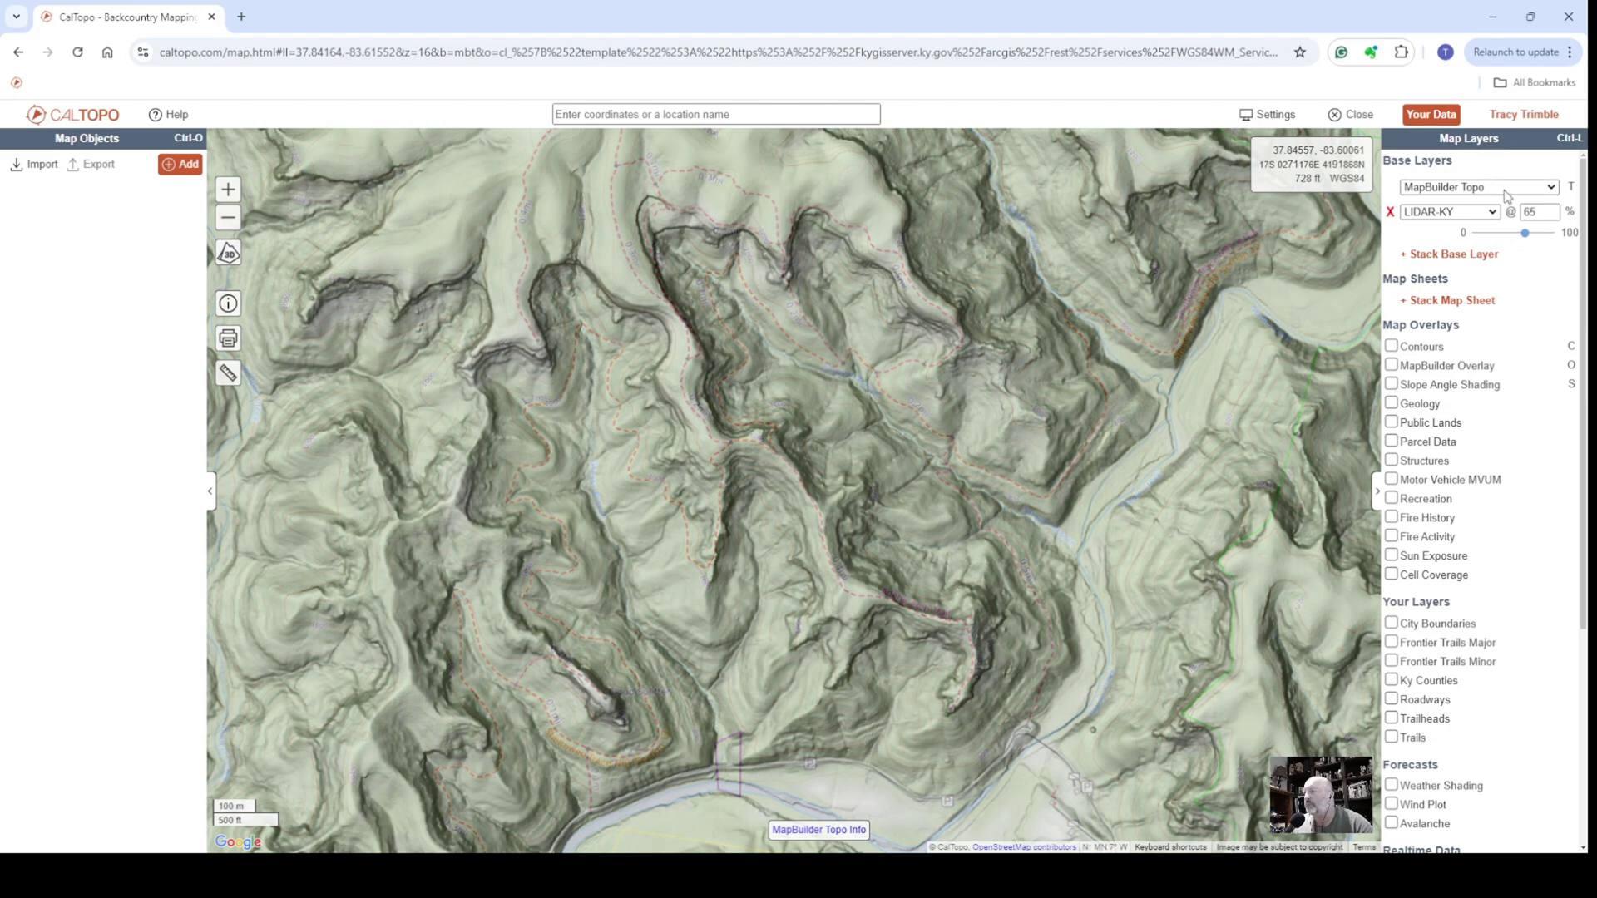
Step: Change the base layer to Forest Service FSTopo 2013 (white) and set the LIDAR-KY opacity to 91%
{"action": "left_click", "coordinate": [1425, 290]}
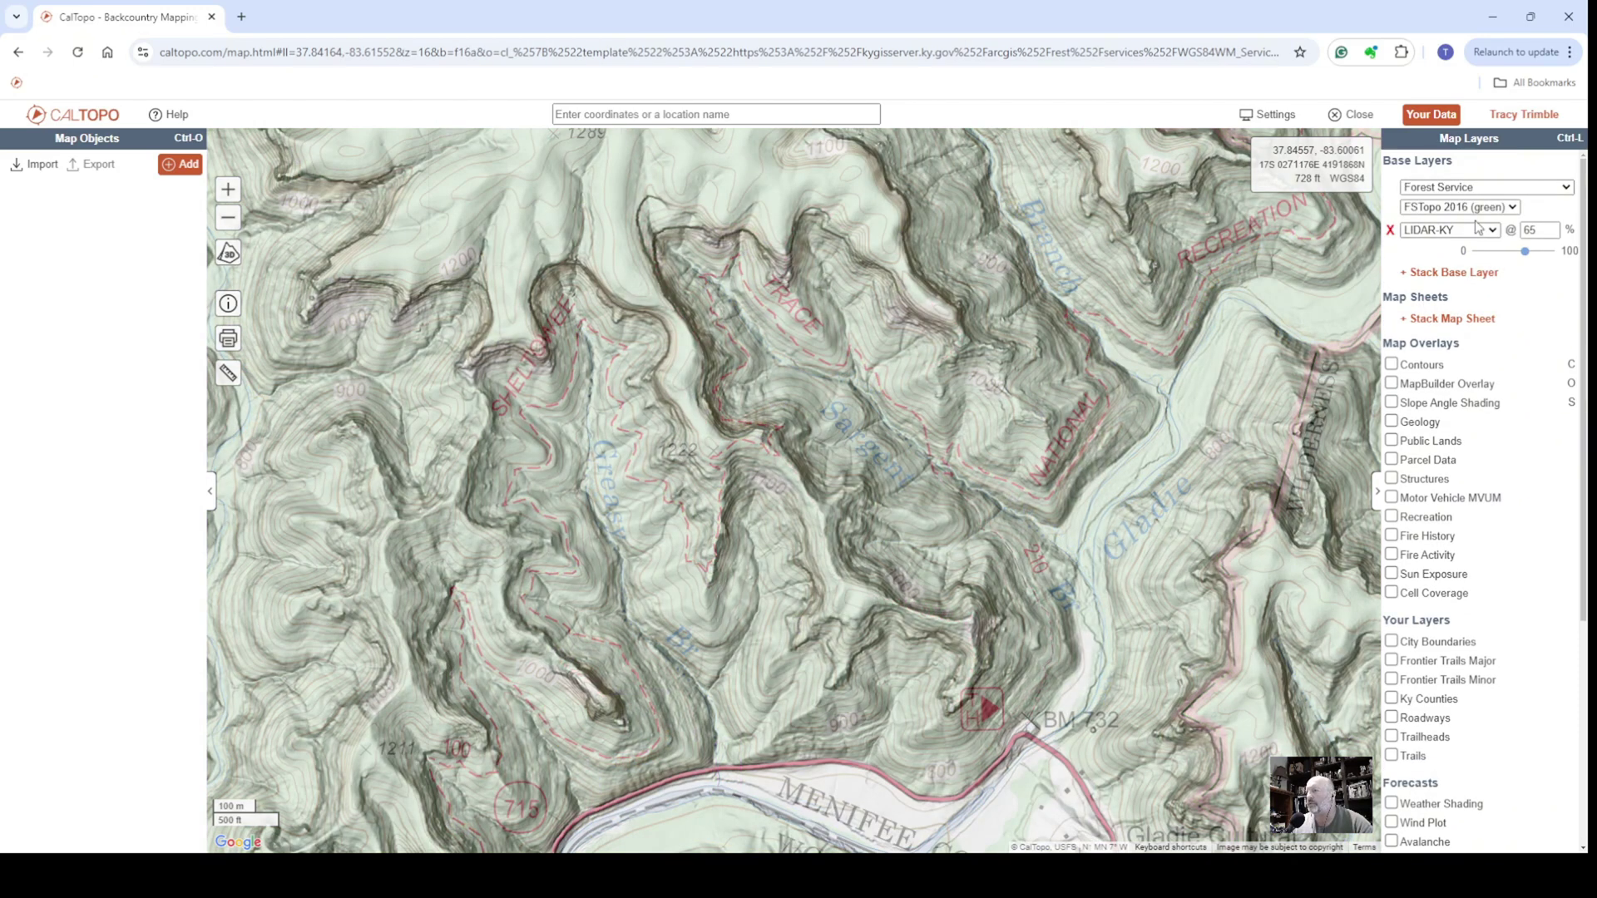
{"action": "left_click", "coordinate": [1471, 264]}
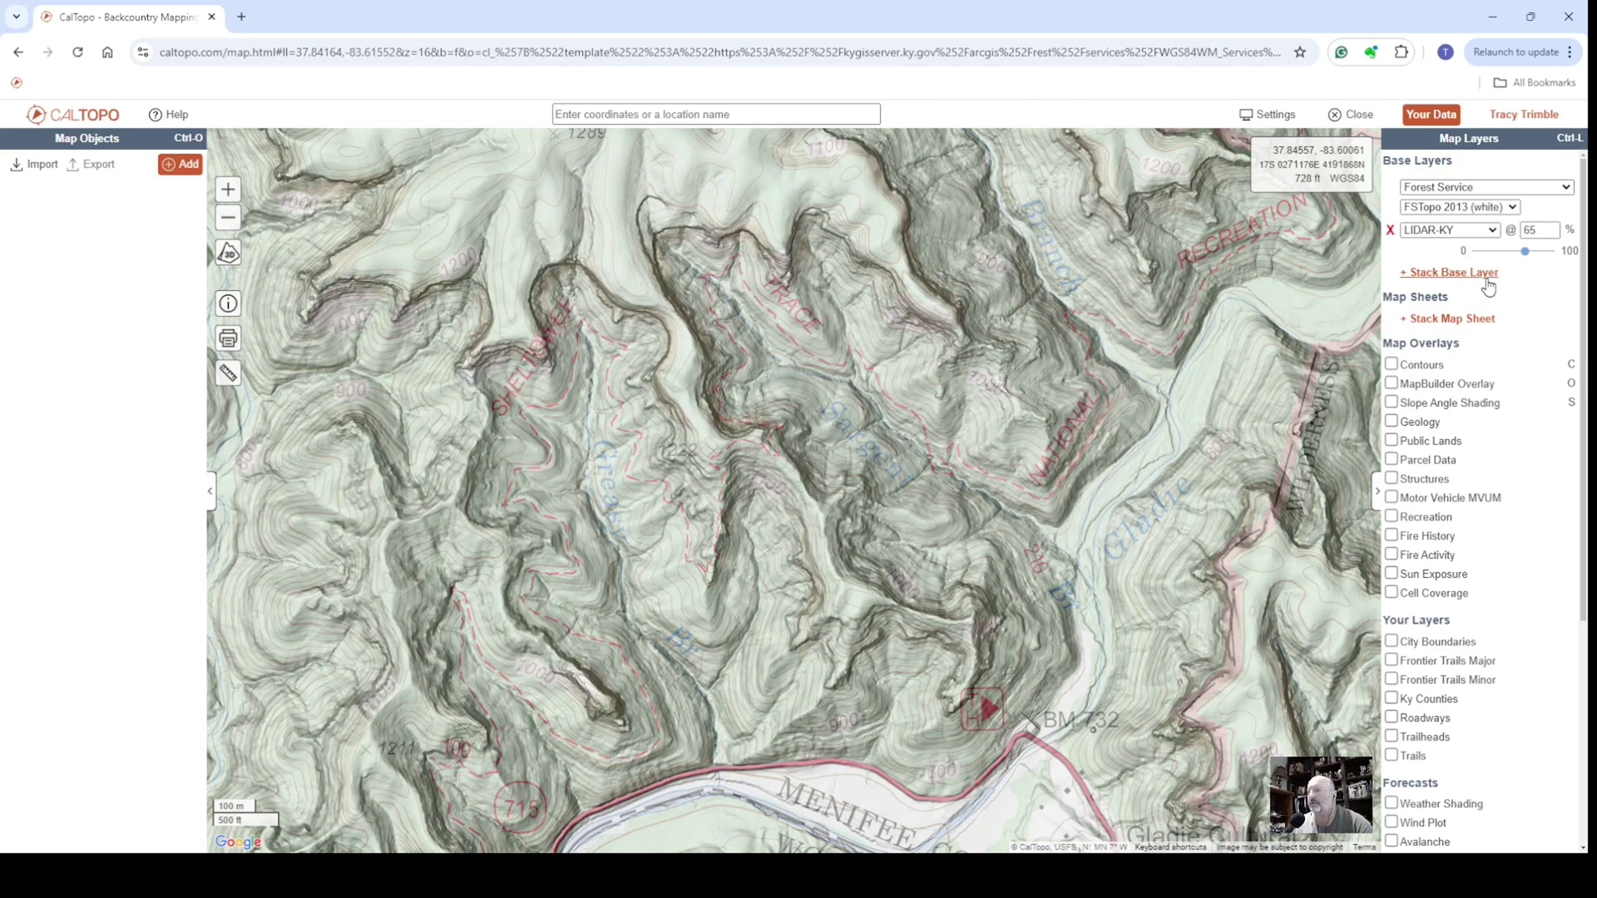
{"action": "left_click_drag", "start_coordinate": [1530, 259], "coordinate": [1544, 258]}
{"action": "left_click_drag", "start_coordinate": [971, 423], "coordinate": [934, 378]}
{"action": "scroll", "coordinate": [871, 382], "scroll_direction": "up", "scroll_amount": 1}
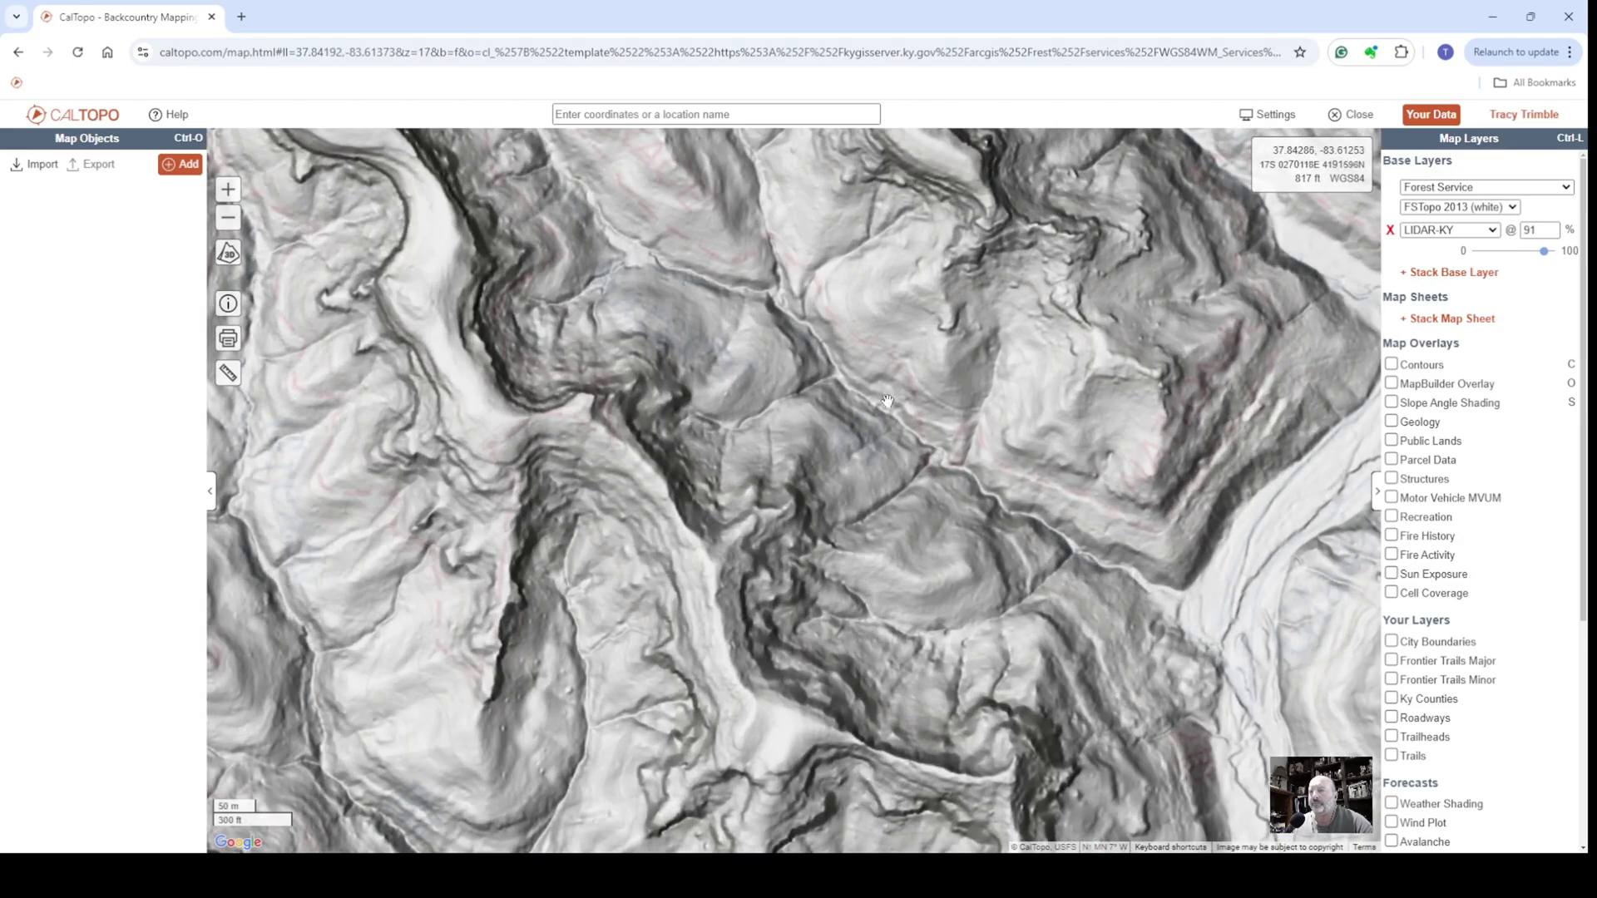
Step: View the Forest Service and LIDAR blend in 3D and set the LIDAR-KY opacity to 49%
{"action": "left_click", "coordinate": [225, 257]}
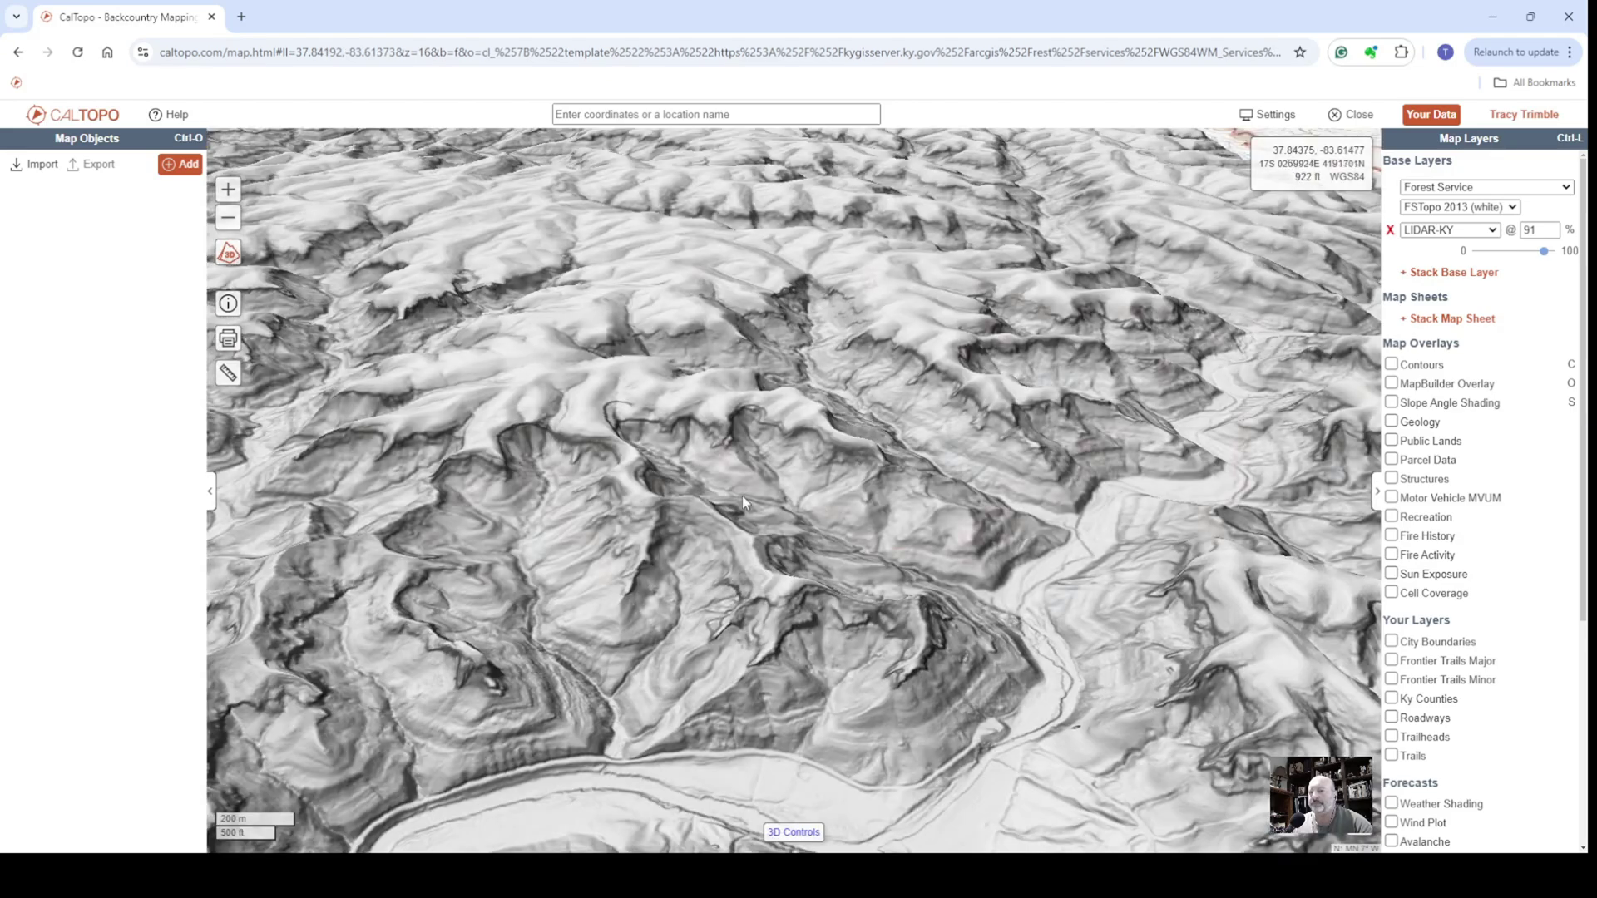
{"action": "scroll", "coordinate": [715, 489], "scroll_direction": "up", "scroll_amount": 3}
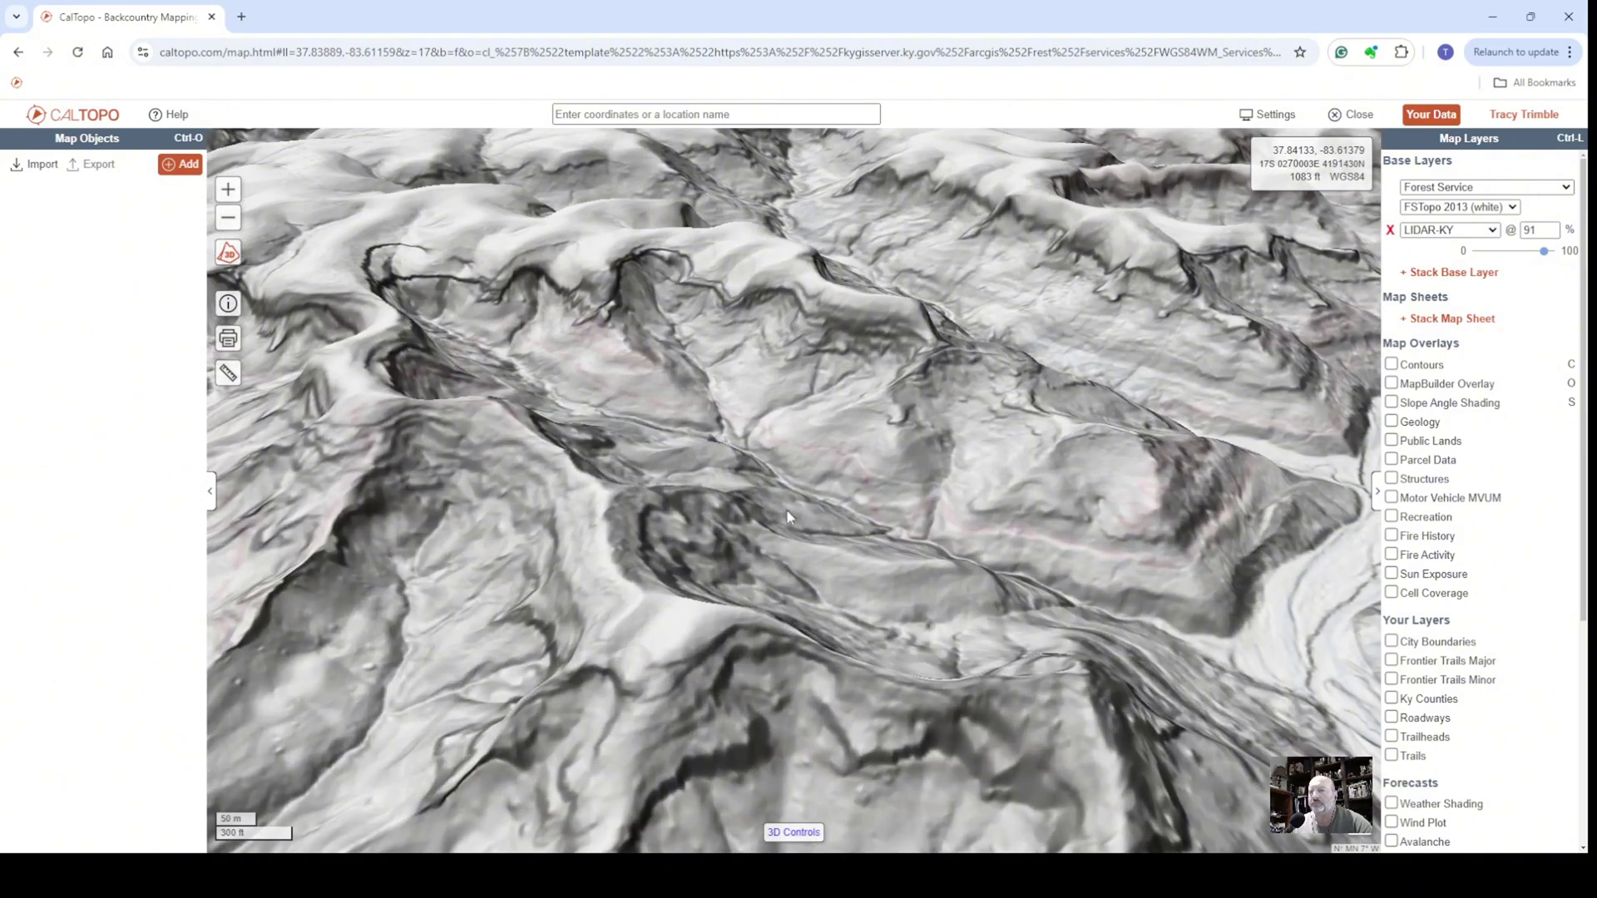
{"action": "right_click_drag", "start_coordinate": [770, 574], "coordinate": [727, 563]}
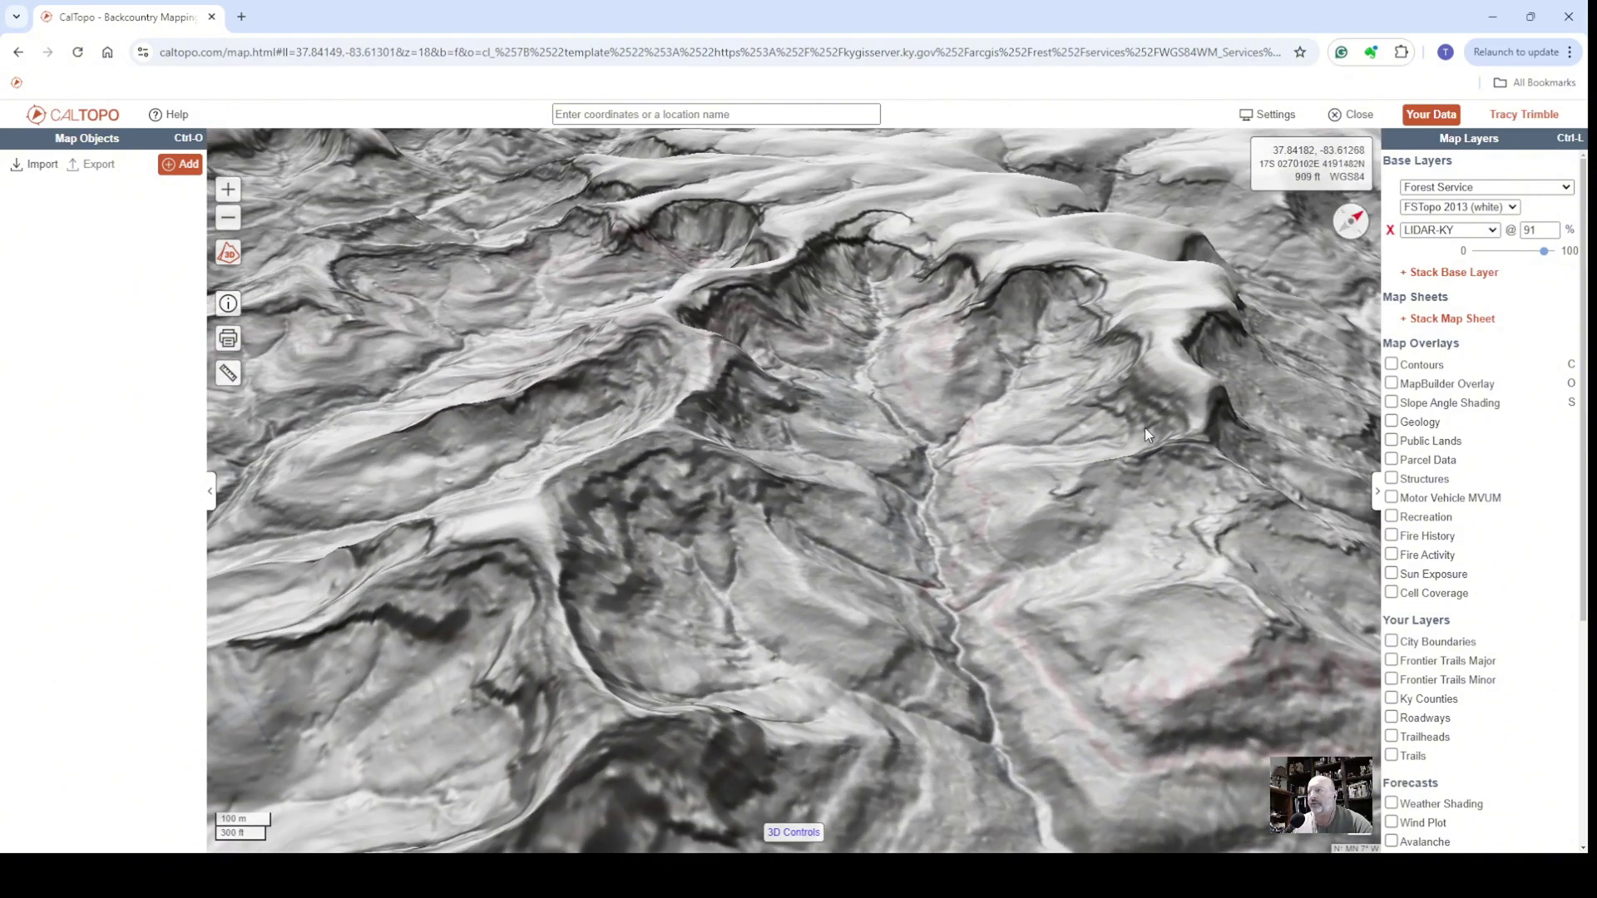
{"action": "left_click_drag", "start_coordinate": [1544, 260], "coordinate": [1512, 255]}
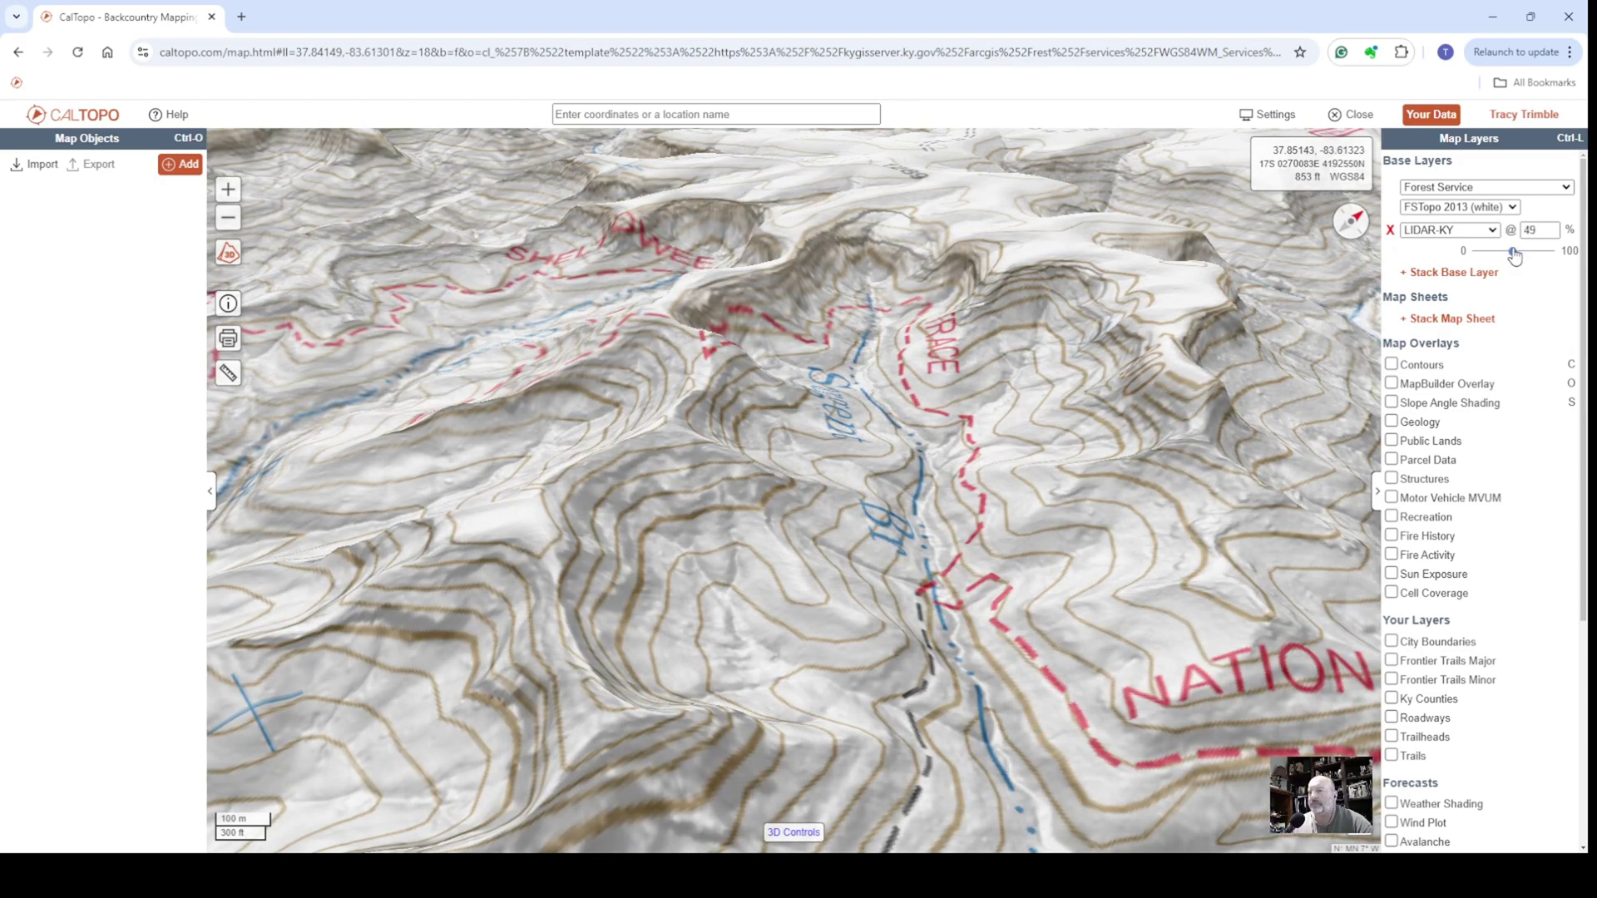
Step: Follow the Sheltowee Trace National Recreation Trail along Gladie Creek in 3D, past Hale Branch and Powell Branch
{"action": "left_click_drag", "start_coordinate": [1173, 566], "coordinate": [710, 389]}
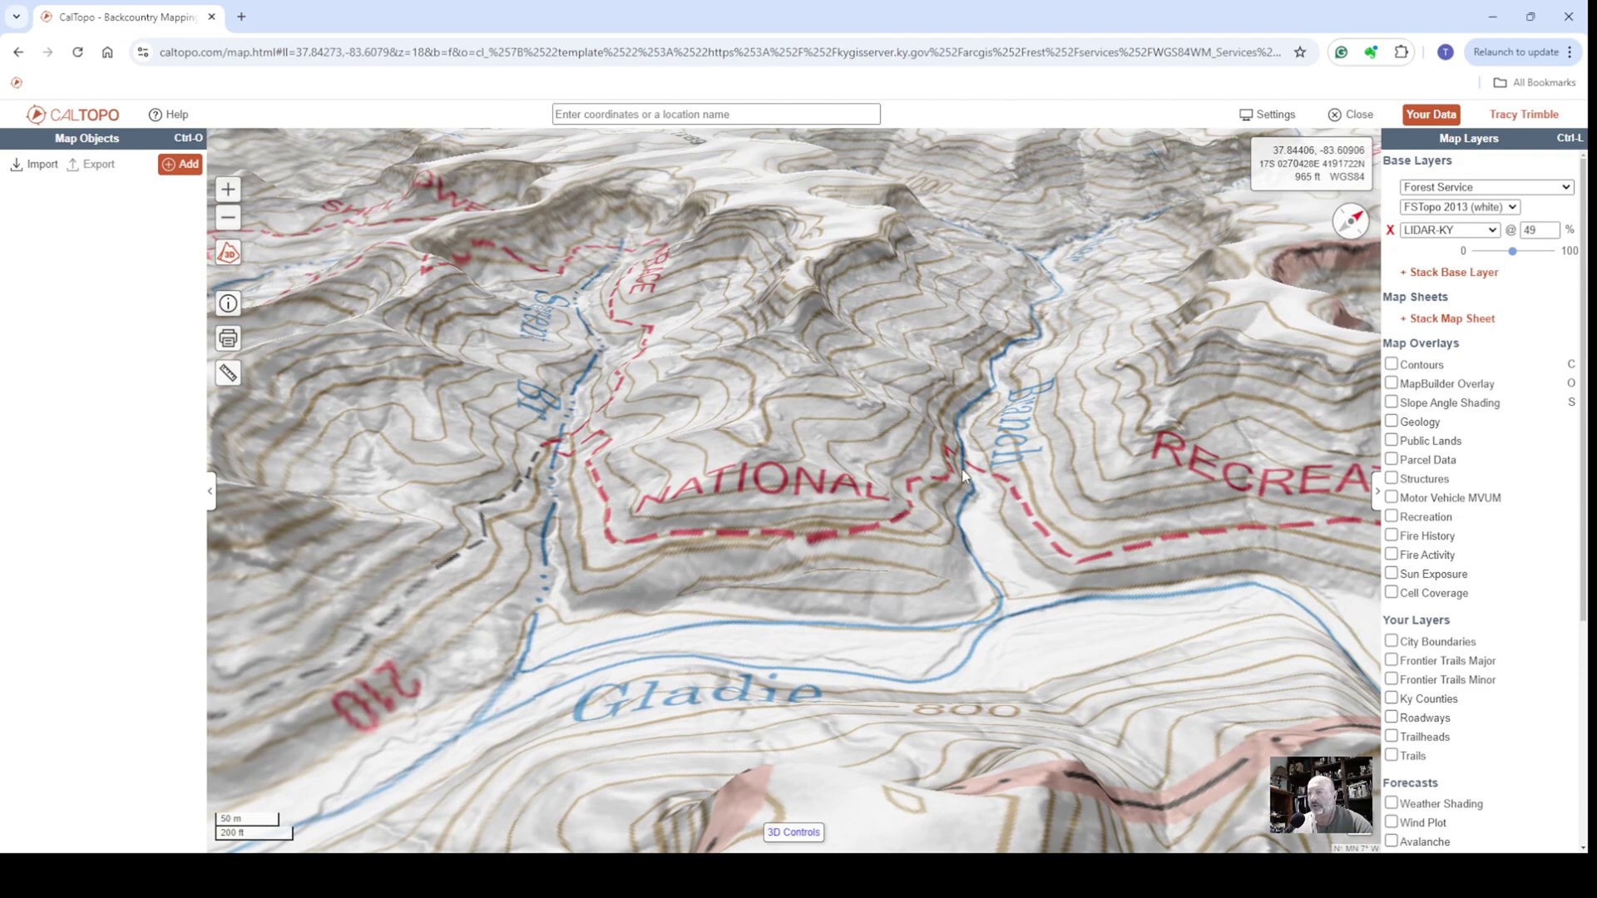
{"action": "mouse_move", "coordinate": [1025, 504]}
{"action": "left_mouse_down"}
{"action": "mouse_move", "coordinate": [609, 449]}
{"action": "mouse_move", "coordinate": [391, 469]}
{"action": "left_mouse_up"}
{"action": "left_click_drag", "start_coordinate": [631, 512], "coordinate": [408, 541]}
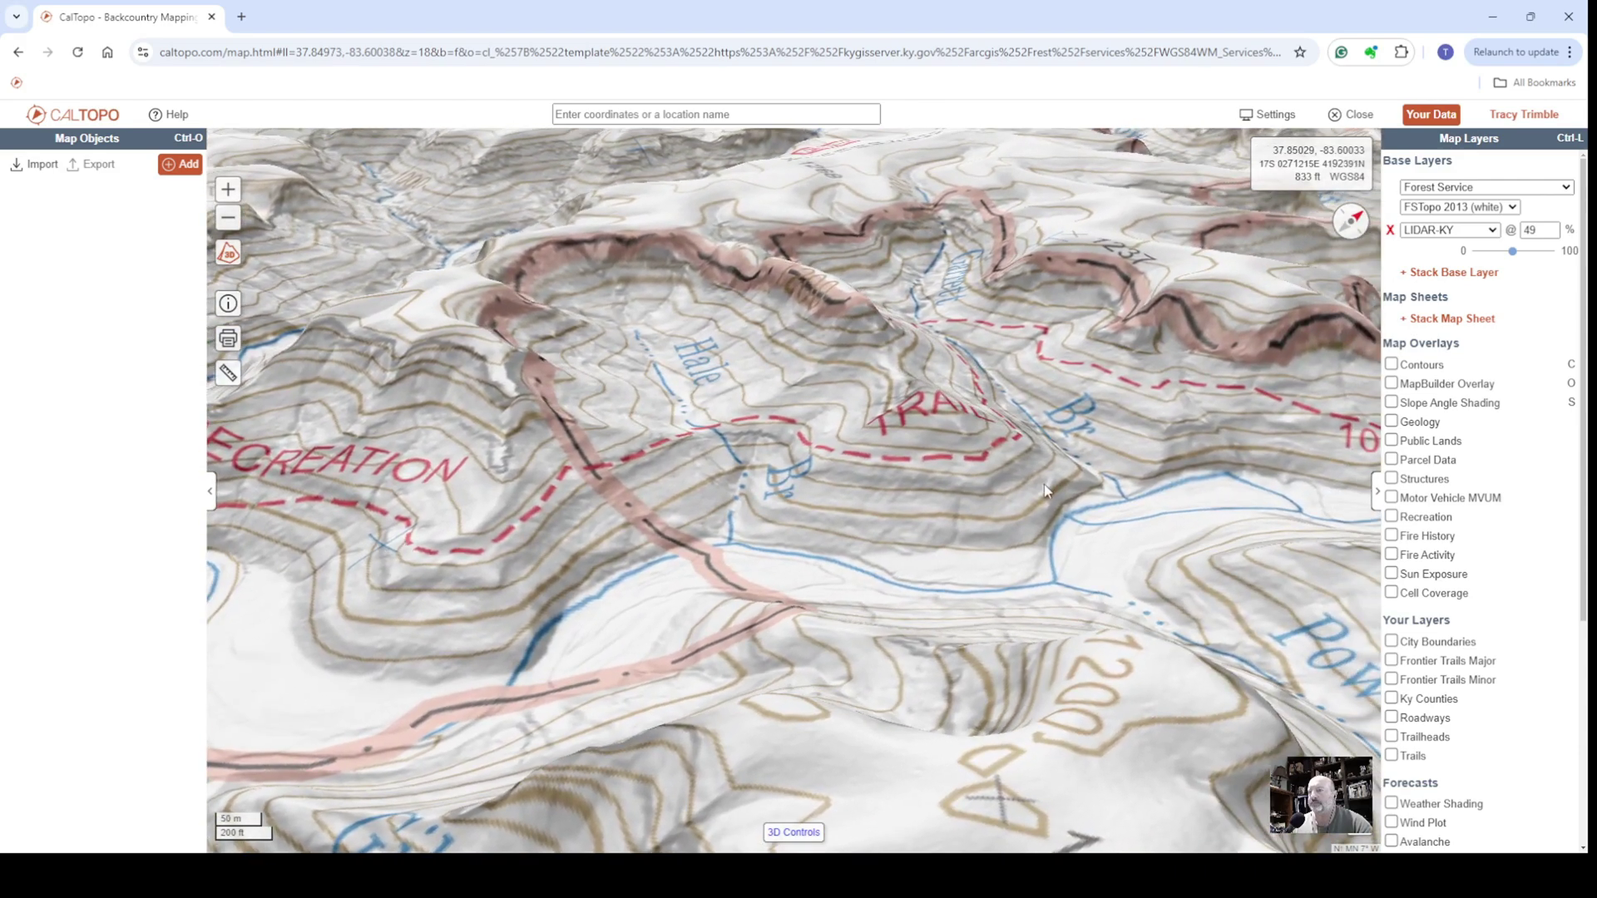
{"action": "left_click_drag", "start_coordinate": [1044, 484], "coordinate": [649, 512]}
{"action": "left_click_drag", "start_coordinate": [1004, 496], "coordinate": [716, 519]}
{"action": "mouse_move", "coordinate": [1022, 467]}
{"action": "left_mouse_down"}
{"action": "mouse_move", "coordinate": [847, 494]}
{"action": "mouse_move", "coordinate": [897, 561]}
{"action": "left_mouse_up"}
{"action": "left_click_drag", "start_coordinate": [887, 481], "coordinate": [1026, 484]}
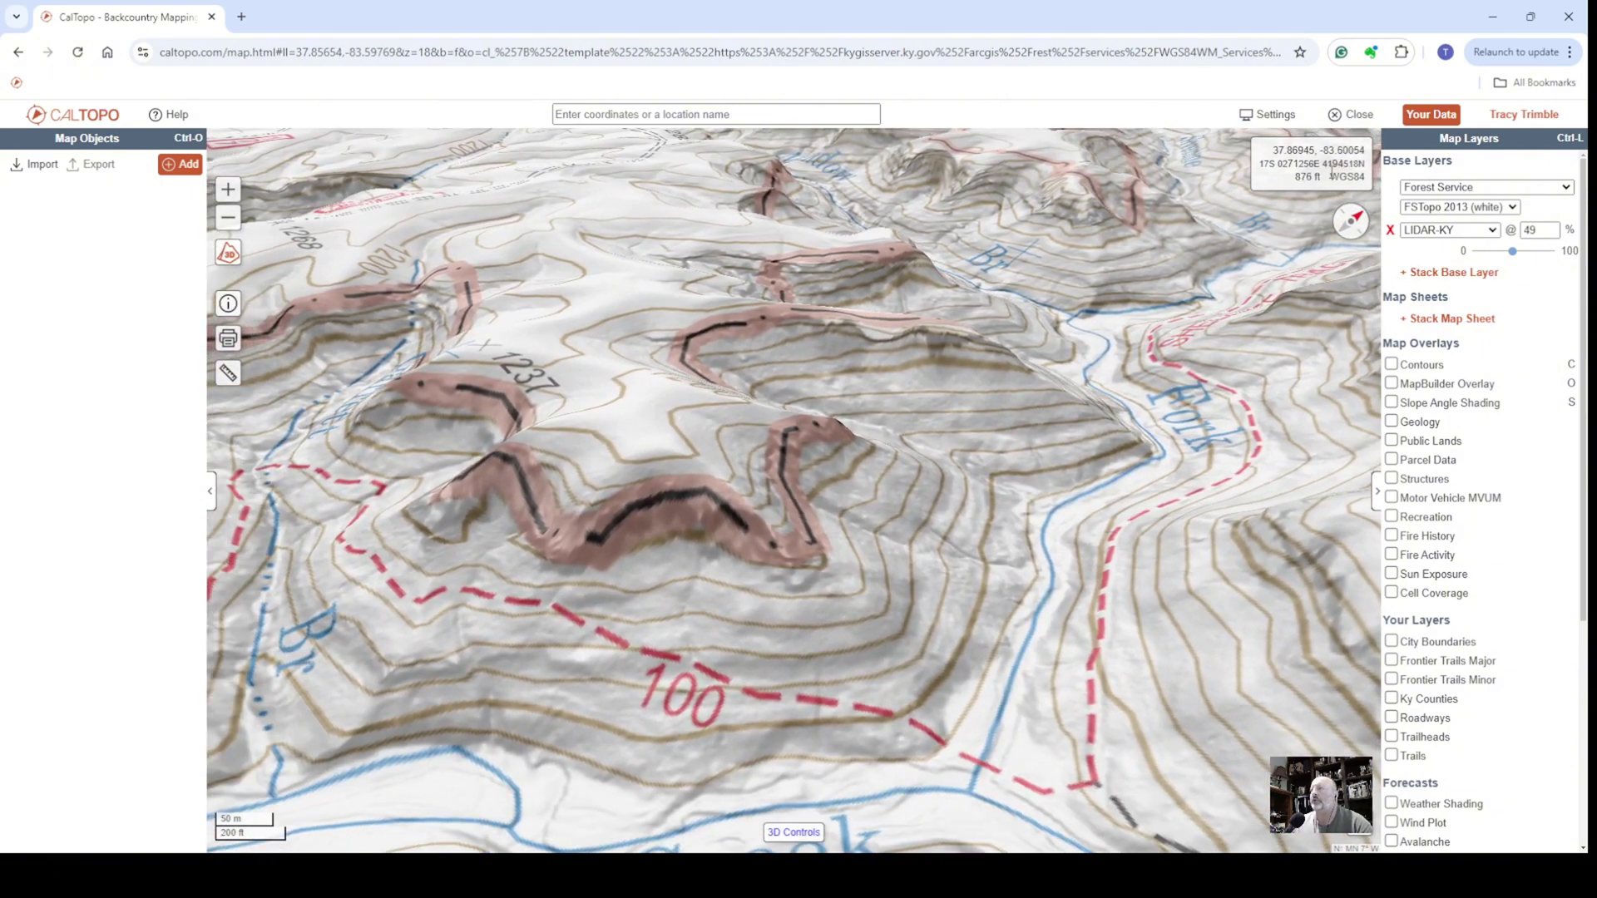
Step: Close the current map and open the saved Red River Gorge map from the account's data
{"action": "left_click", "coordinate": [1338, 115]}
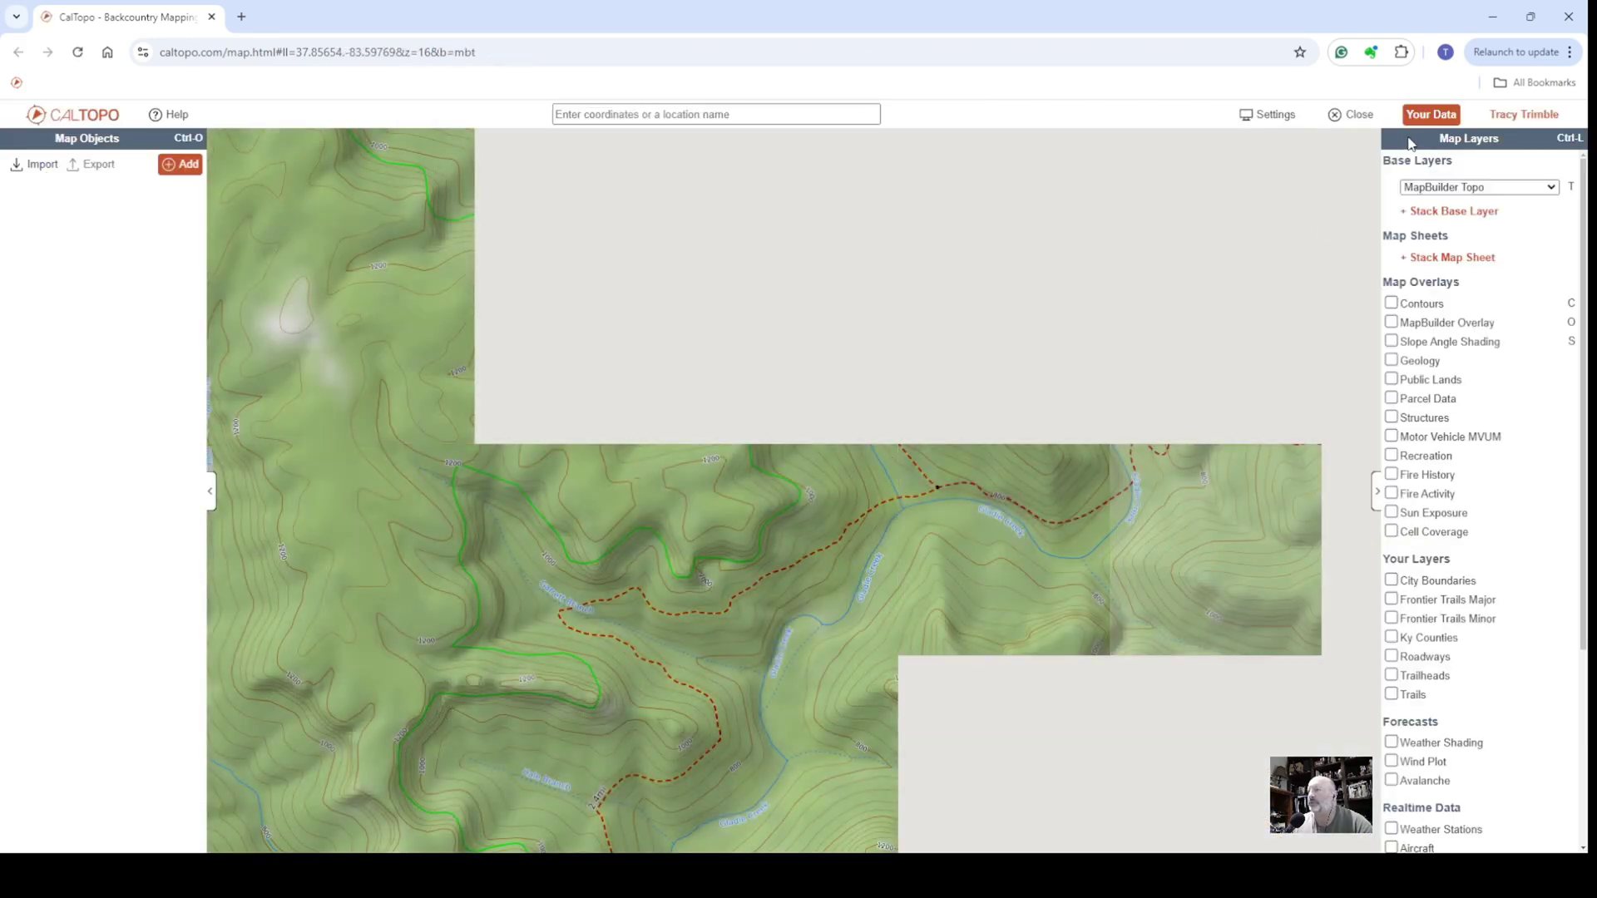
{"action": "left_click", "coordinate": [1420, 118]}
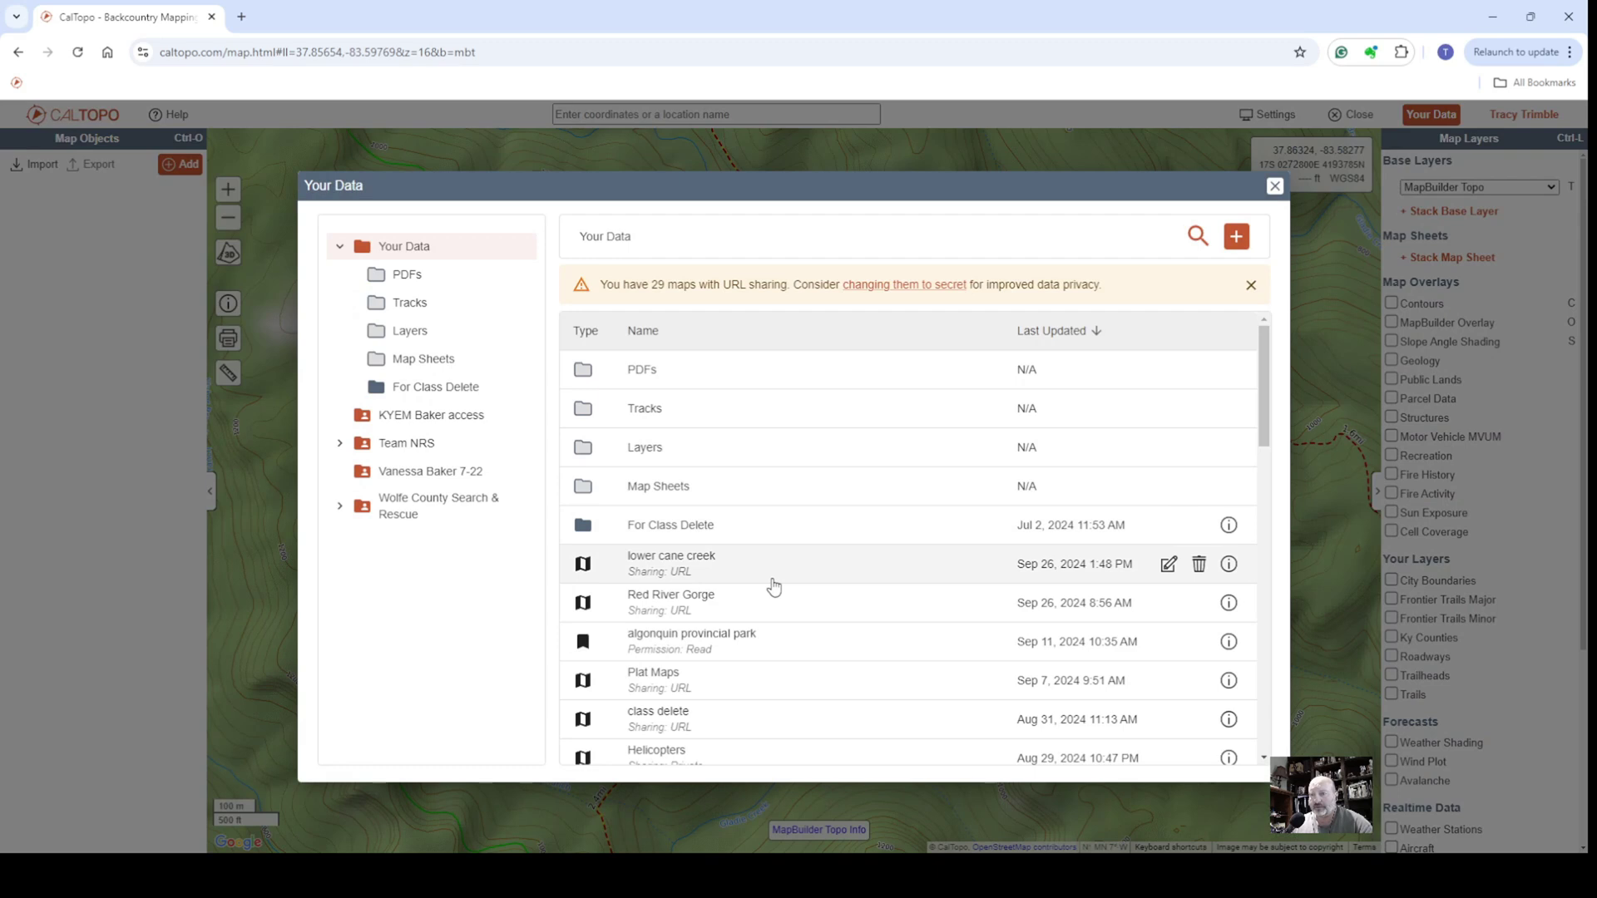
{"action": "scroll", "coordinate": [775, 565], "scroll_direction": "down", "scroll_amount": 3}
{"action": "scroll", "coordinate": [775, 584], "scroll_direction": "down", "scroll_amount": 2}
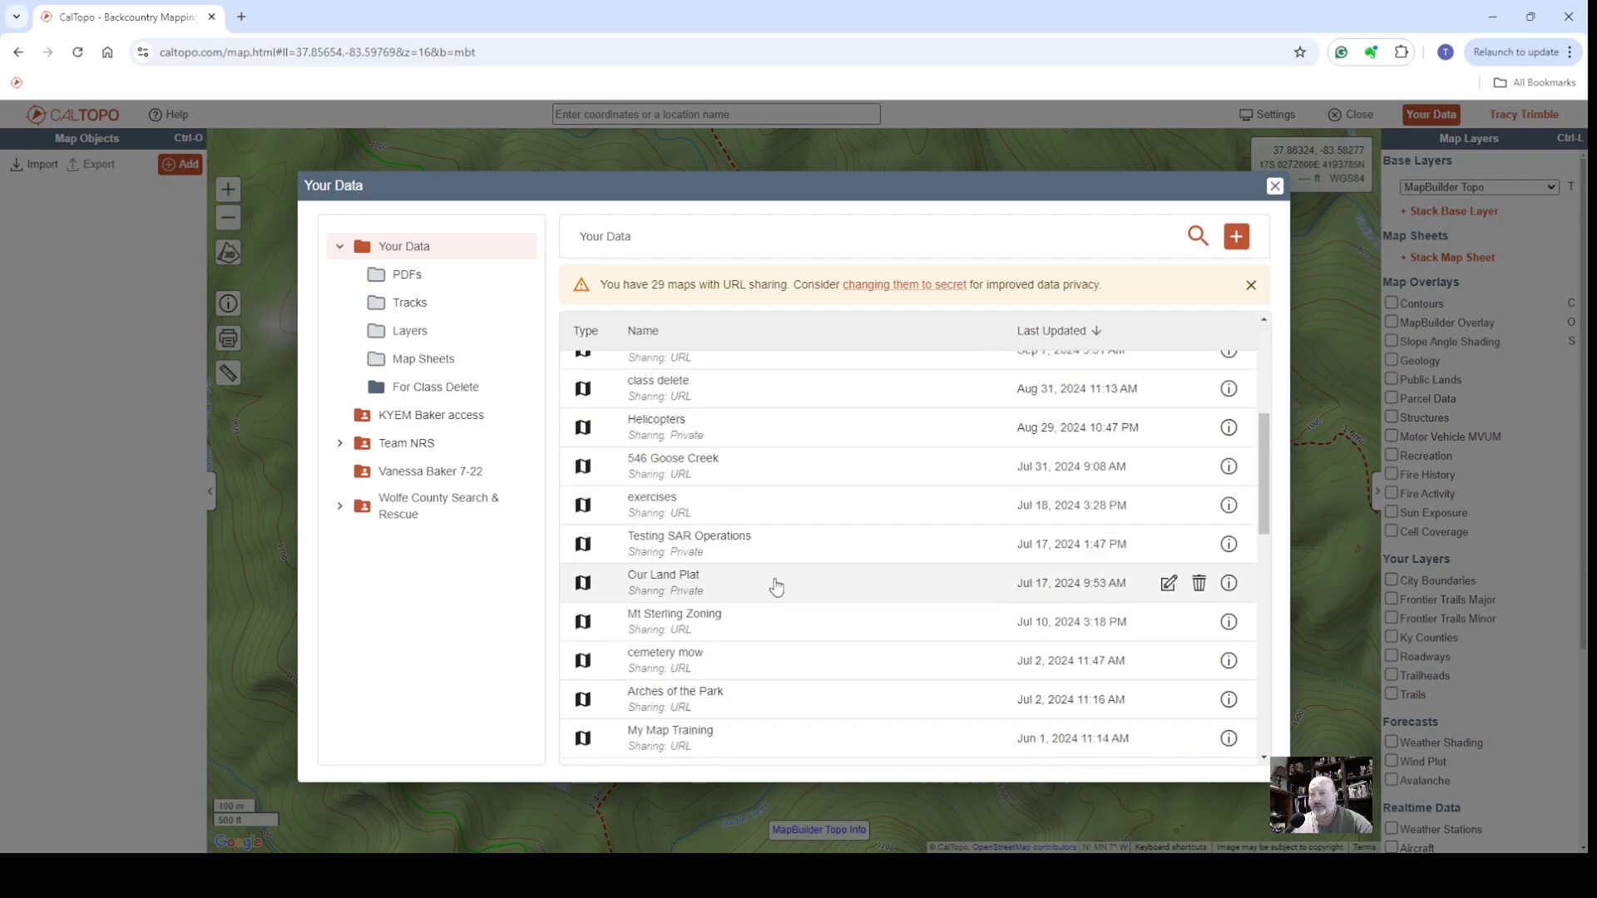
{"action": "scroll", "coordinate": [775, 586], "scroll_direction": "up", "scroll_amount": 5}
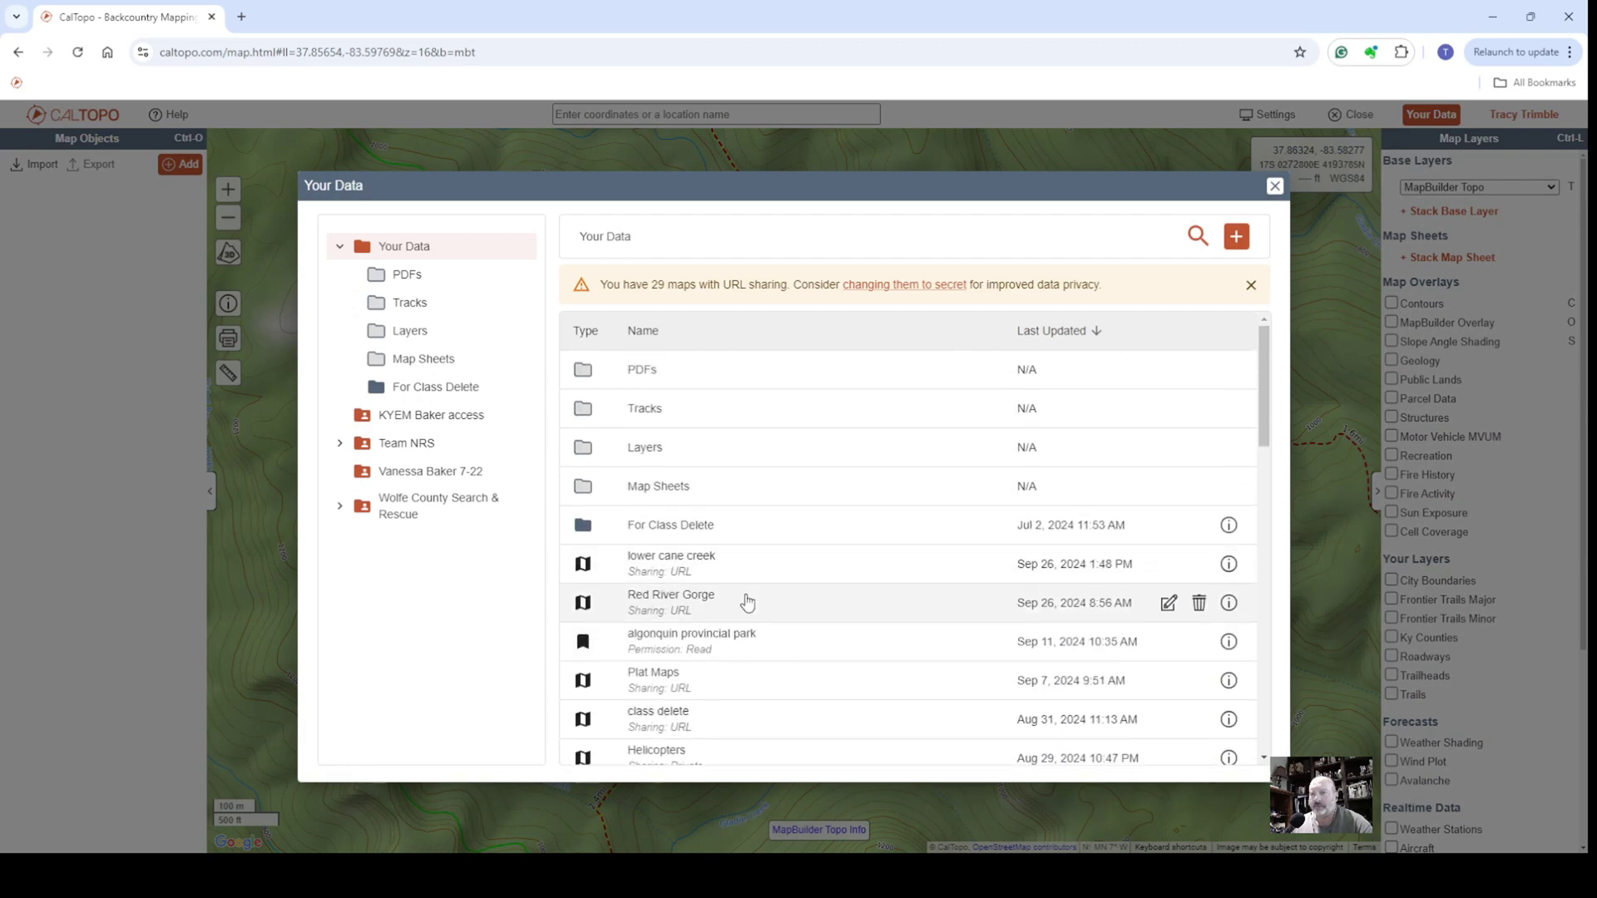
{"action": "left_click", "coordinate": [713, 609]}
{"action": "left_click", "coordinate": [715, 613]}
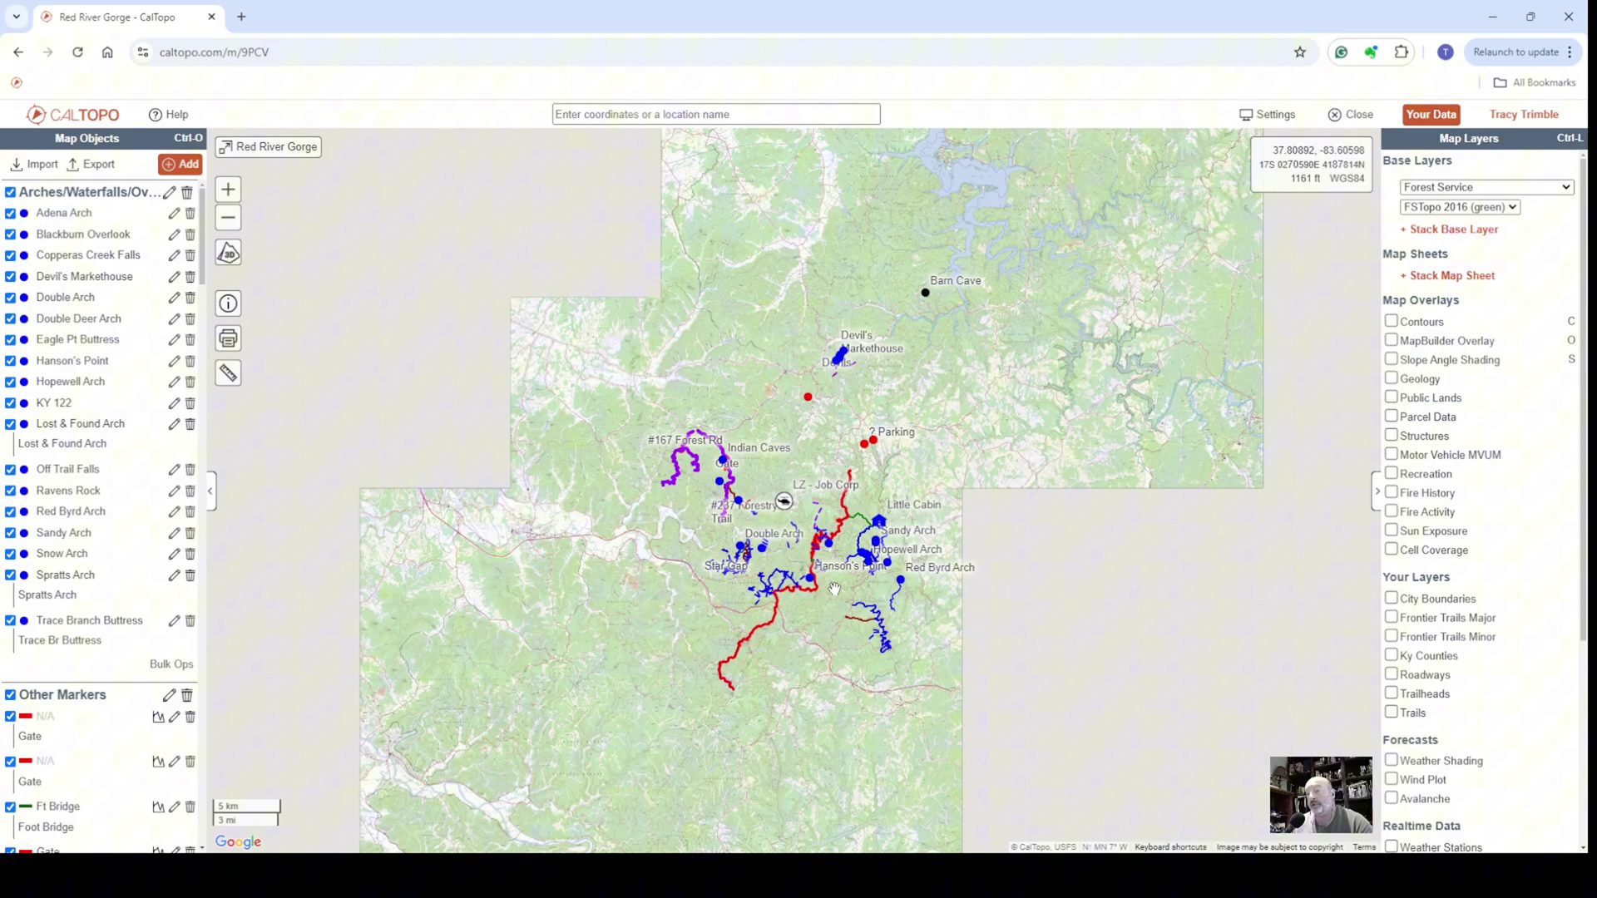
Step: Examine the mapped trails and markers around Adena Arch and the Sheltowee Trace in 2D
{"action": "scroll", "coordinate": [834, 589], "scroll_direction": "up", "scroll_amount": 3}
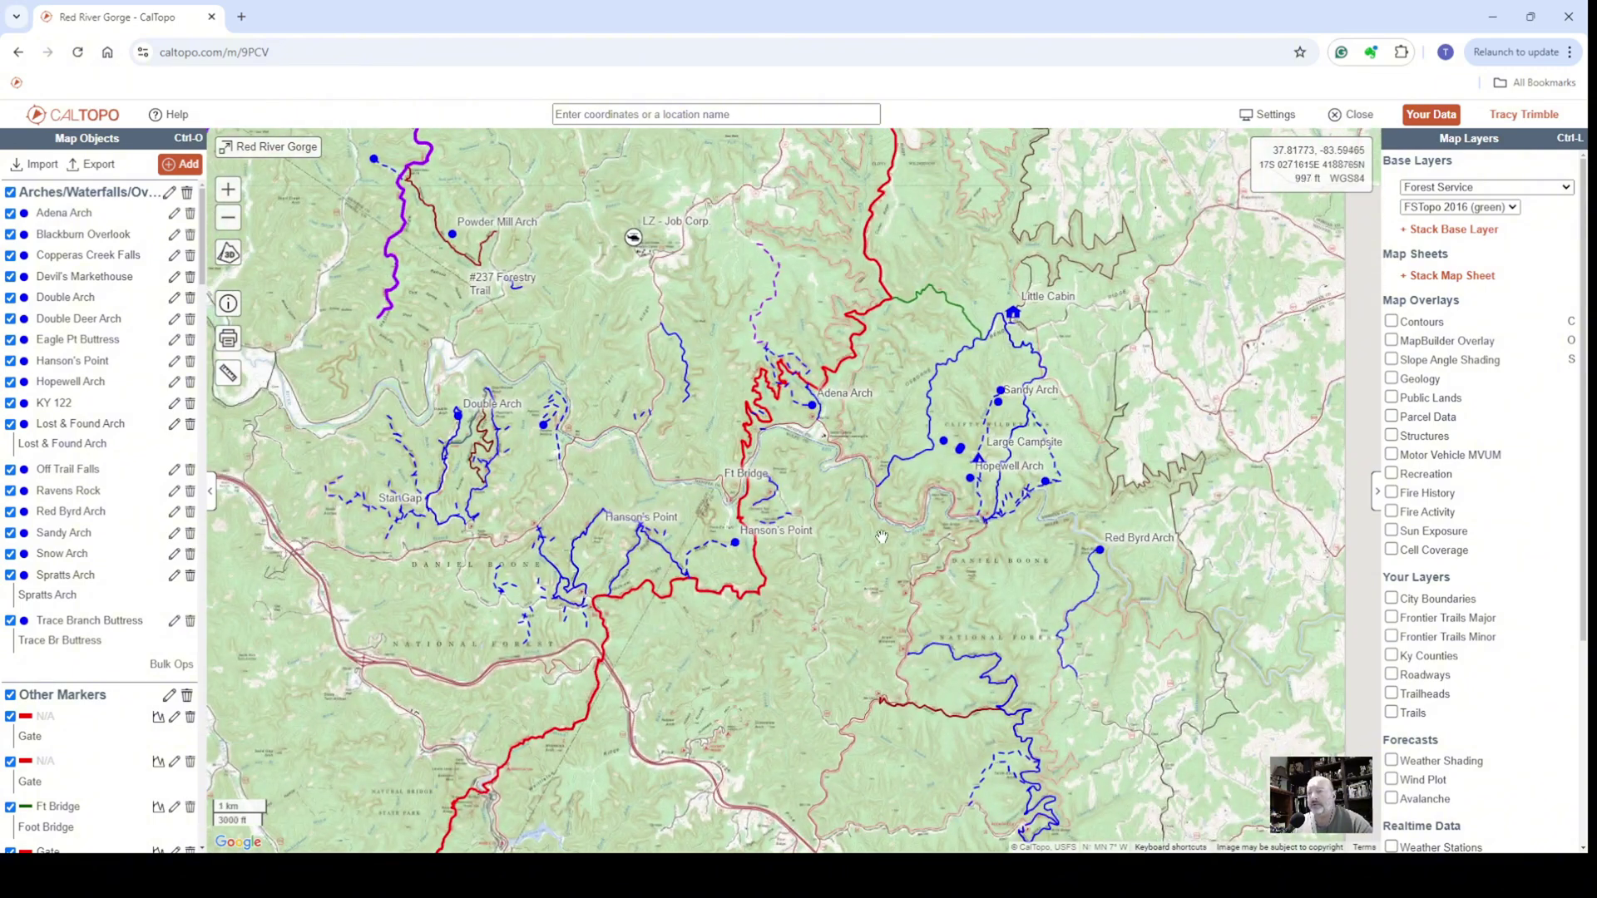
{"action": "left_click_drag", "start_coordinate": [953, 503], "coordinate": [830, 505]}
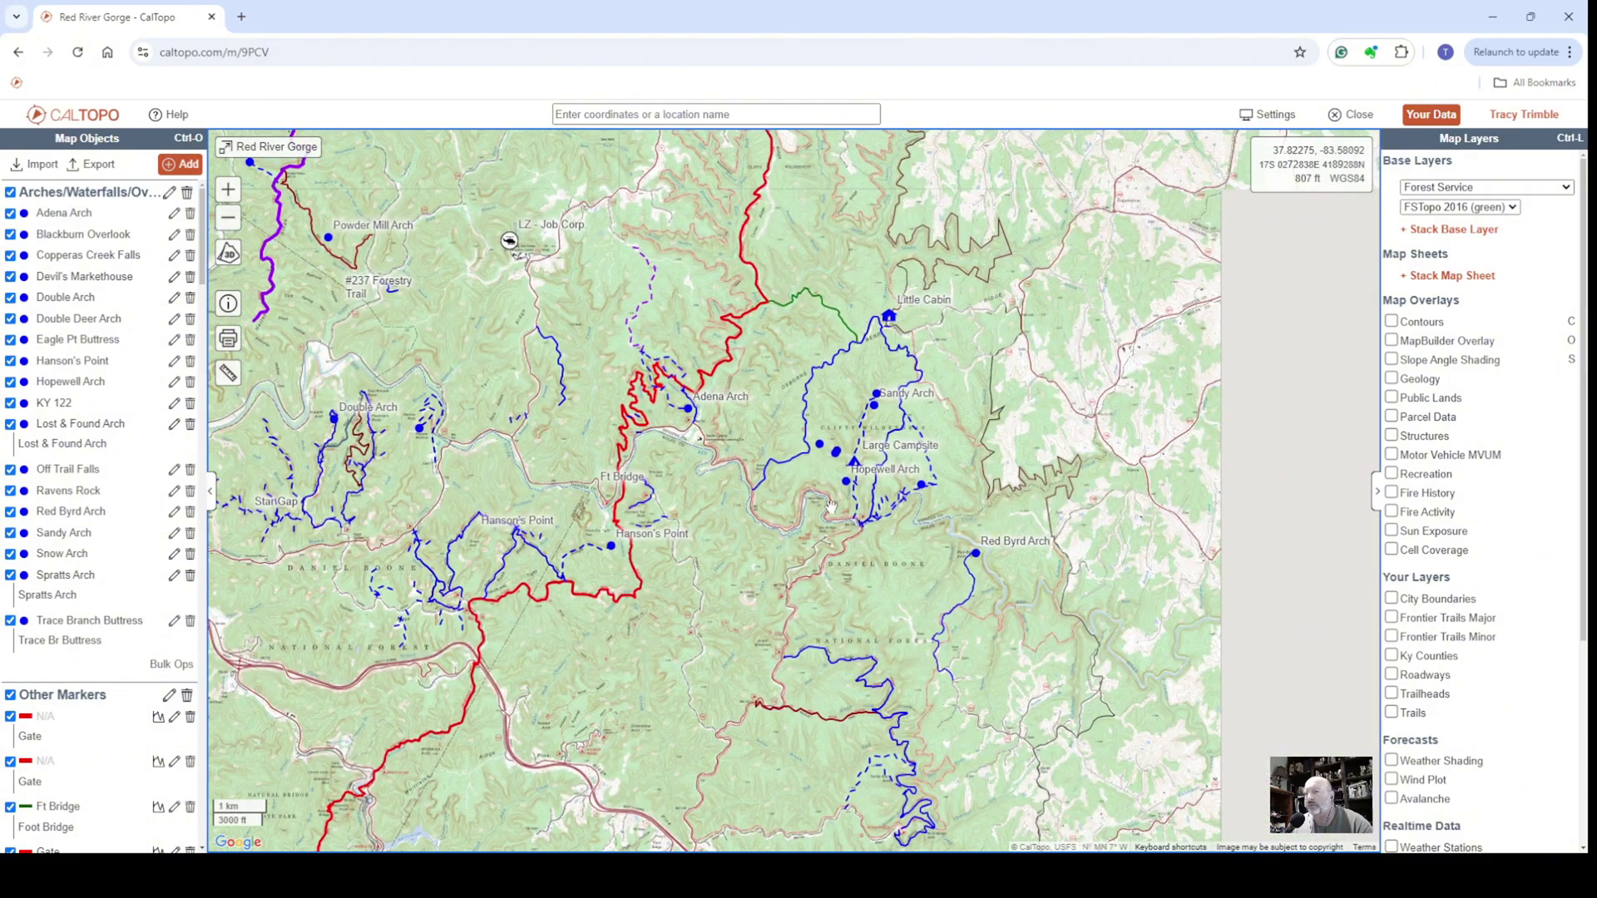
{"action": "scroll", "coordinate": [830, 505], "scroll_direction": "up", "scroll_amount": 1}
{"action": "left_click_drag", "start_coordinate": [559, 387], "coordinate": [756, 499]}
{"action": "scroll", "coordinate": [707, 428], "scroll_direction": "up", "scroll_amount": 2}
{"action": "scroll", "coordinate": [707, 428], "scroll_direction": "down", "scroll_amount": 2}
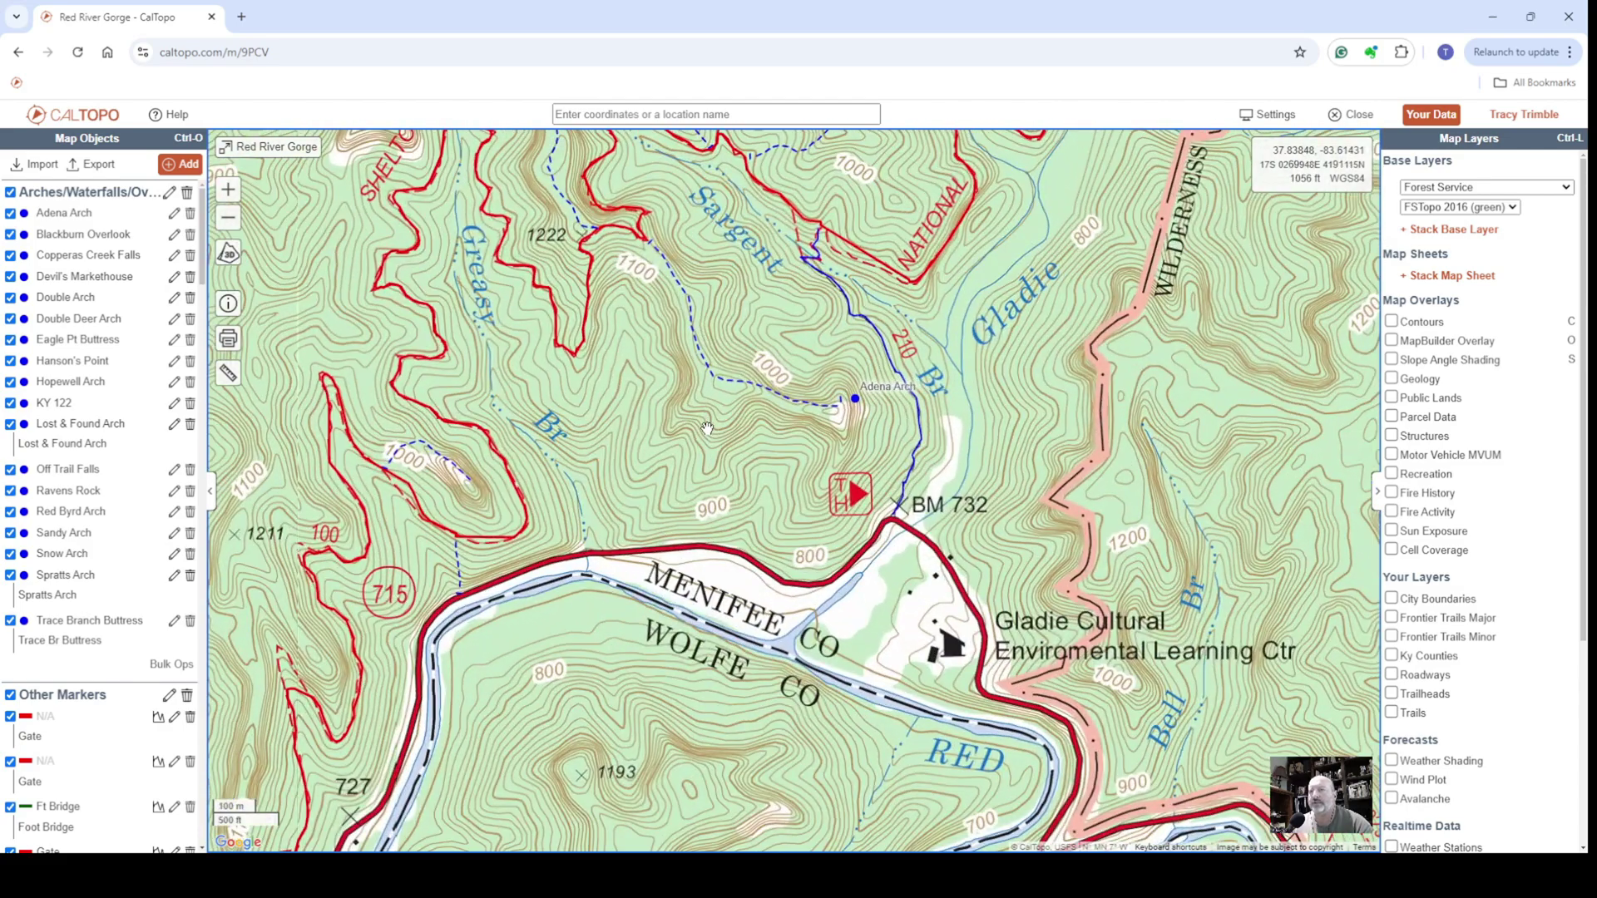
{"action": "left_click_drag", "start_coordinate": [715, 453], "coordinate": [650, 507]}
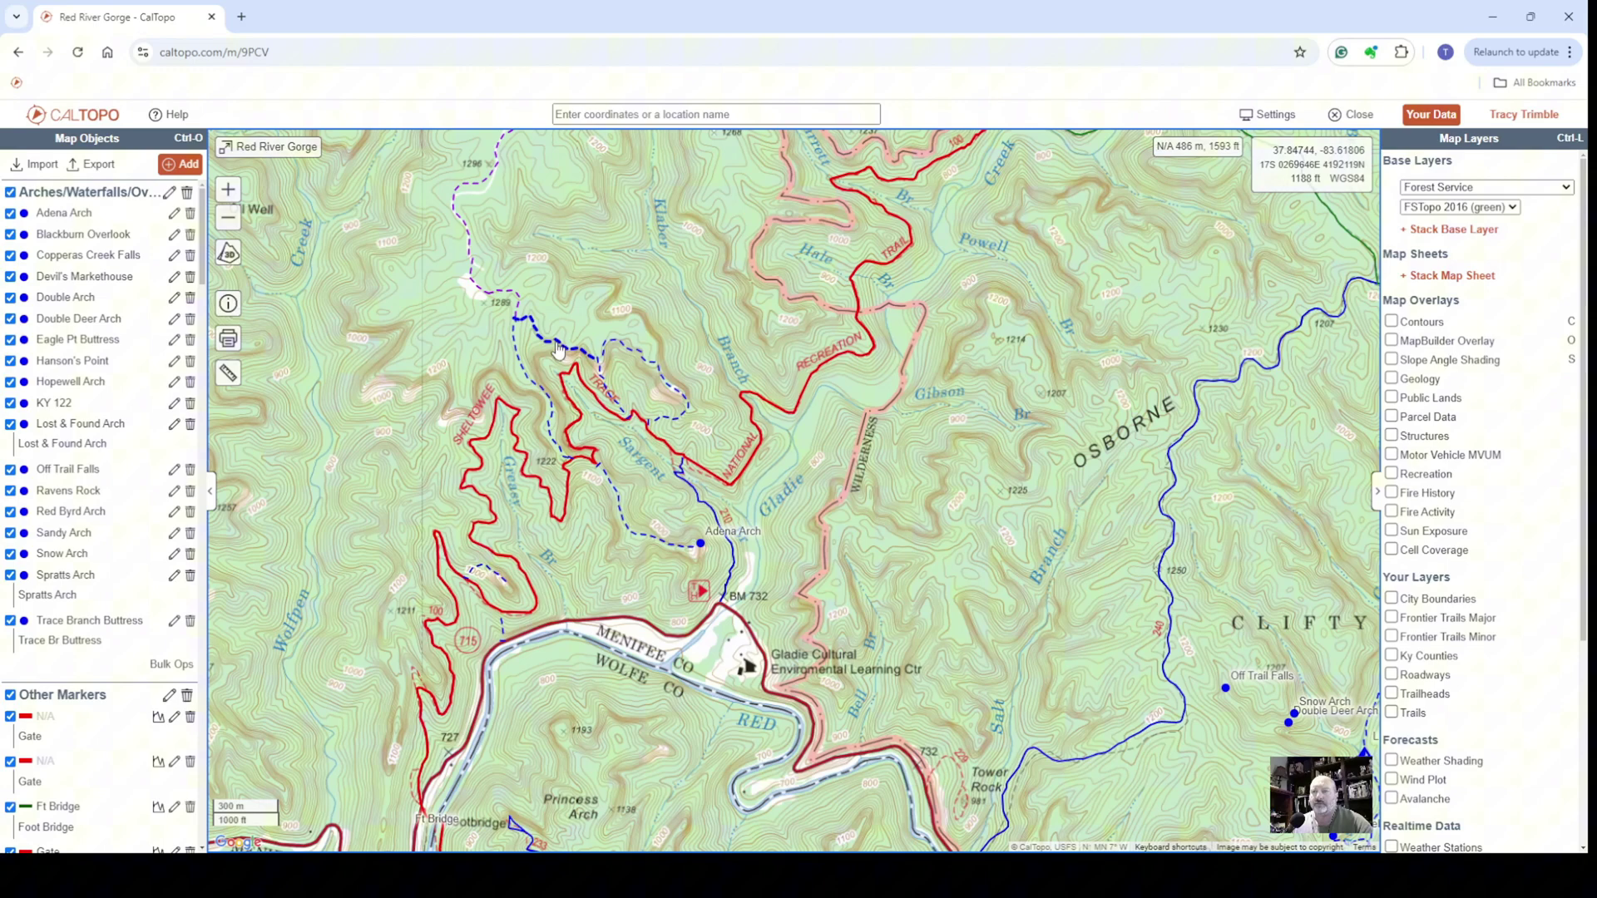
{"action": "left_click_drag", "start_coordinate": [613, 424], "coordinate": [713, 405]}
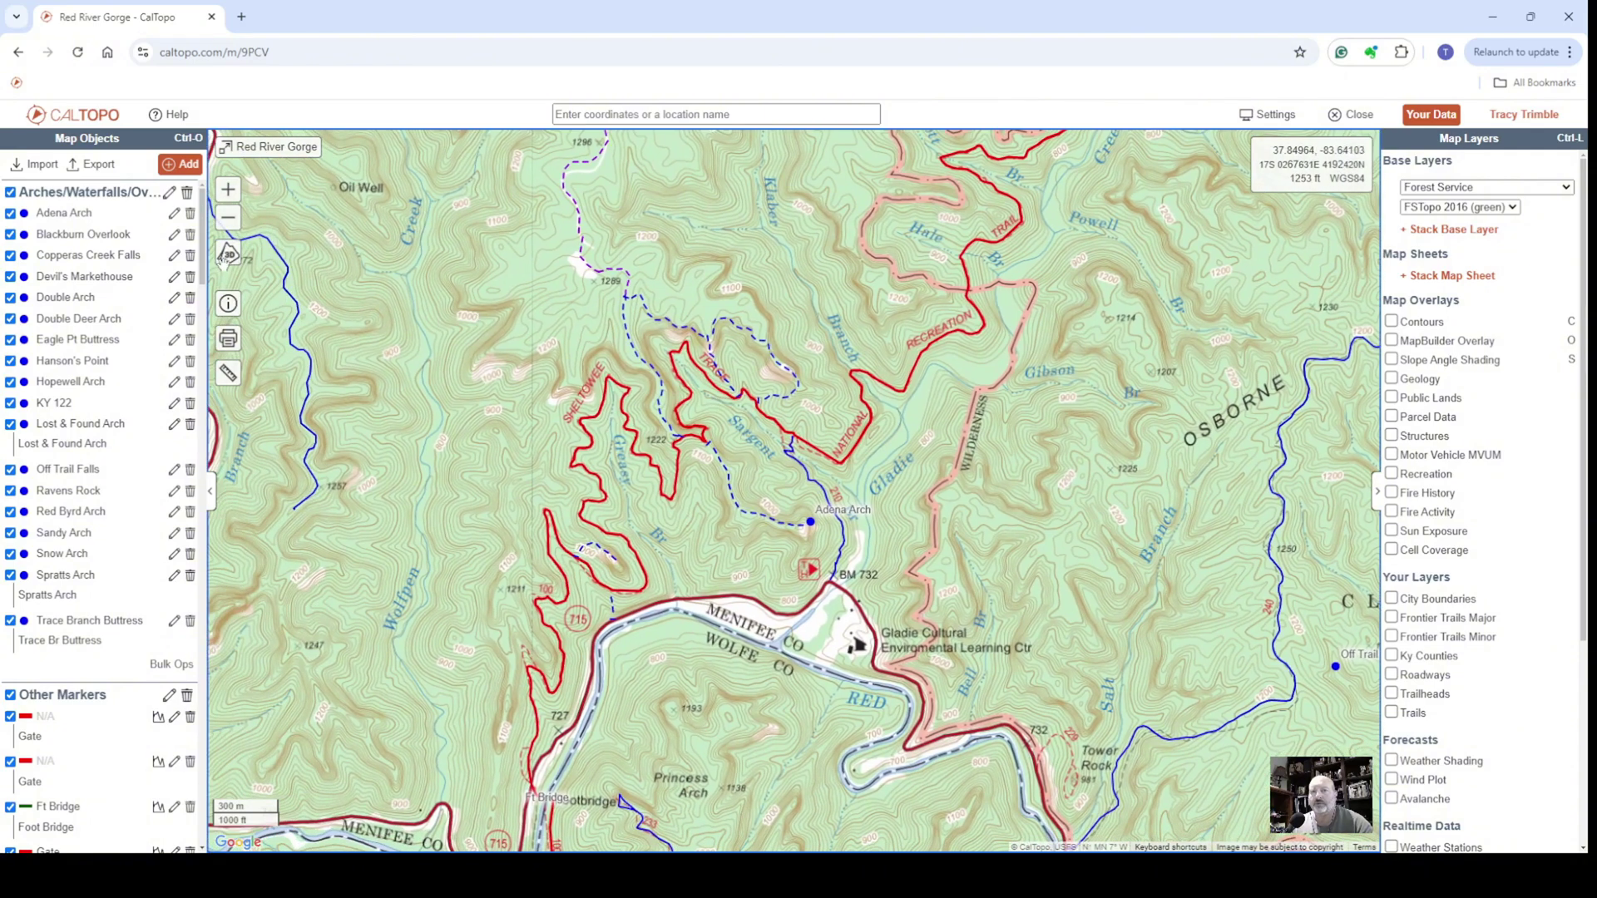
Step: Switch the Red River Gorge map to 3D and rotate in close on the trails around Adena Arch
{"action": "left_click", "coordinate": [229, 255]}
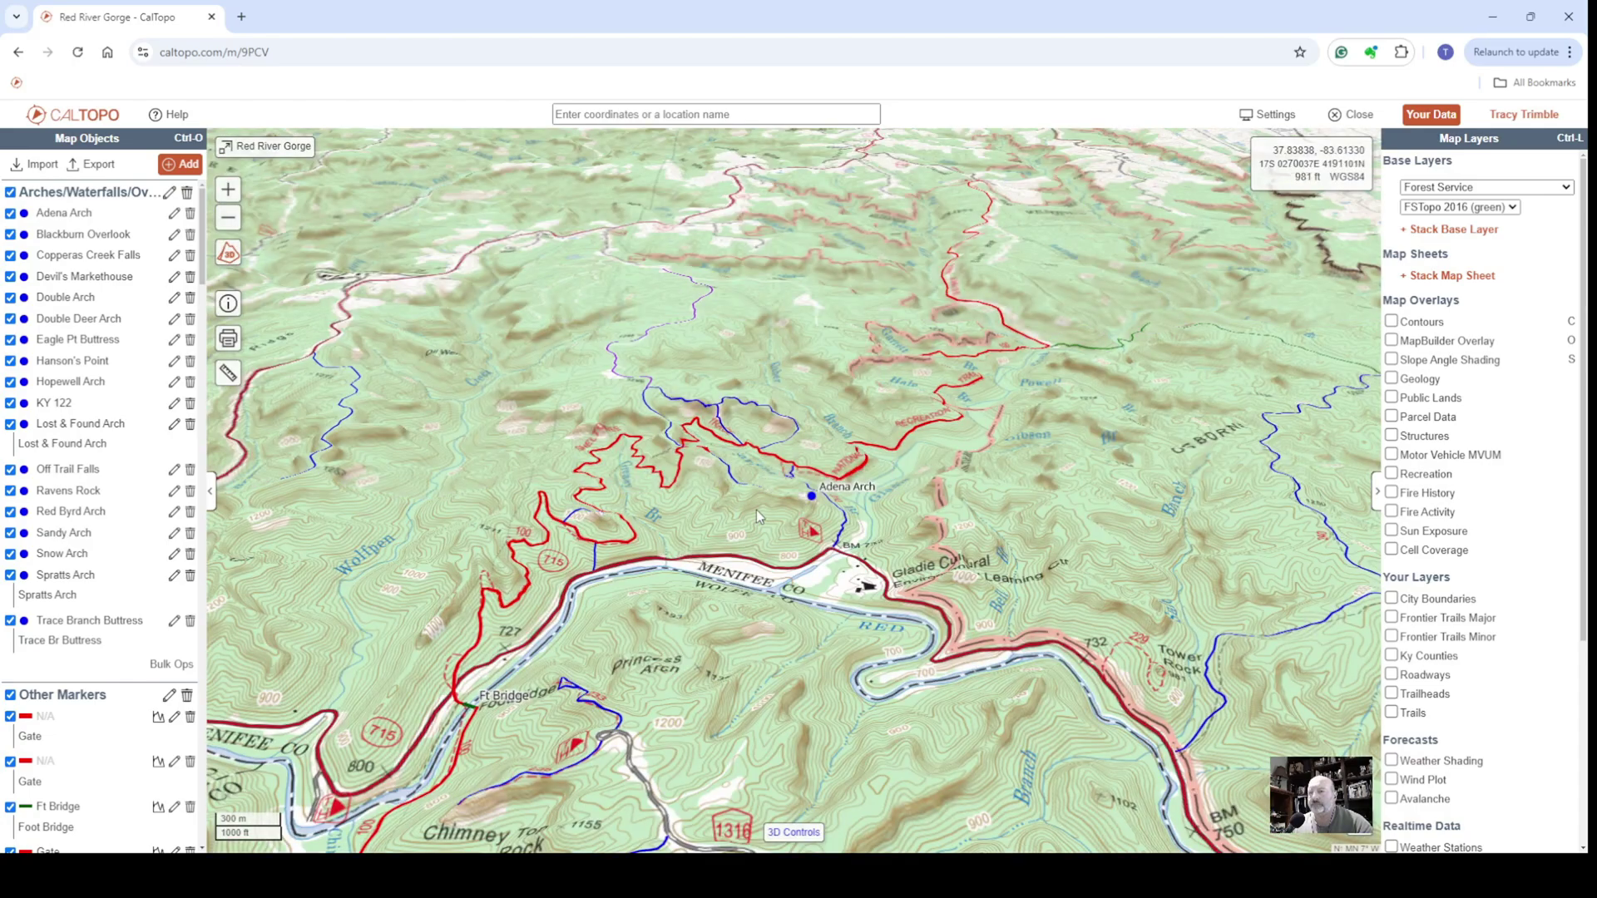
{"action": "scroll", "coordinate": [755, 509], "scroll_direction": "up", "scroll_amount": 5}
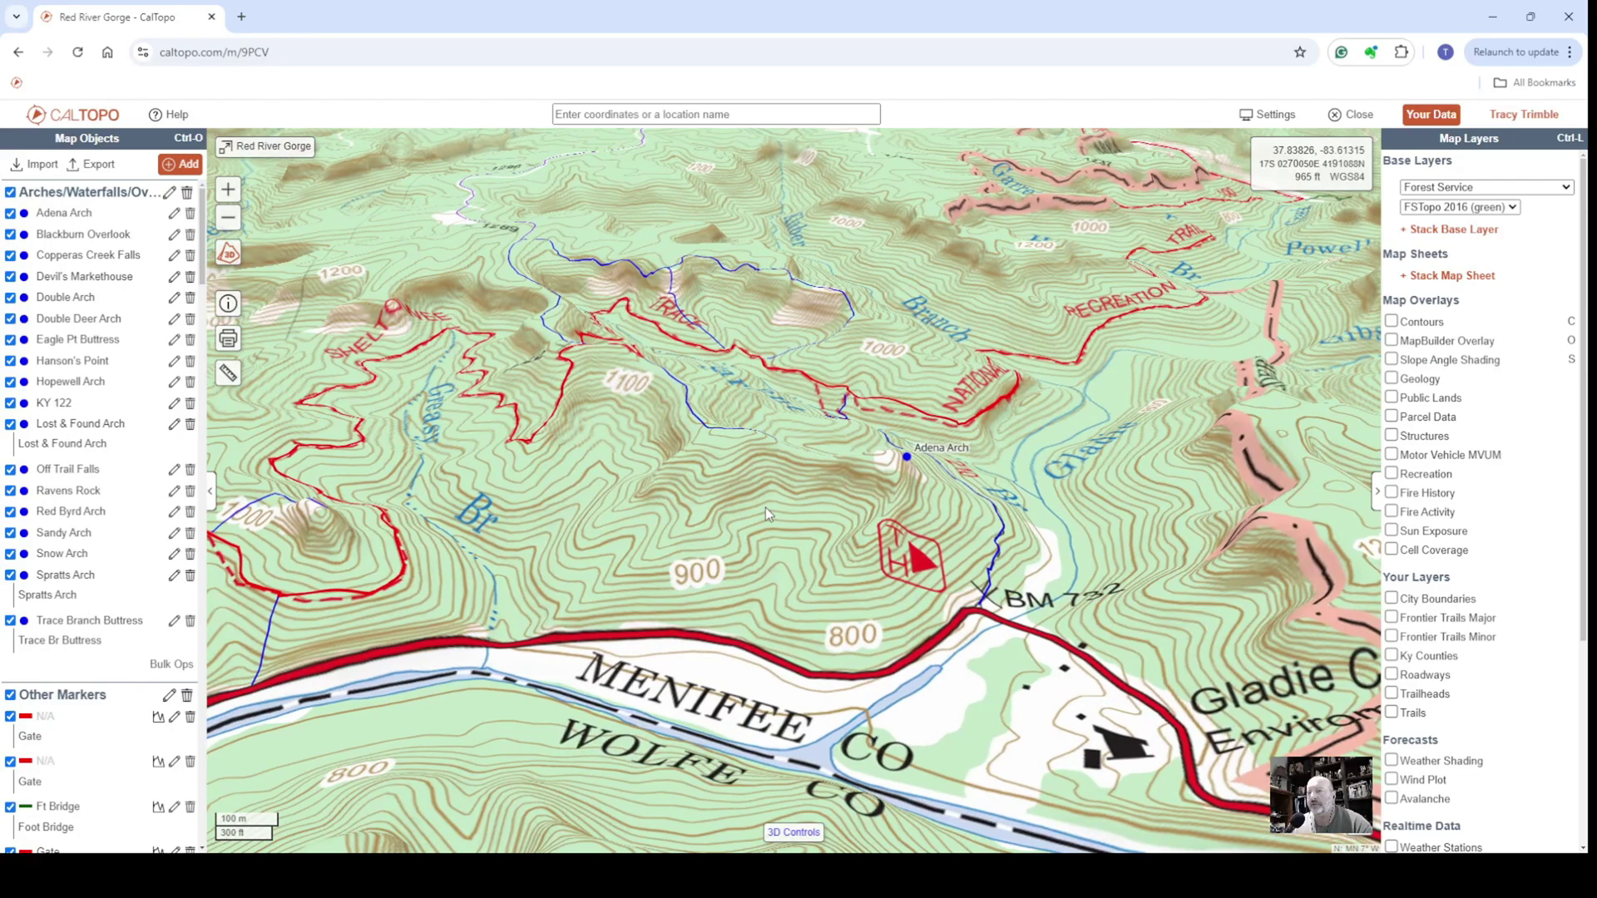
{"action": "right_click_drag", "start_coordinate": [775, 541], "coordinate": [1173, 493]}
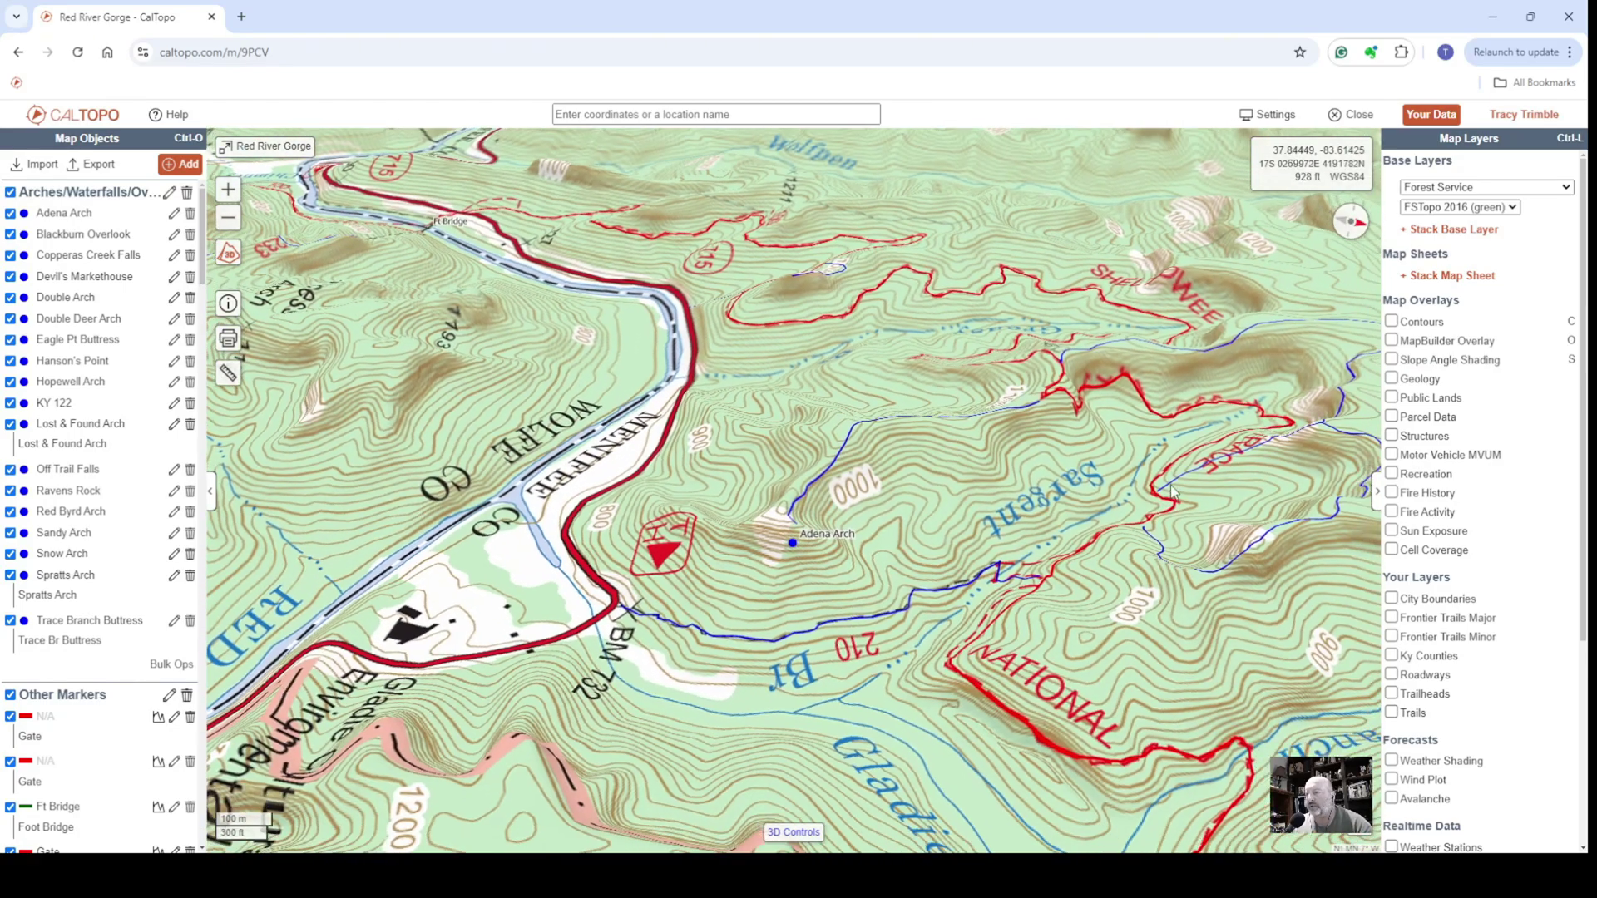
{"action": "left_click_drag", "start_coordinate": [1042, 479], "coordinate": [896, 452]}
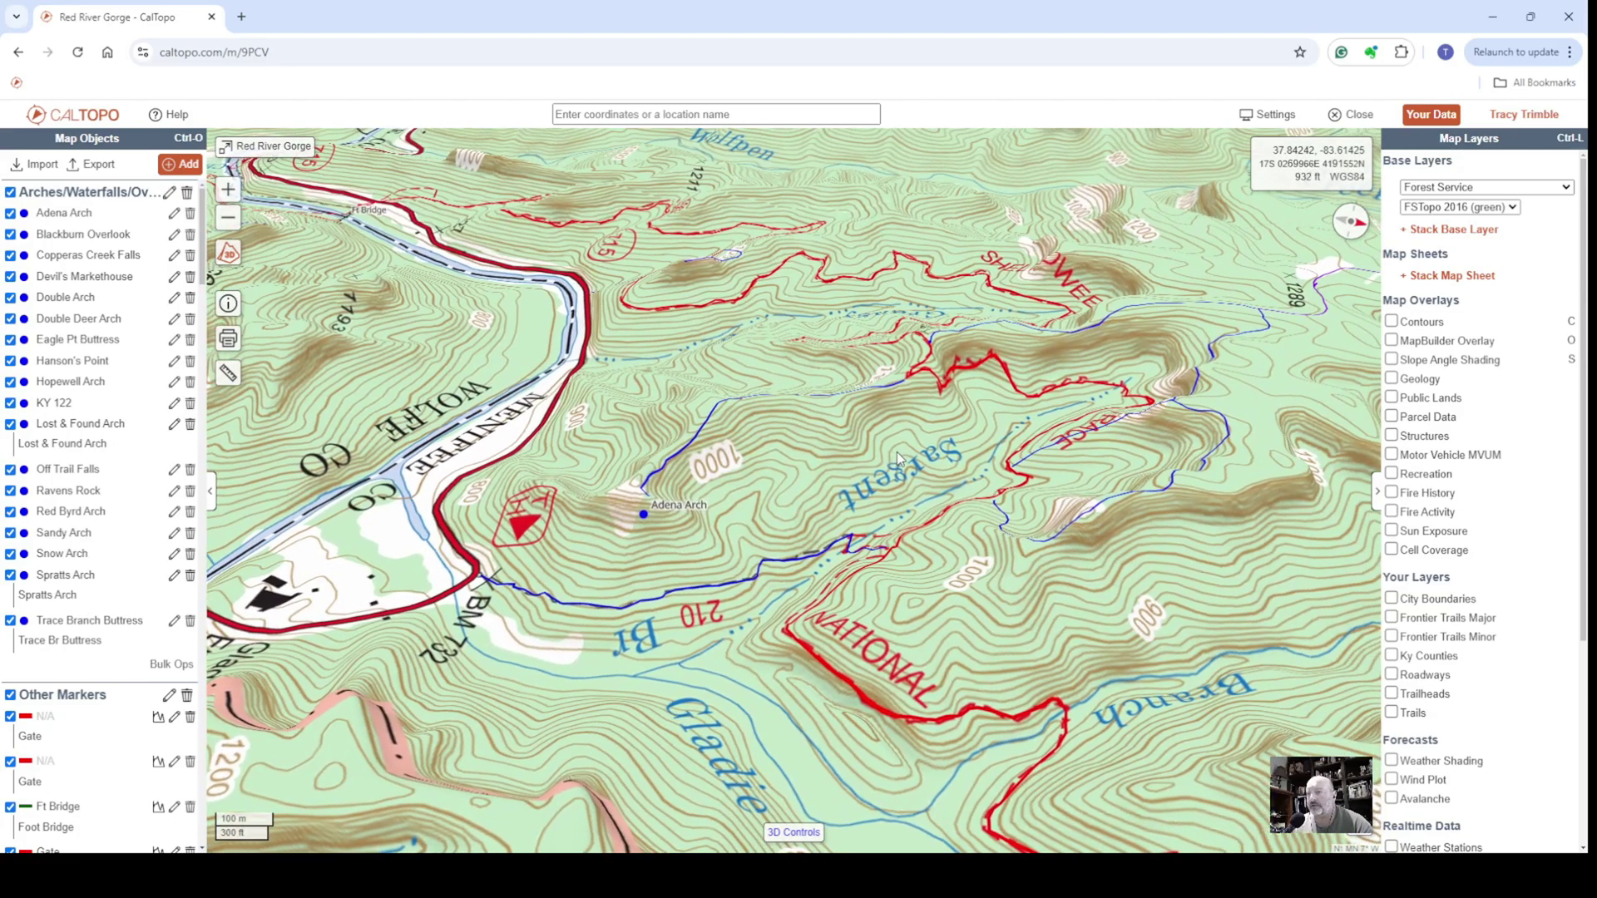
{"action": "scroll", "coordinate": [897, 451], "scroll_direction": "up", "scroll_amount": 2}
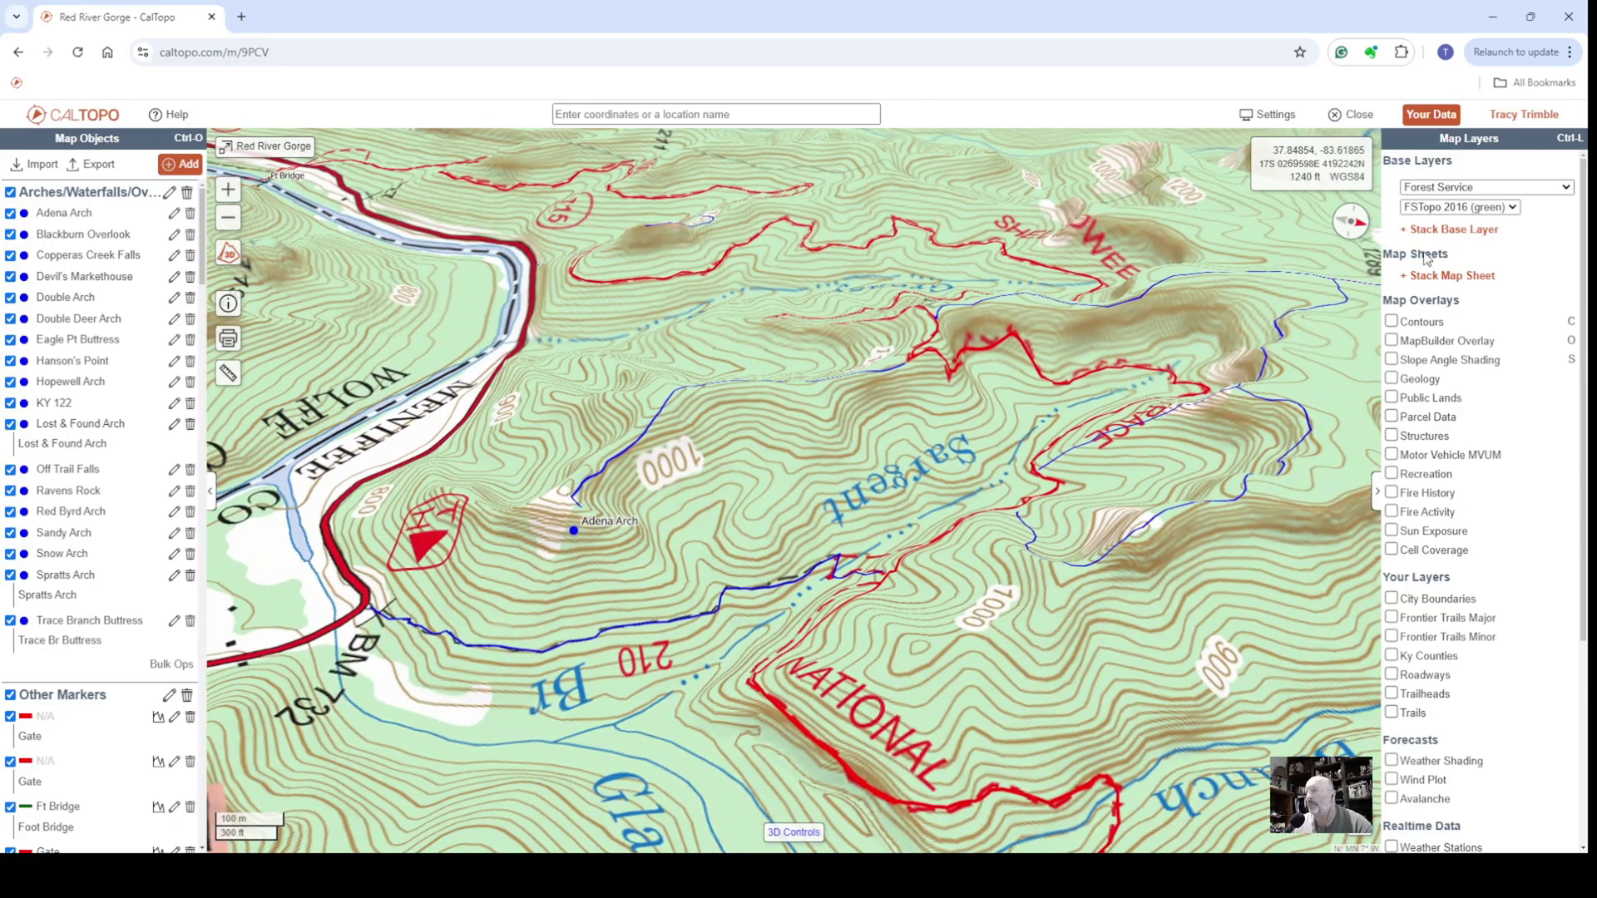
Step: Stack LIDAR-KY as a second base layer over the FSTopo 2016 (green) base at 100% opacity
{"action": "left_click", "coordinate": [1439, 232]}
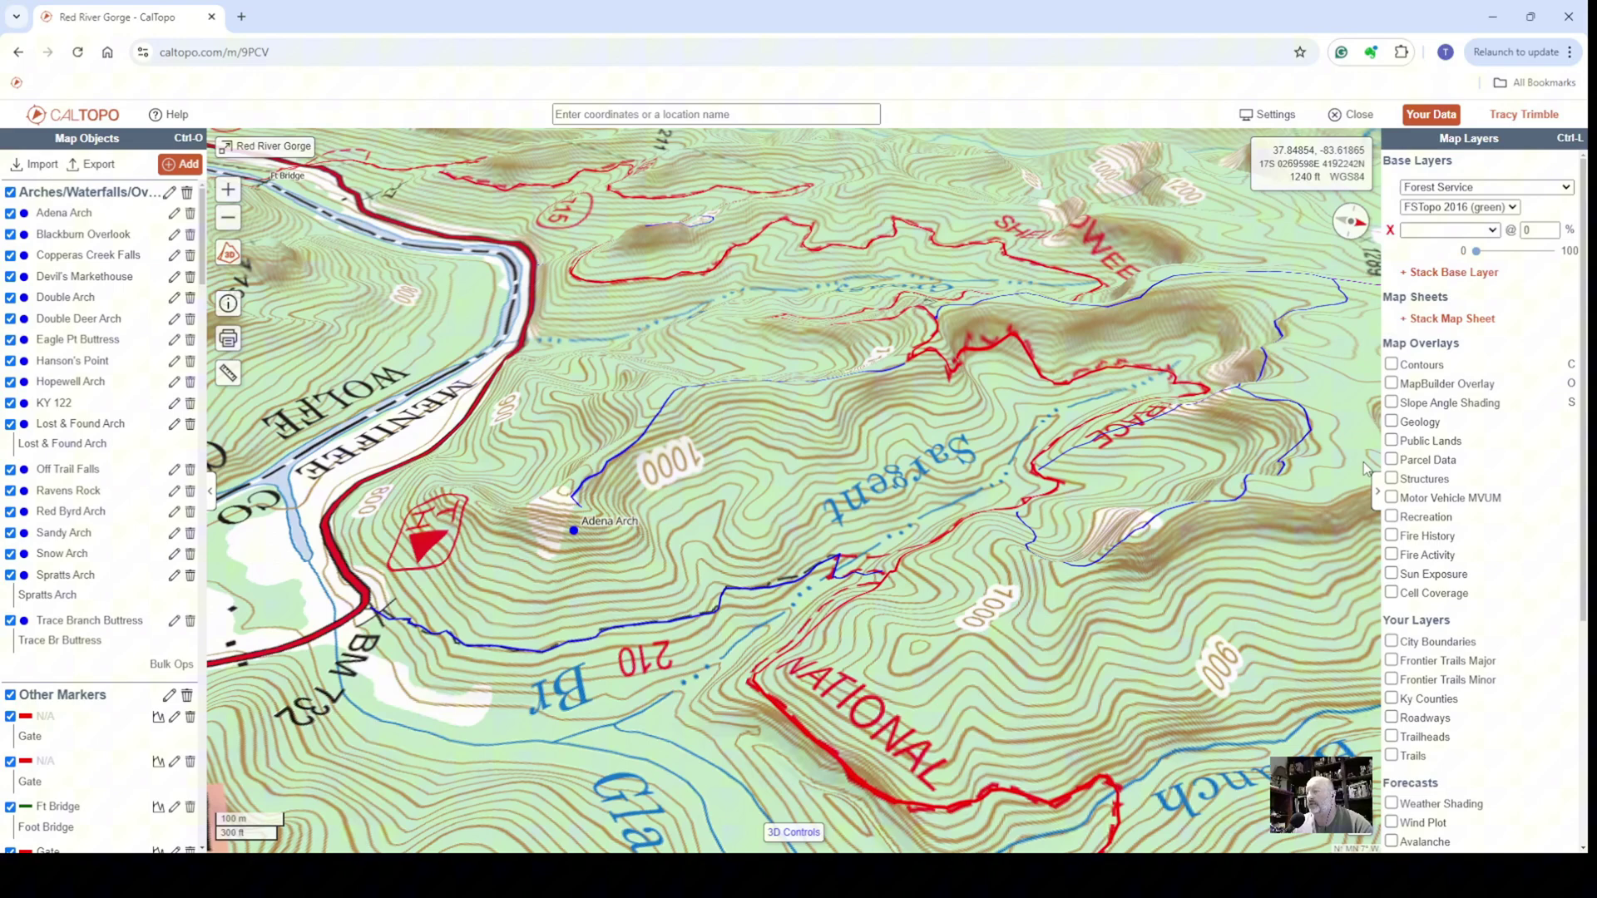
{"action": "left_click", "coordinate": [1302, 630]}
{"action": "left_click_drag", "start_coordinate": [1475, 251], "coordinate": [1584, 259]}
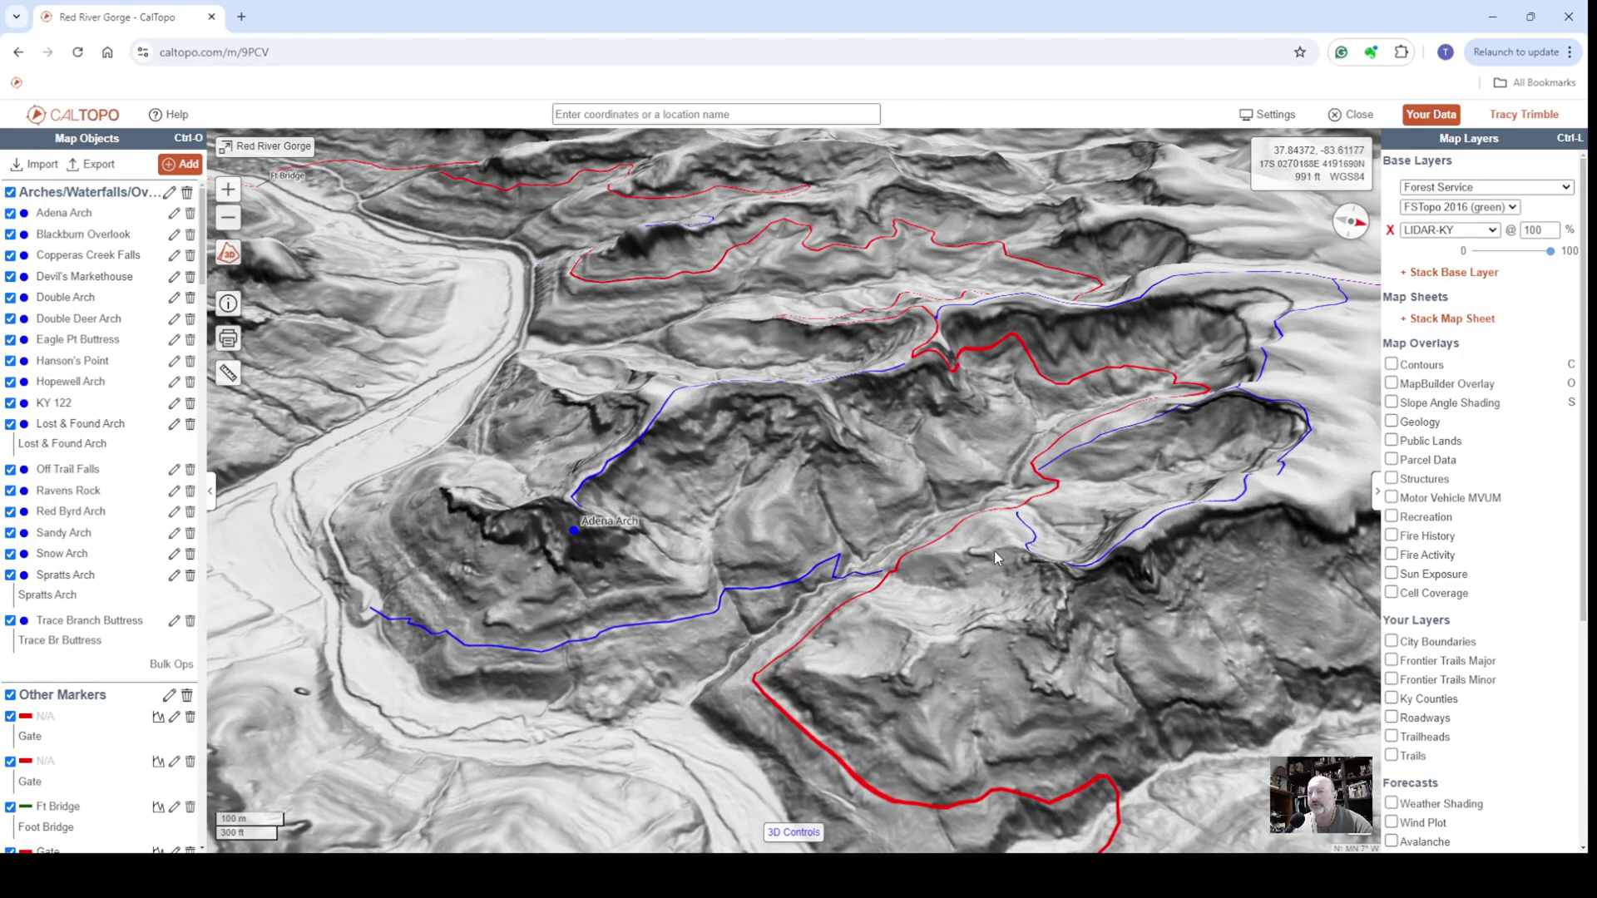
Step: Examine the mapped red and blue trails against the LIDAR ridges and valleys around Adena Arch in 3D
{"action": "right_click_drag", "start_coordinate": [1000, 556], "coordinate": [1050, 480]}
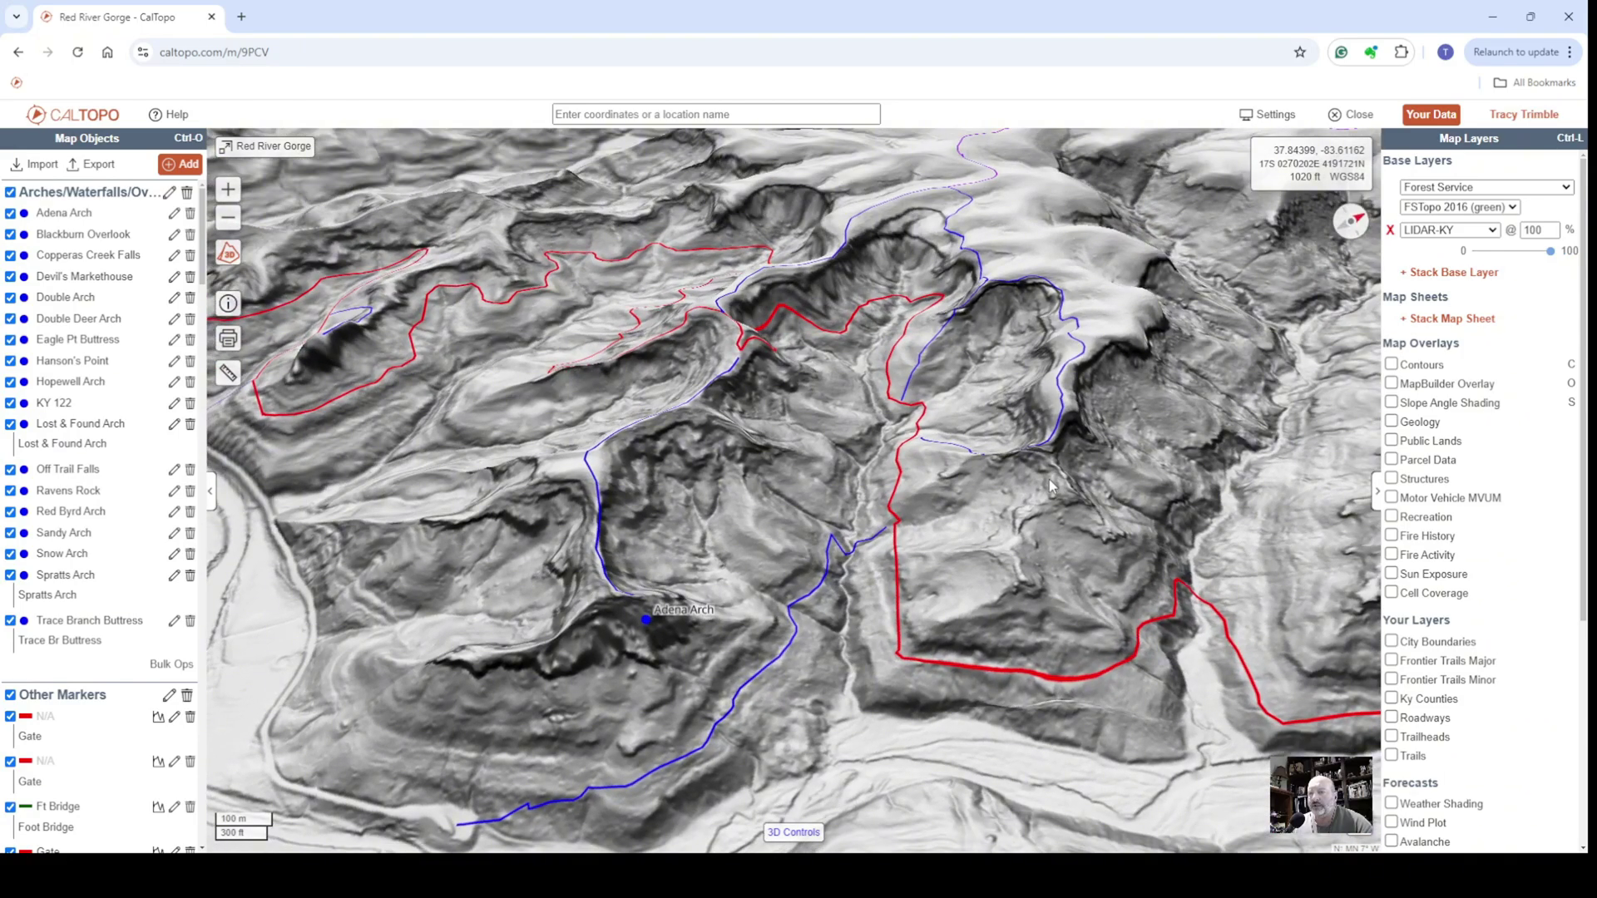
{"action": "right_click_drag", "start_coordinate": [941, 540], "coordinate": [989, 562]}
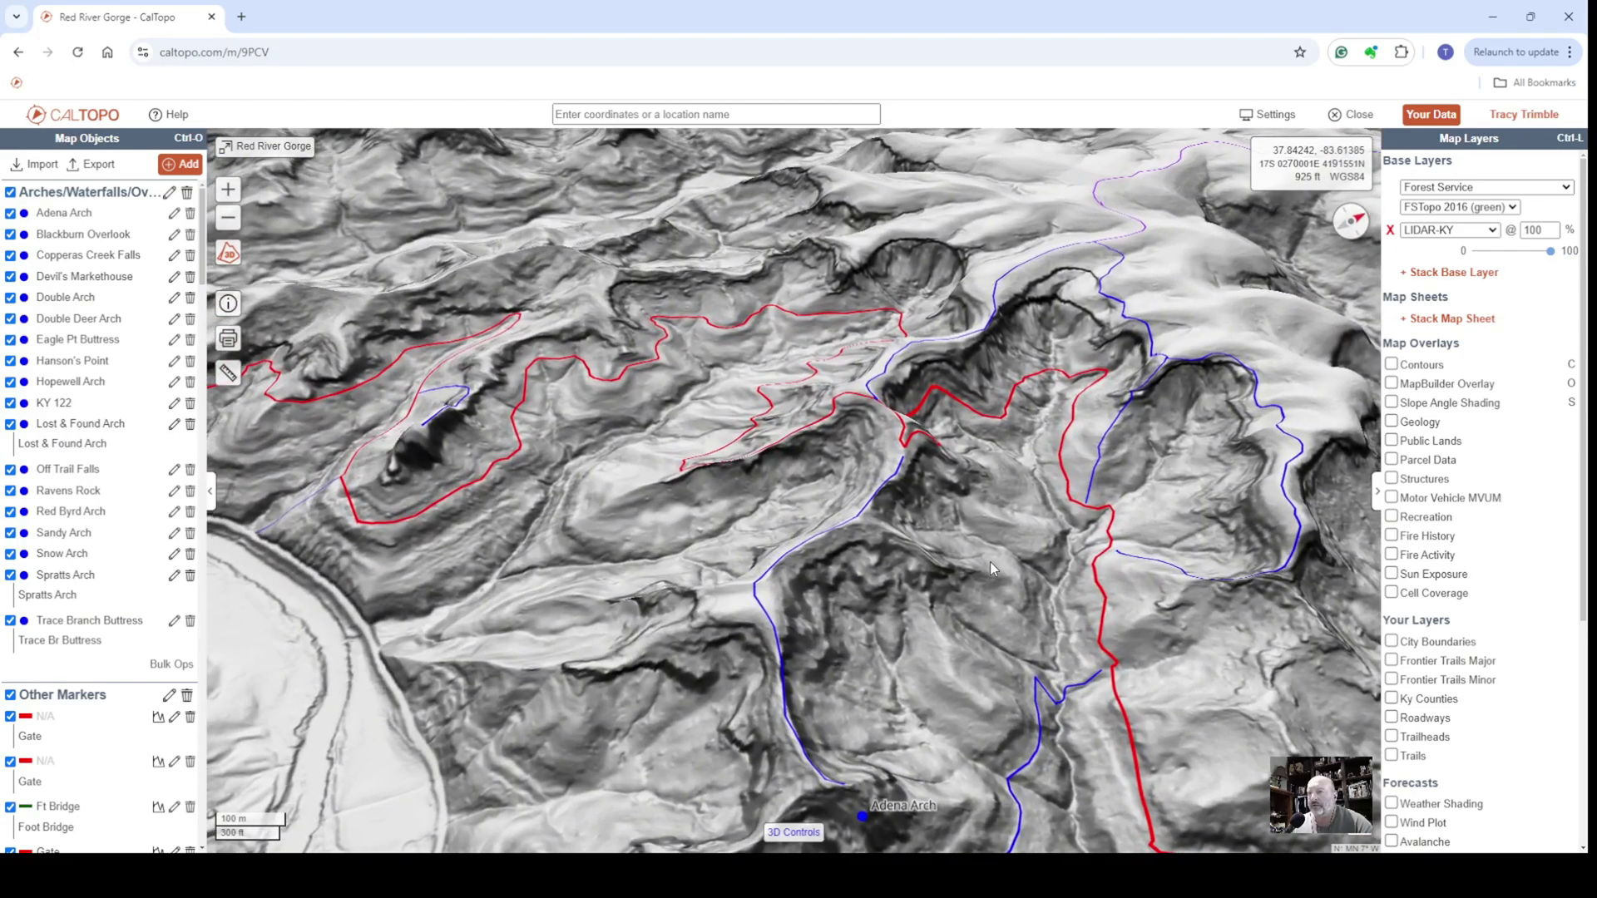
{"action": "scroll", "coordinate": [1019, 568], "scroll_direction": "up", "scroll_amount": 3}
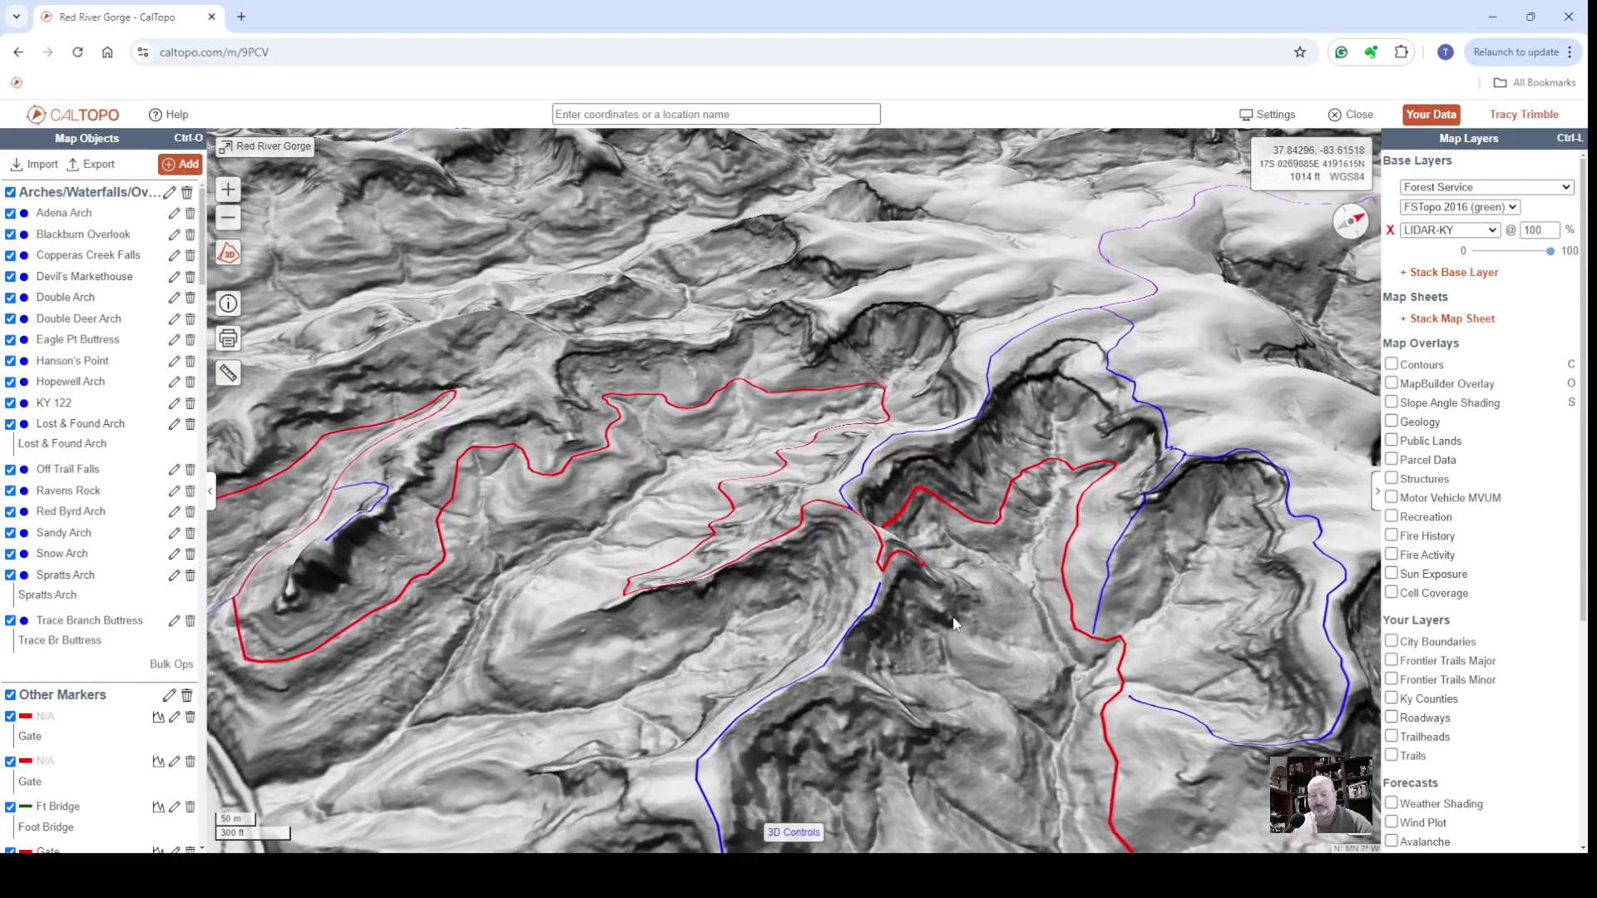
{"action": "right_click_drag", "start_coordinate": [991, 619], "coordinate": [991, 535]}
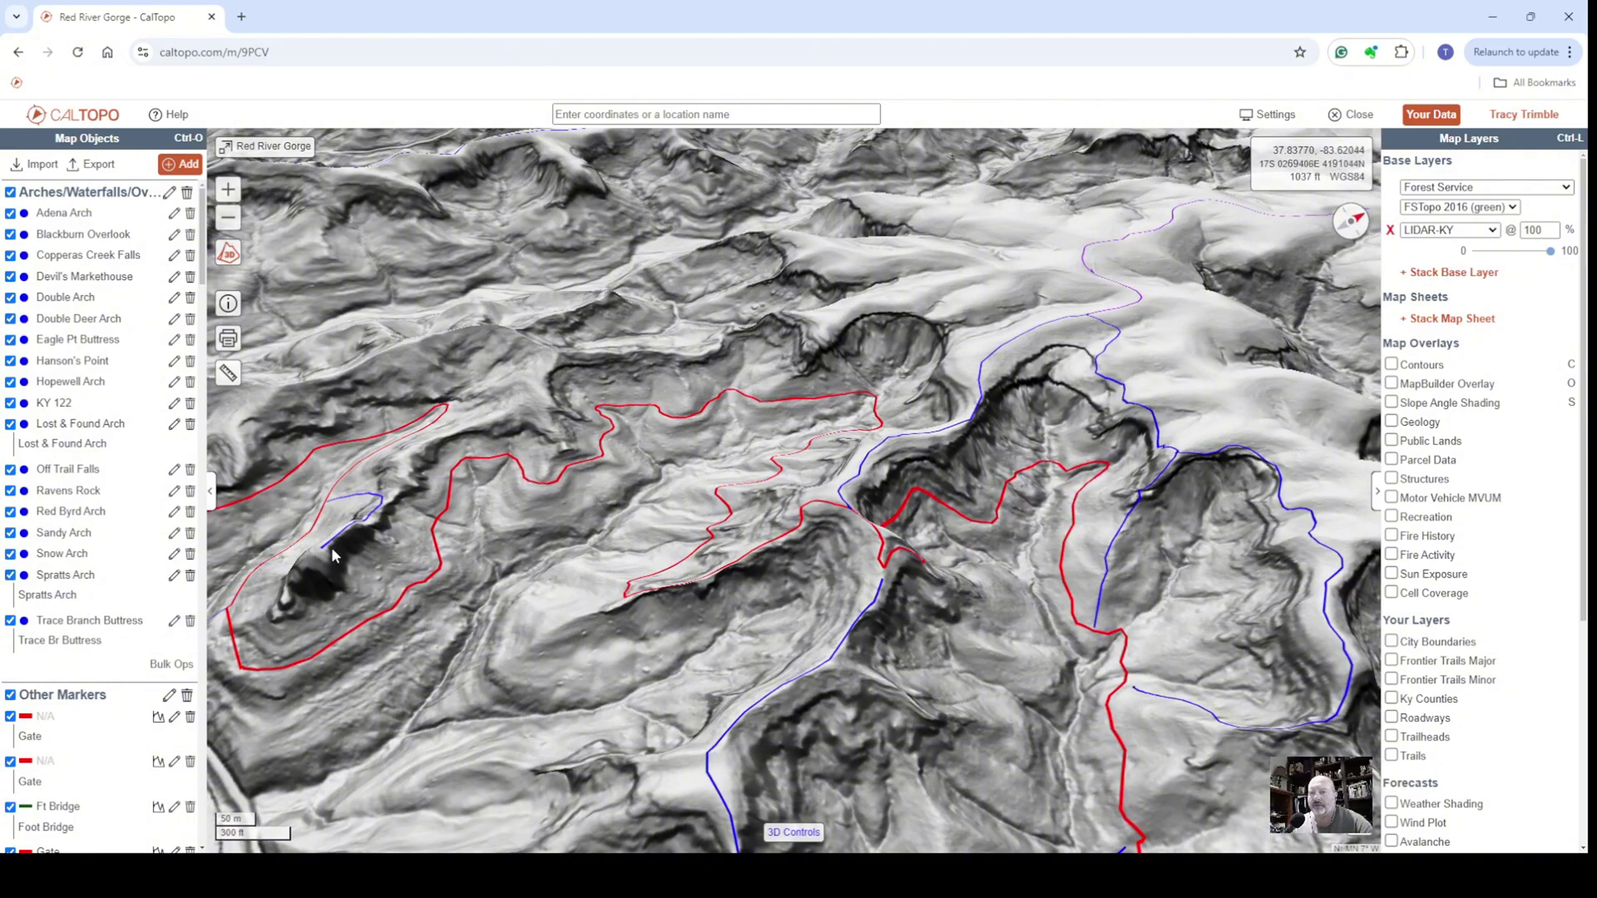
{"action": "left_click_drag", "start_coordinate": [551, 559], "coordinate": [1010, 496]}
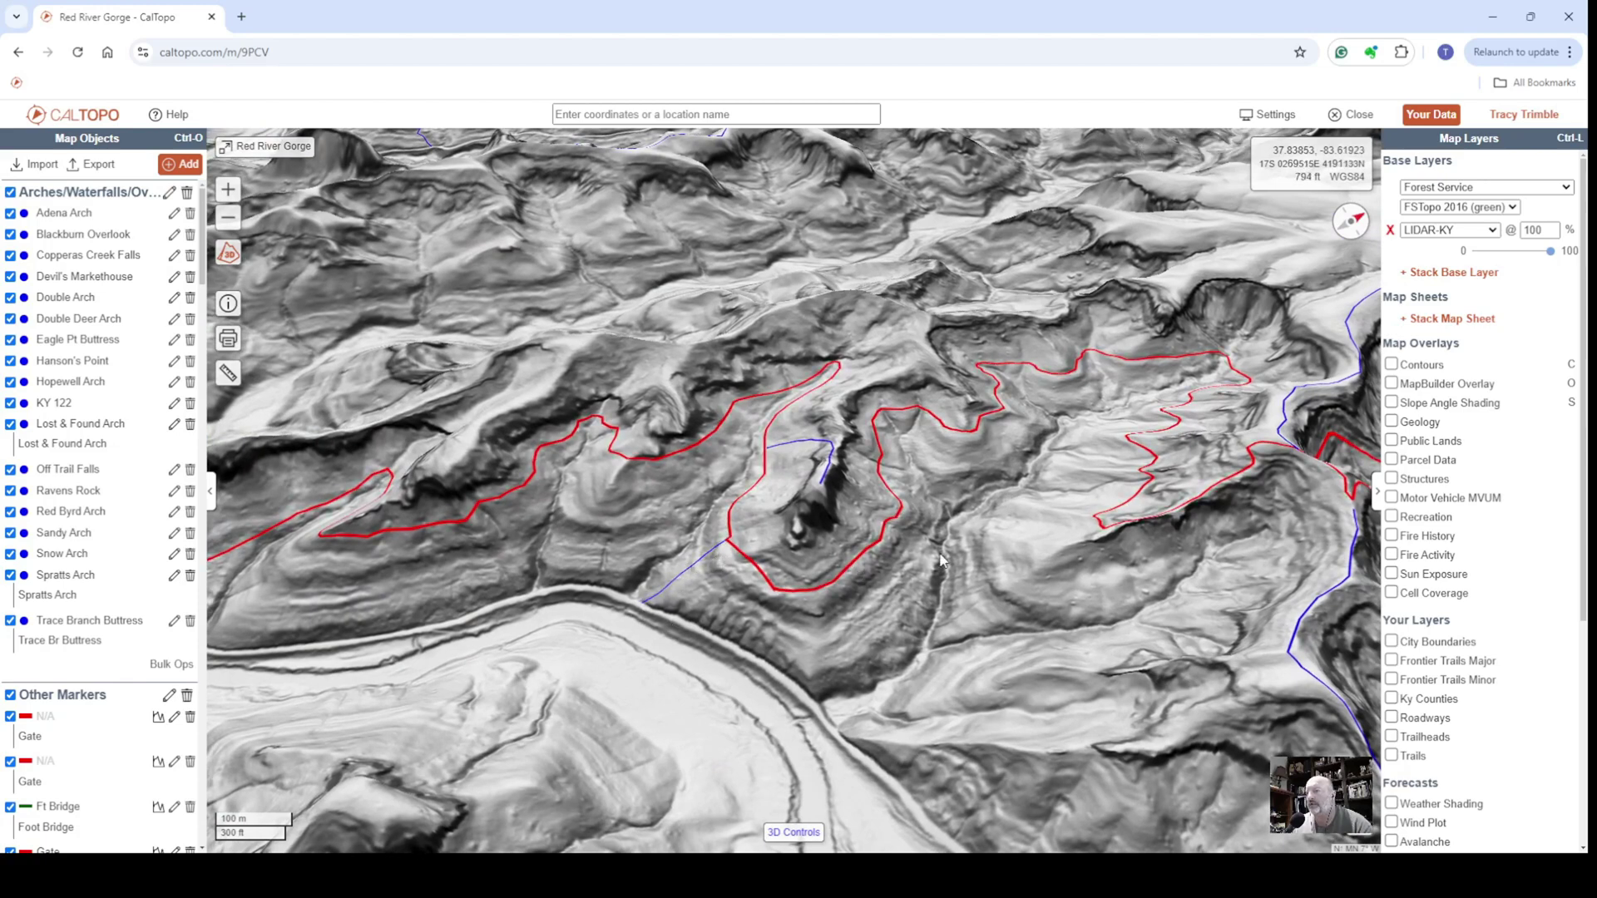
{"action": "left_click_drag", "start_coordinate": [965, 579], "coordinate": [616, 638]}
{"action": "left_click_drag", "start_coordinate": [1066, 665], "coordinate": [985, 594]}
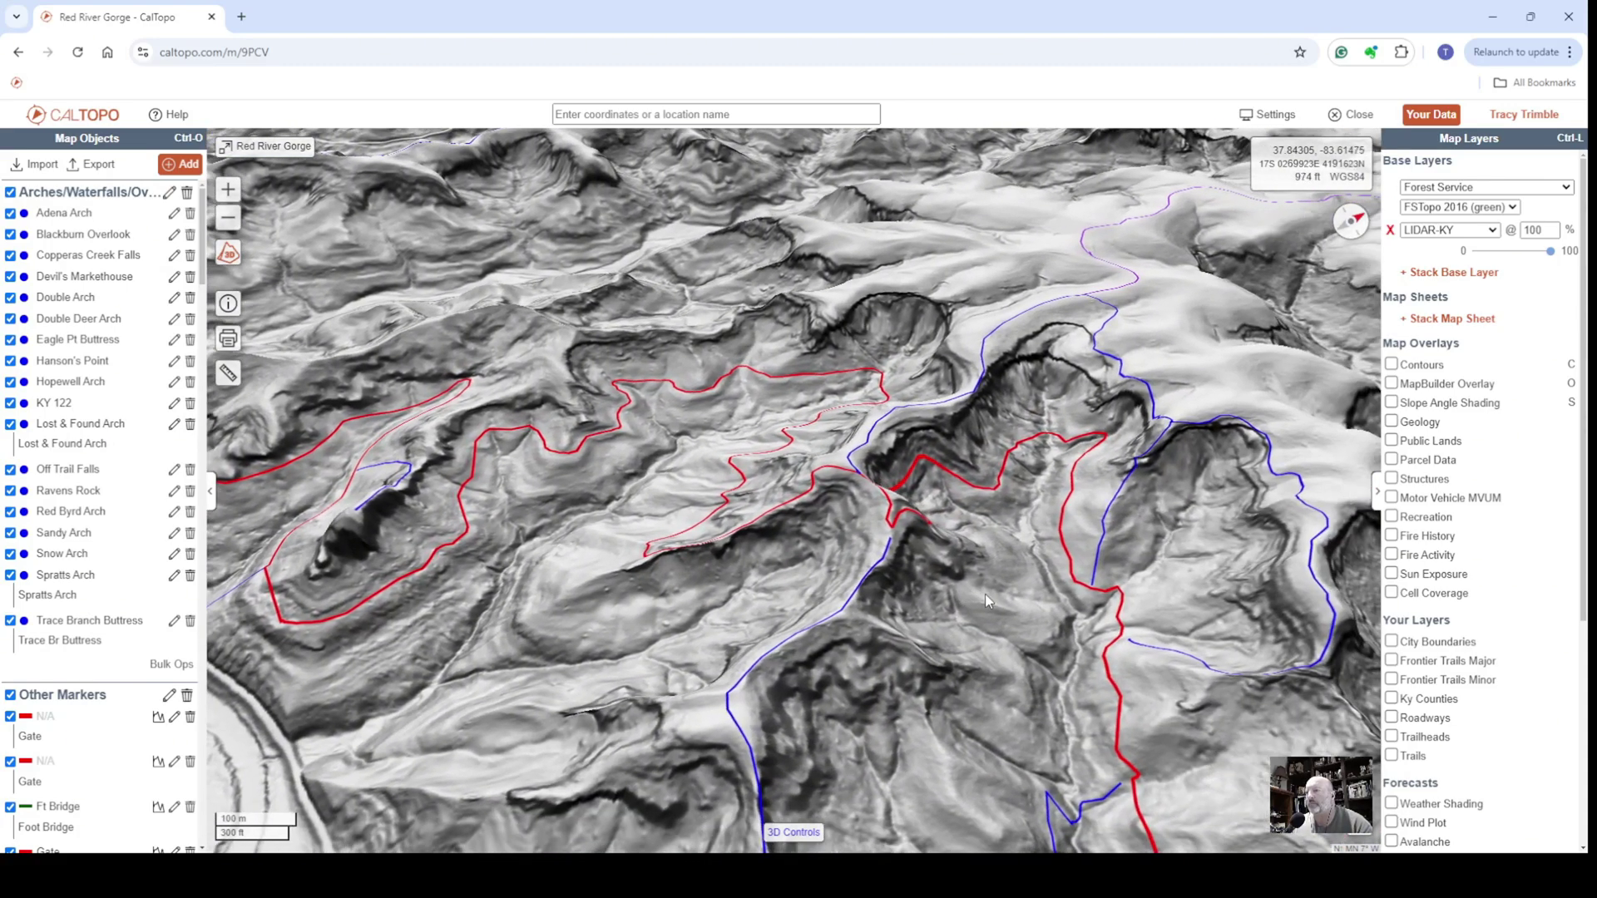